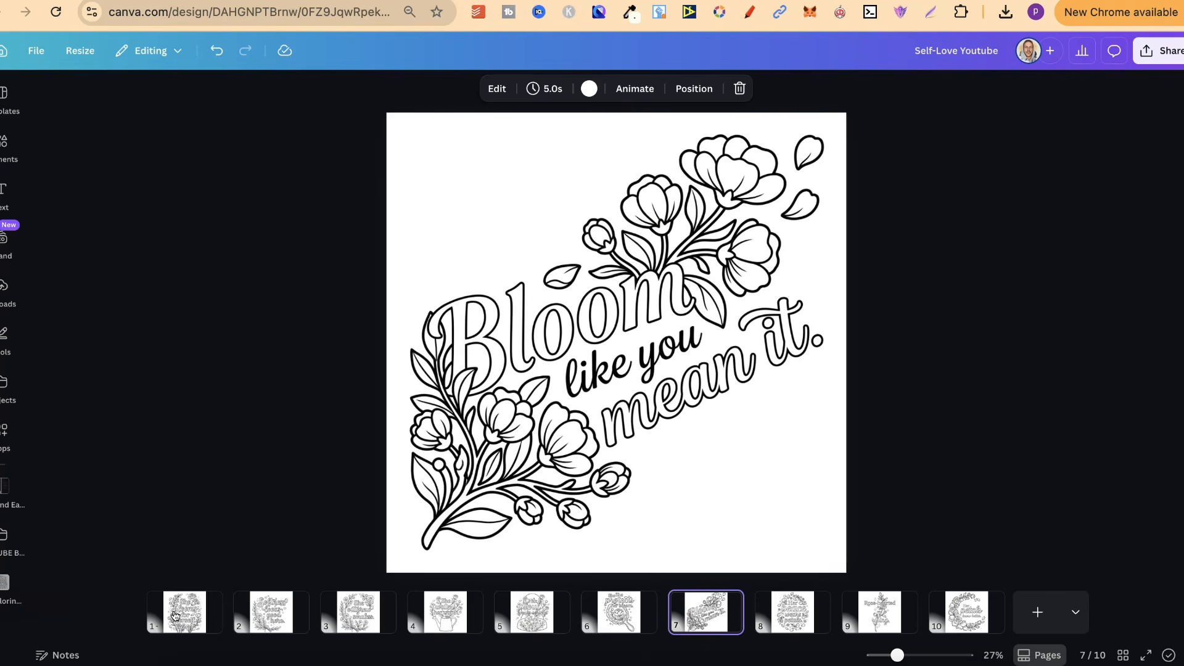
Step: Browse the floral self-love coloring pages from page 7 through page 10 and return to page 8
key(Right)
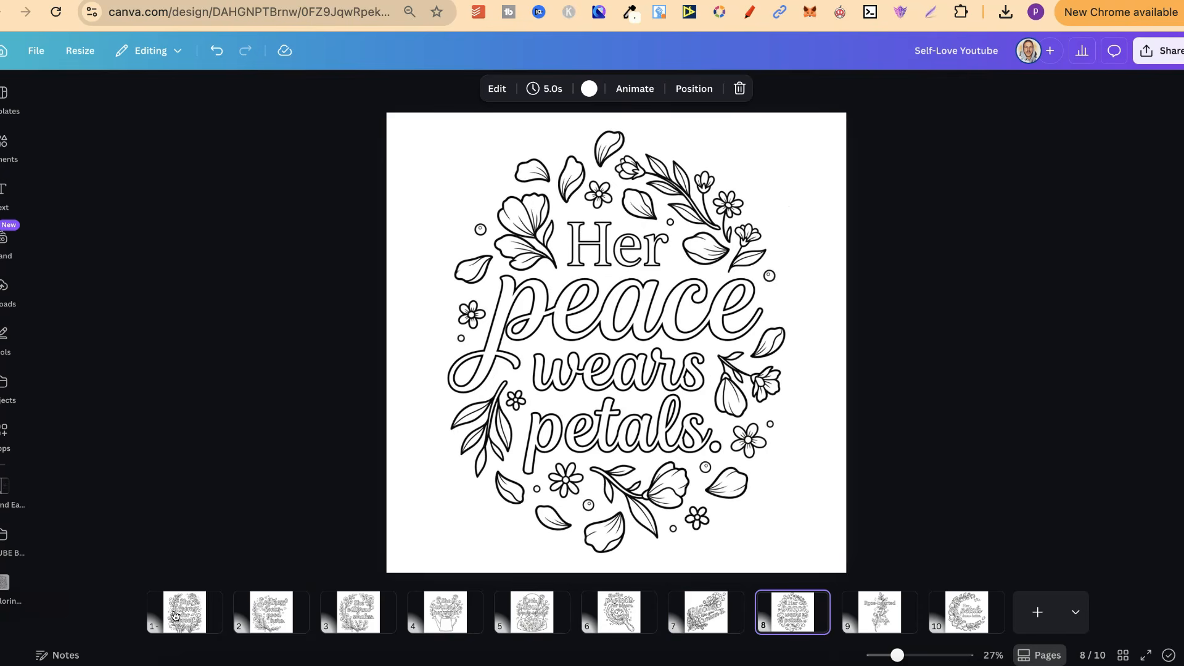
key(Right)
key(Right)
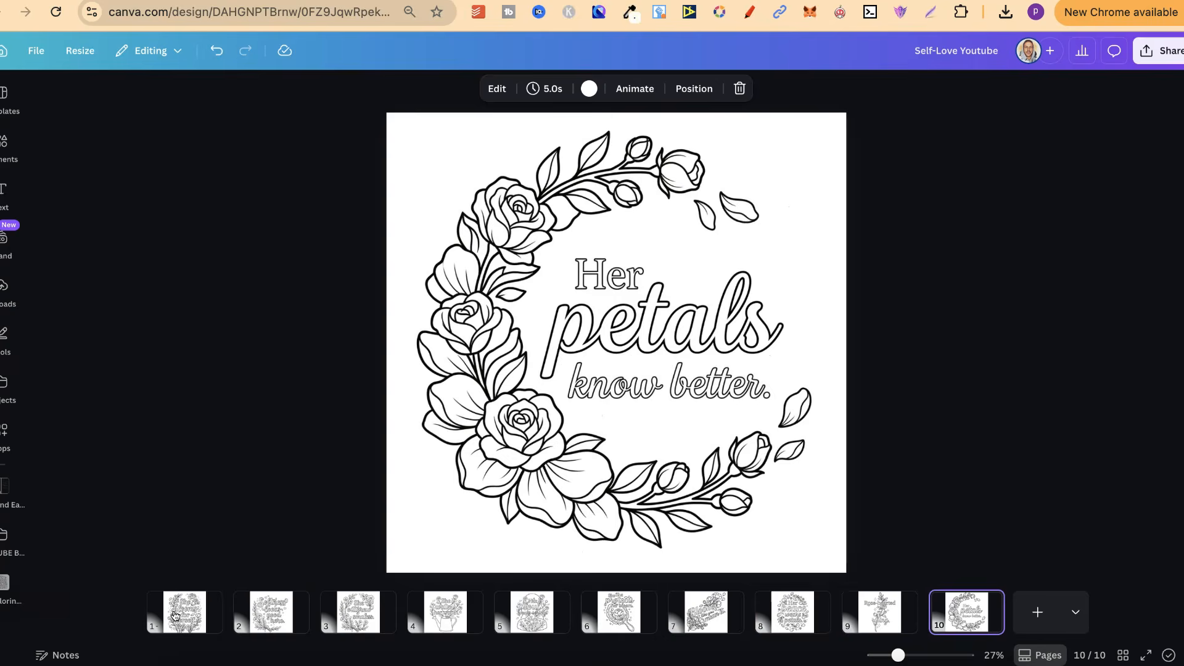
key(Left)
key(Left)
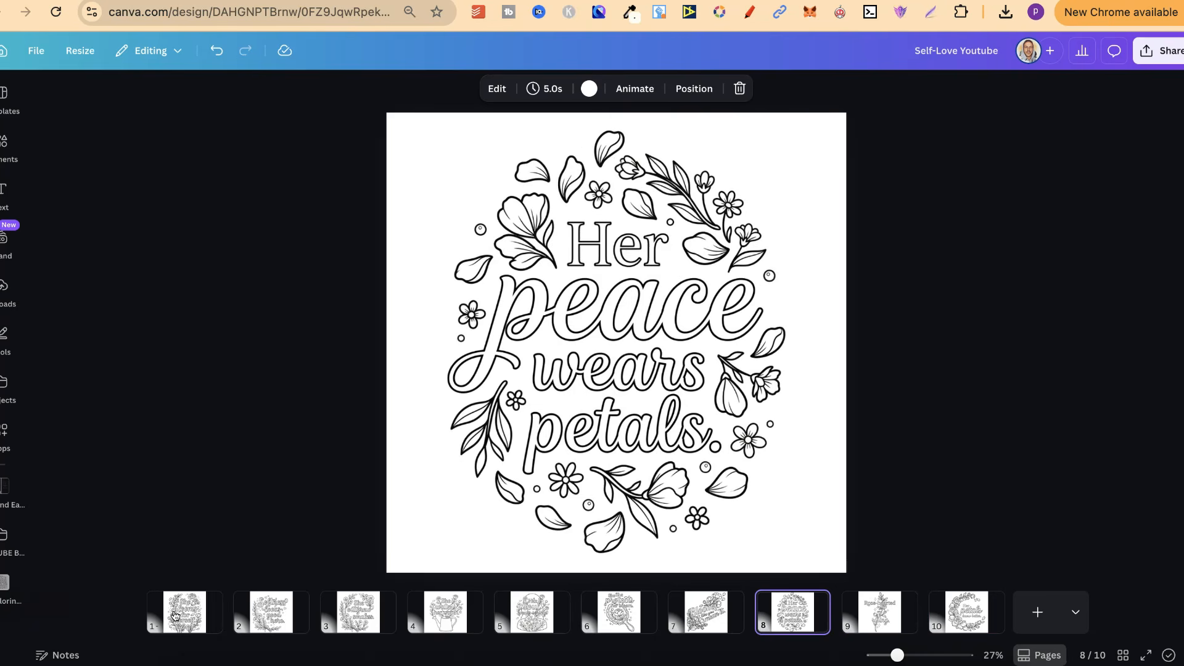
Step: Visit the NB Quote Coloring Page Generator chat in ChatGPT and its Gumroad product page, showing the description and offer section
click(969, 1)
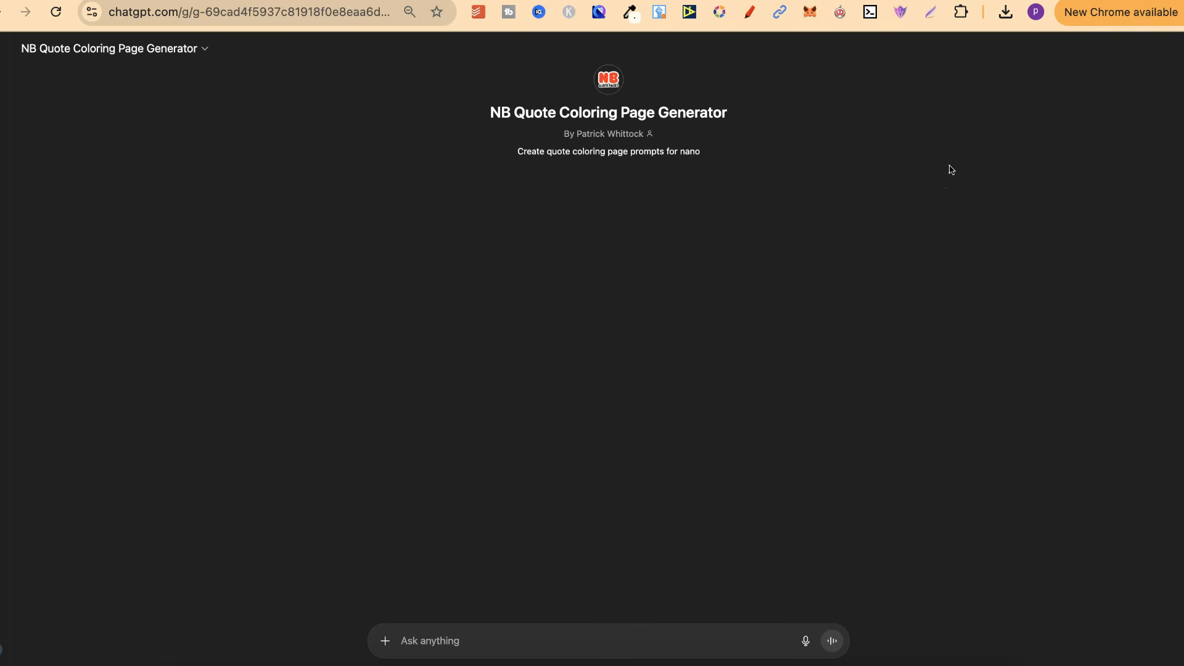
click(1005, 161)
click(1007, 2)
click(1021, 249)
scroll(1021, 250, down, 2)
scroll(1021, 250, down, 3)
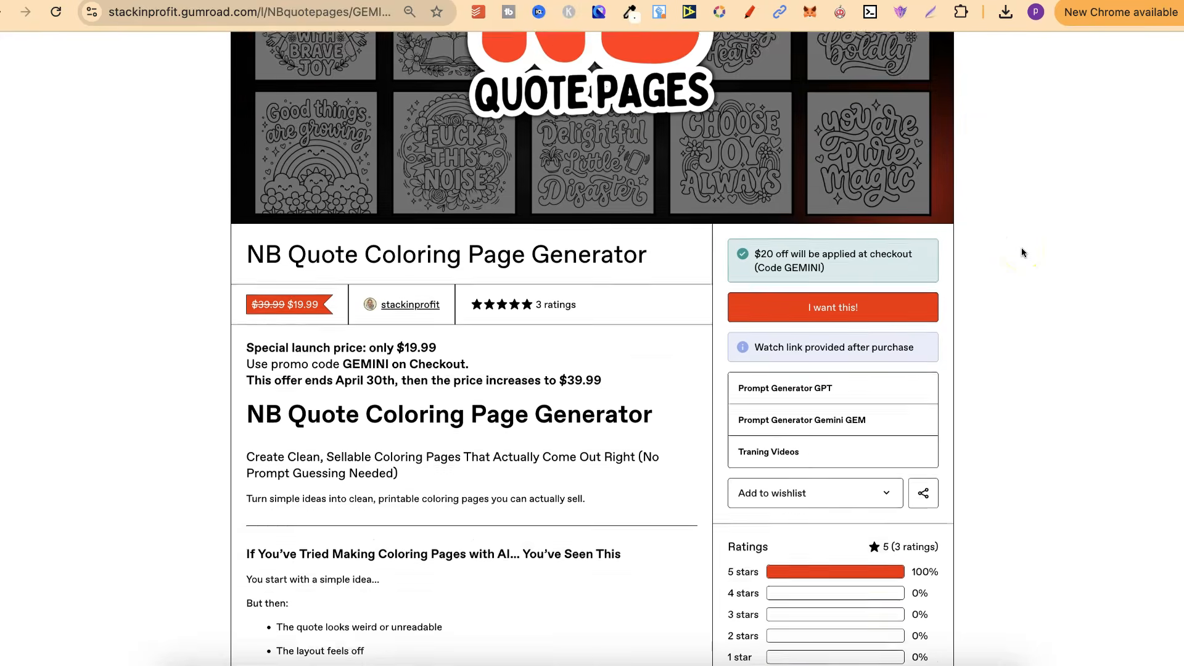
Step: Review the generator's offer terms, highlighting the launch price, the April 30th deadline and the $39.99 price
click(447, 333)
drag(402, 312, 435, 310)
drag(336, 344, 394, 345)
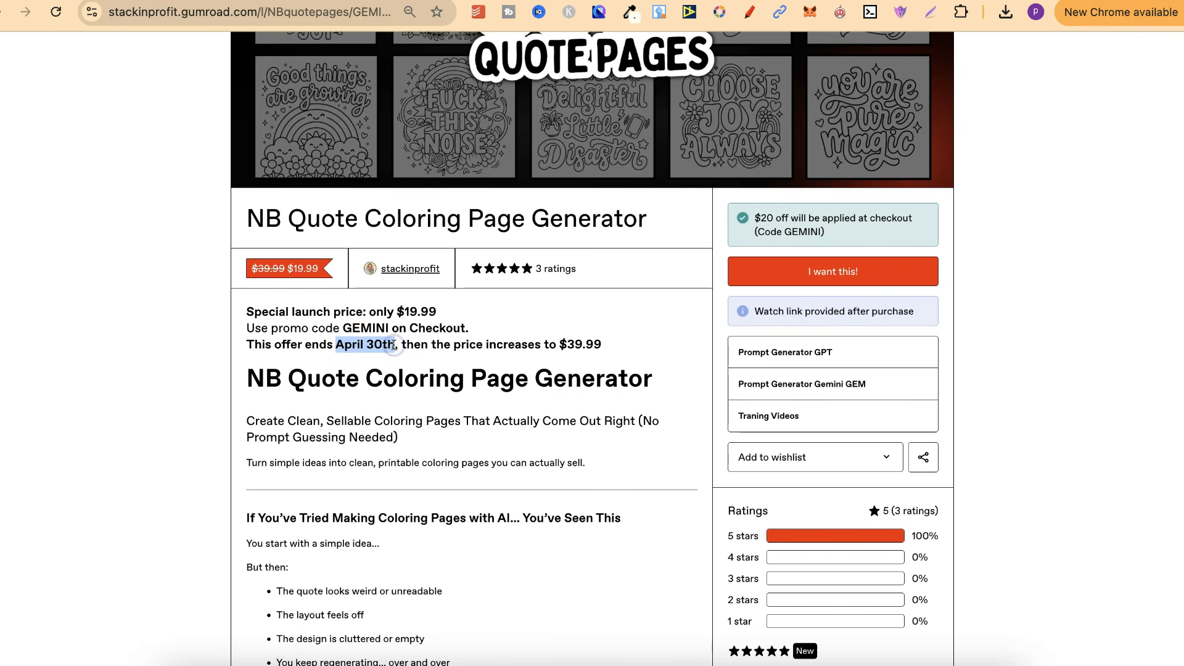
click(565, 343)
drag(566, 343, 599, 344)
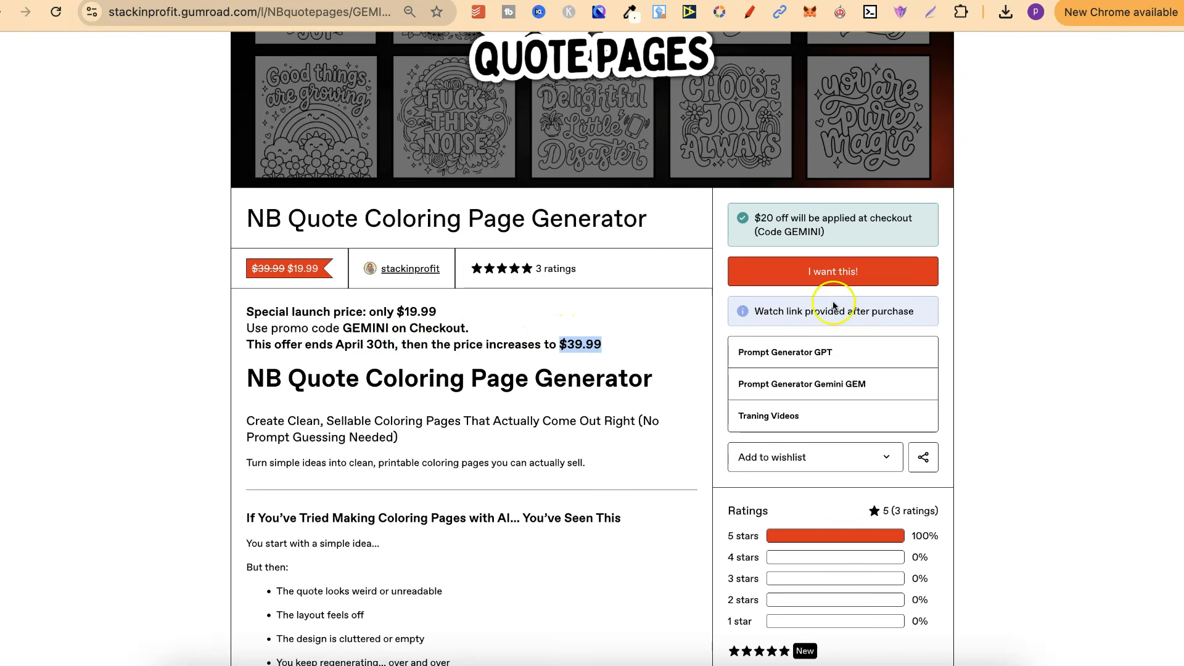
scroll(983, 370, down, 5)
scroll(982, 370, down, 3)
scroll(982, 370, up, 10)
Step: Switch to the NB Quote Coloring Page Generator in ChatGPT and bring up the prompt-structure screenshot in Preview
click(977, 1)
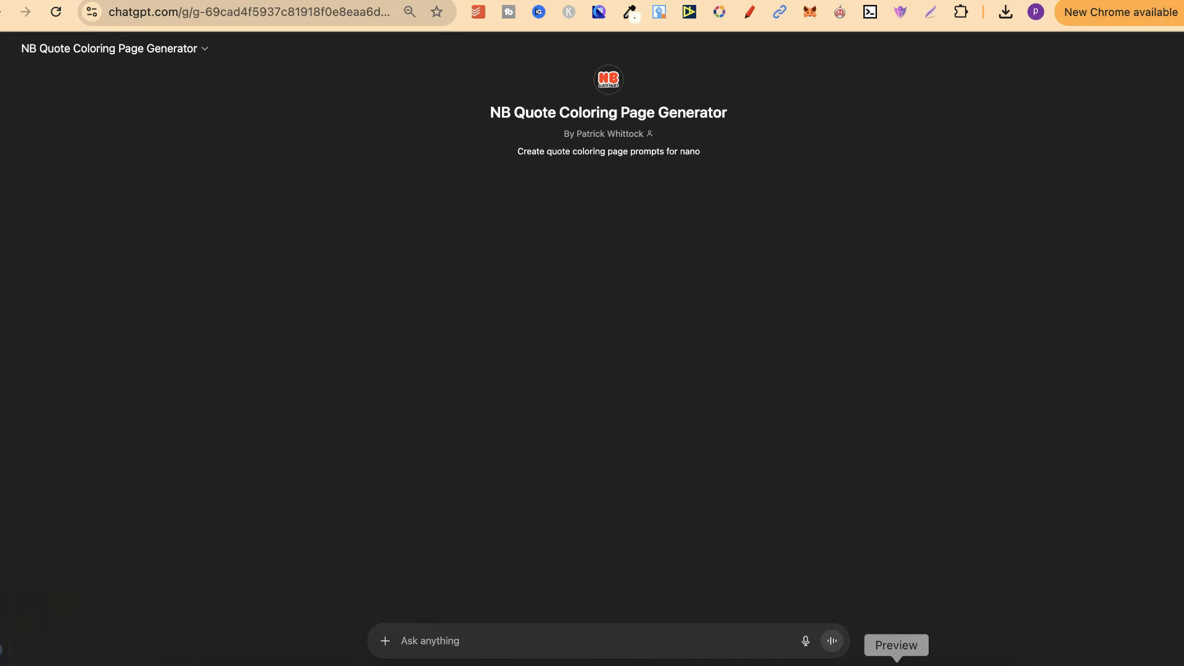
click(894, 652)
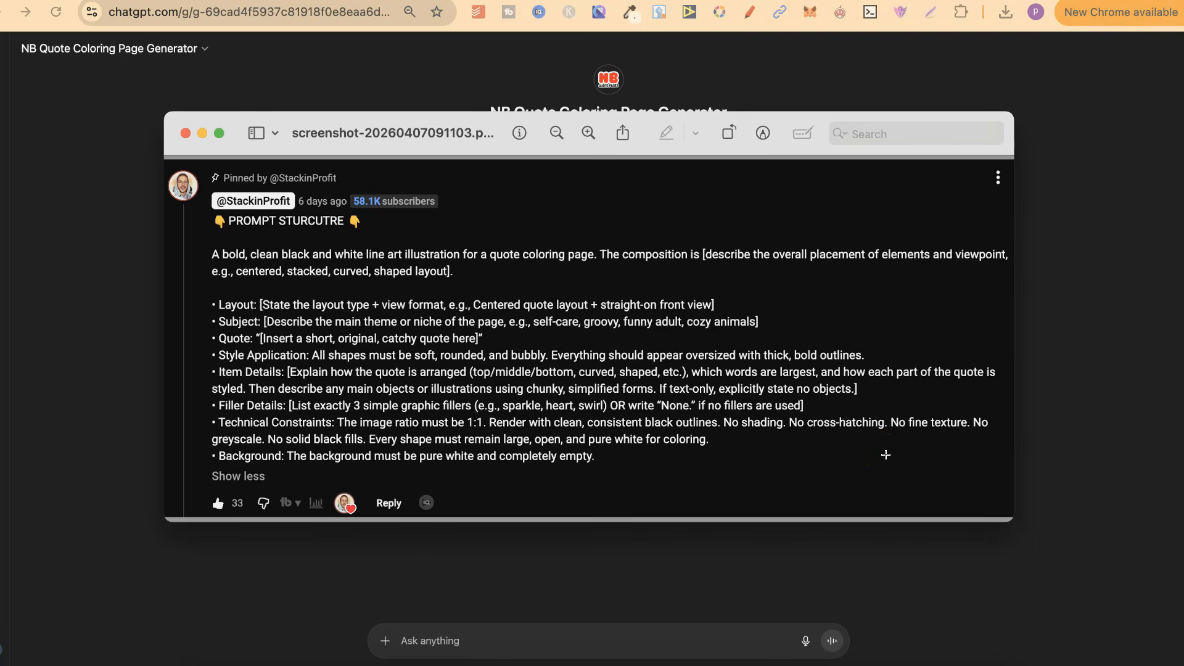
click(880, 445)
Step: Examine the prompt template, highlighting the composition placeholder, the Layout label and the whole structure, and return to the ChatGPT conversation
drag(703, 254, 454, 278)
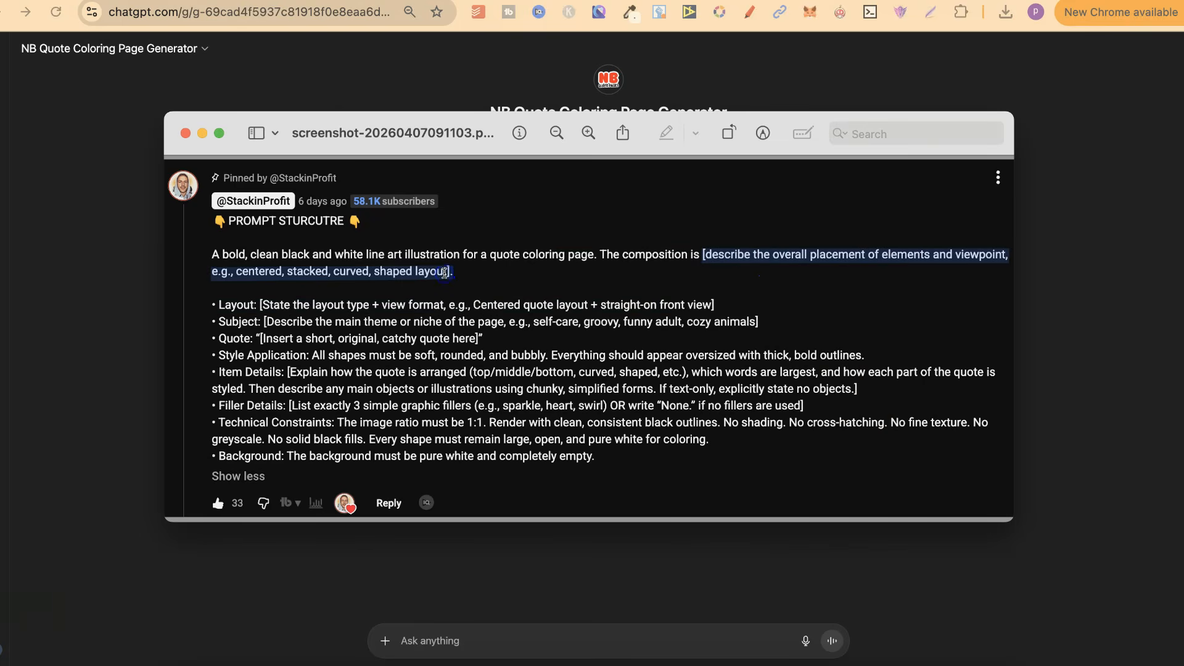
click(251, 302)
double_click(251, 302)
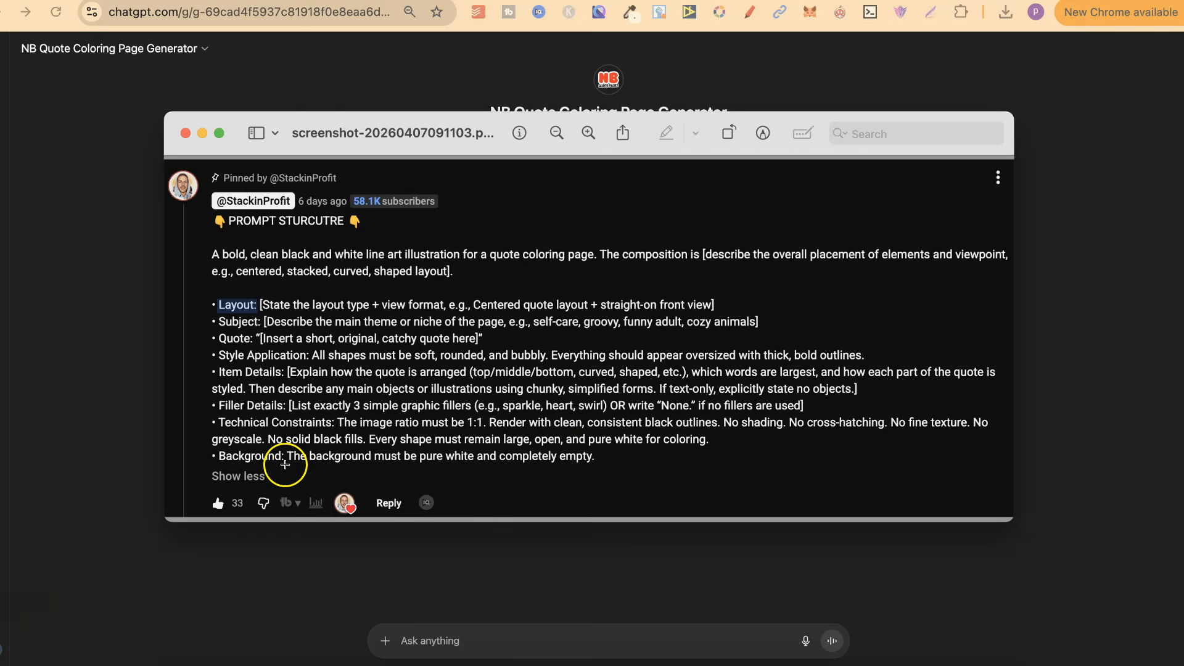
drag(598, 458, 197, 219)
click(578, 232)
click(1152, 370)
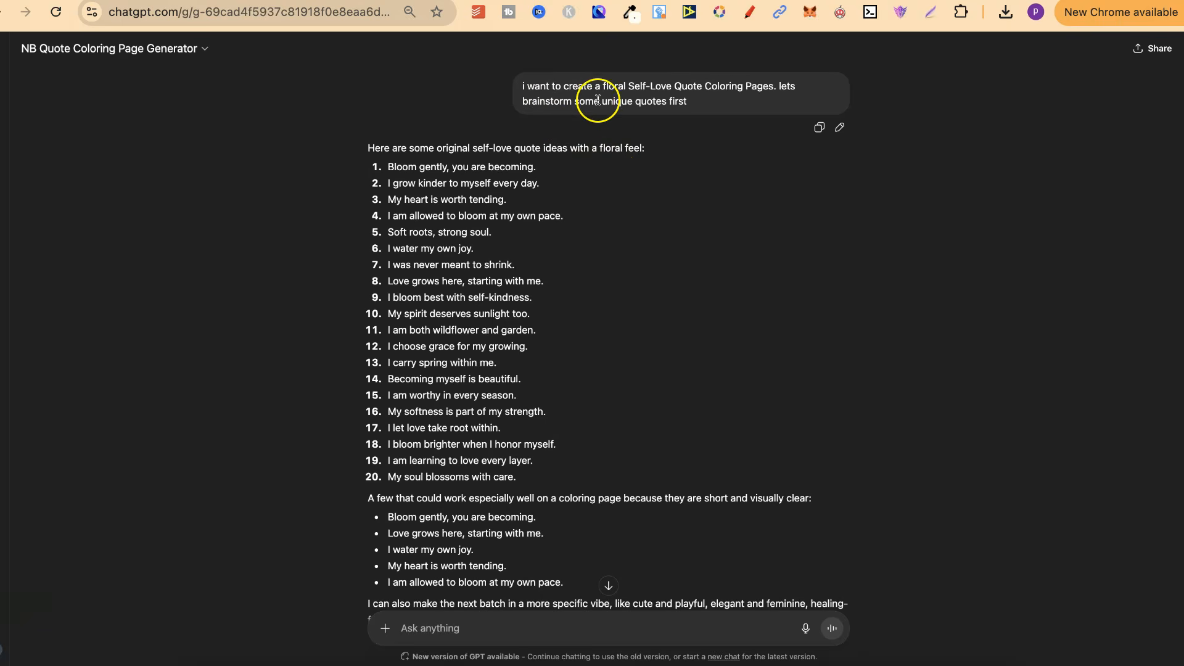
Step: Examine the opening request for floral Self-Love Quote Coloring Pages and highlight its wording
drag(606, 87, 763, 90)
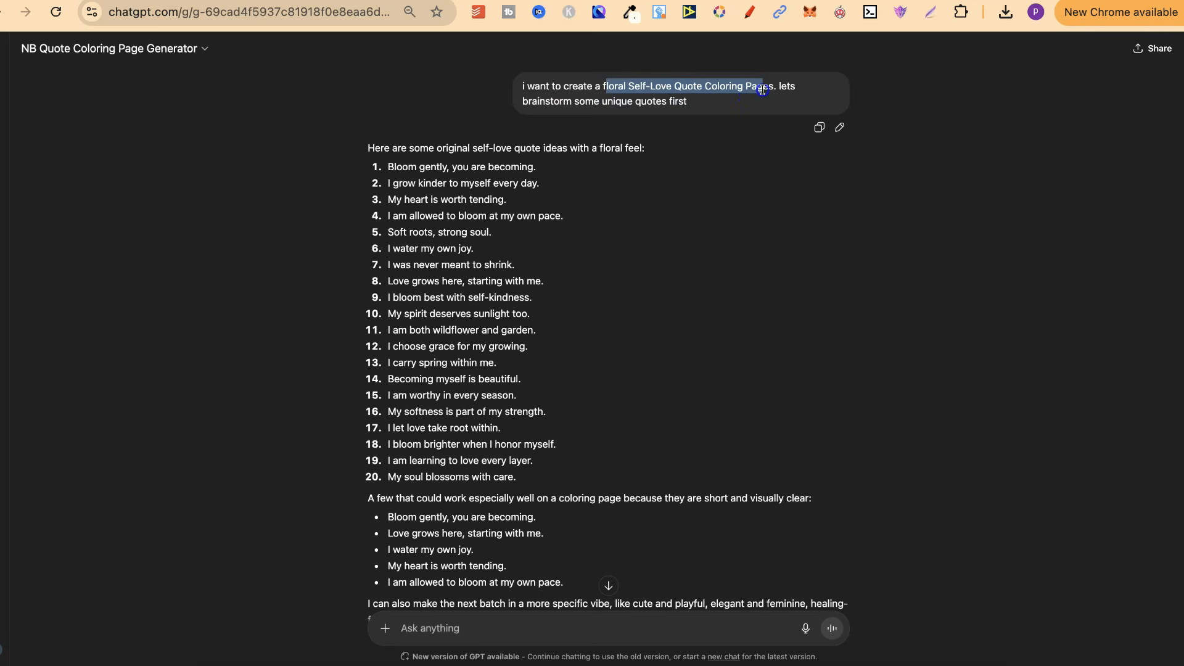
click(690, 97)
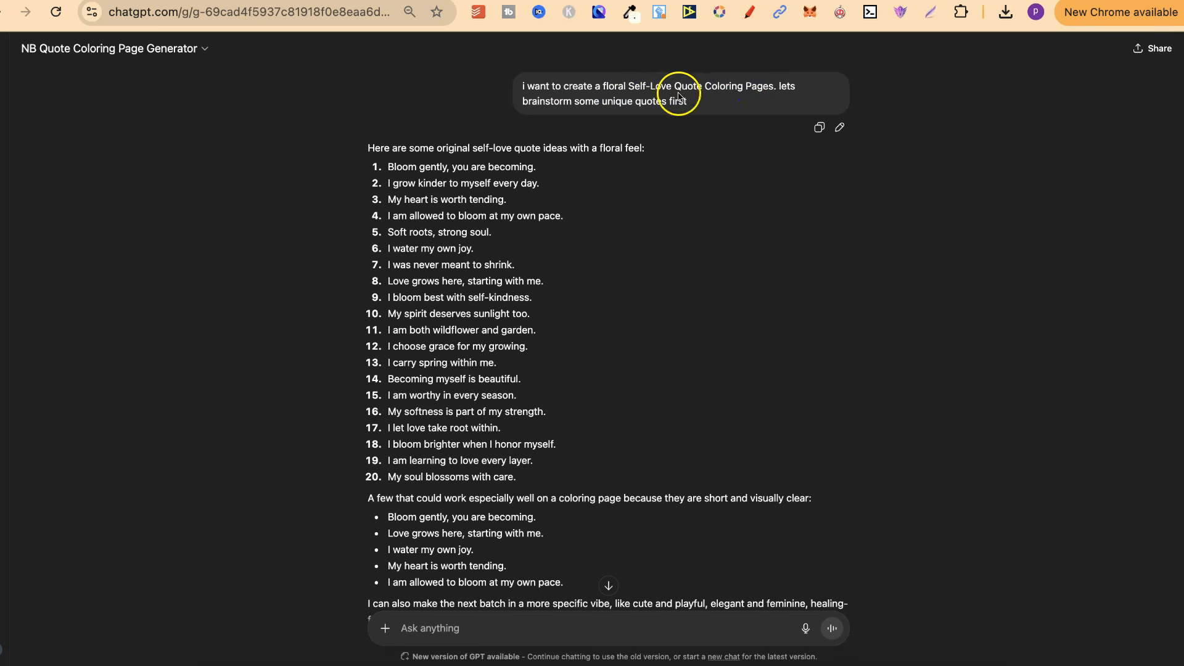
drag(628, 87, 679, 84)
triple_click(612, 88)
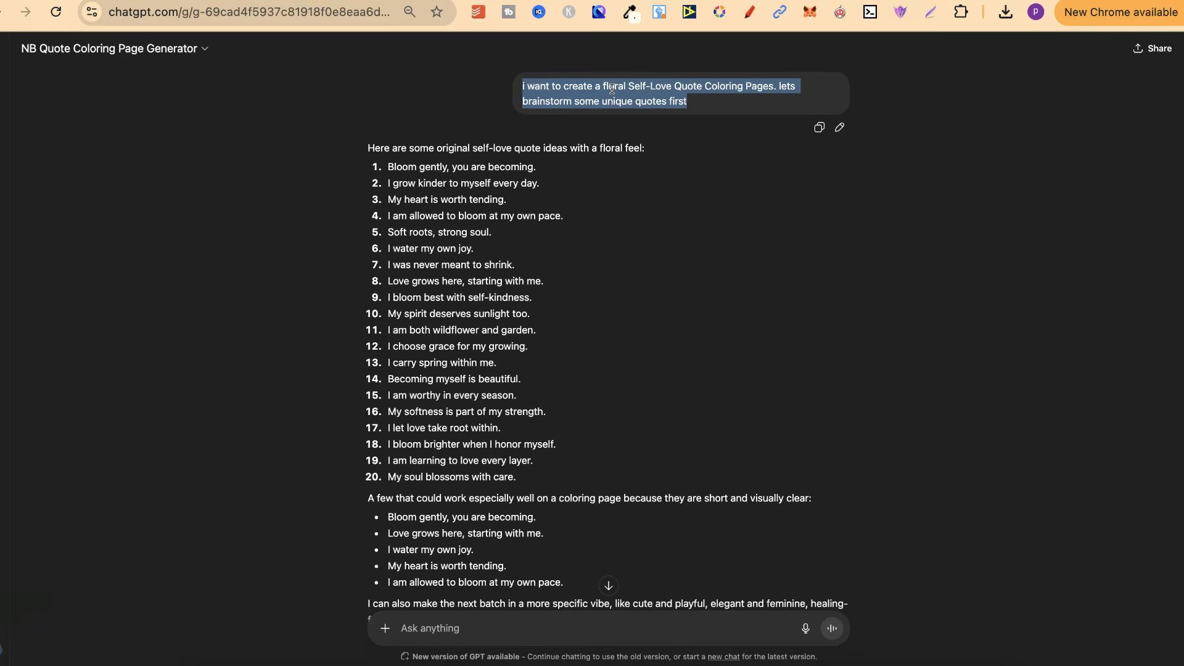
click(636, 279)
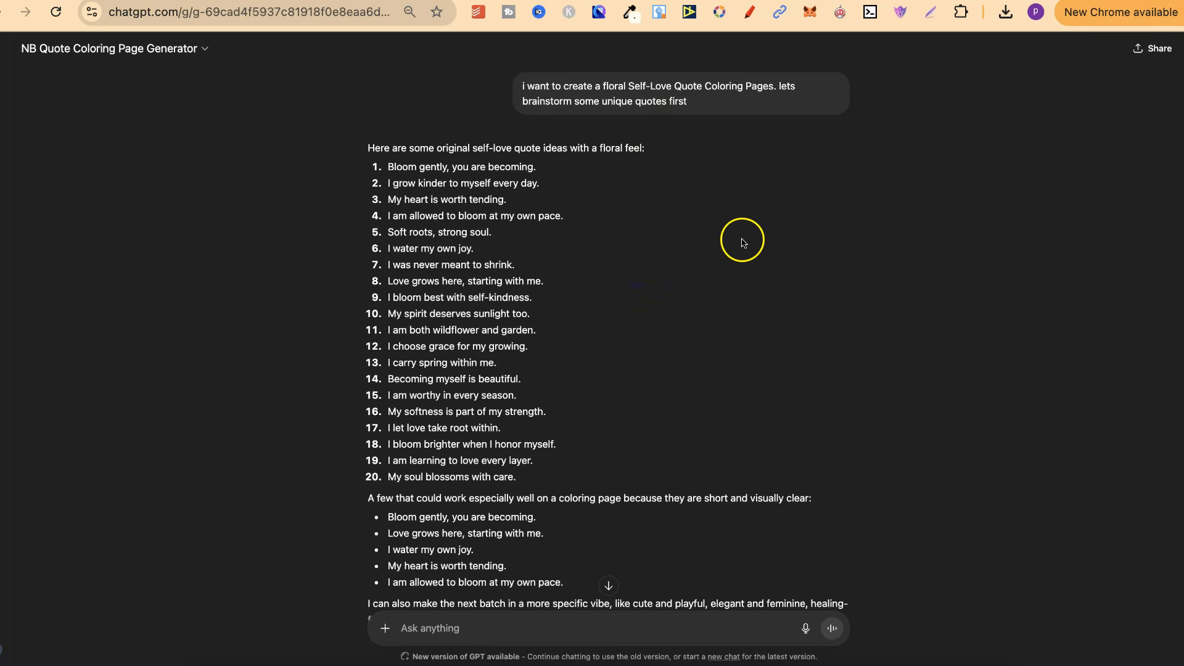
Step: Read the follow-up asking for more unique 3-5 word quotes for women, its quote list, and the request for fillers
scroll(721, 287, down, 8)
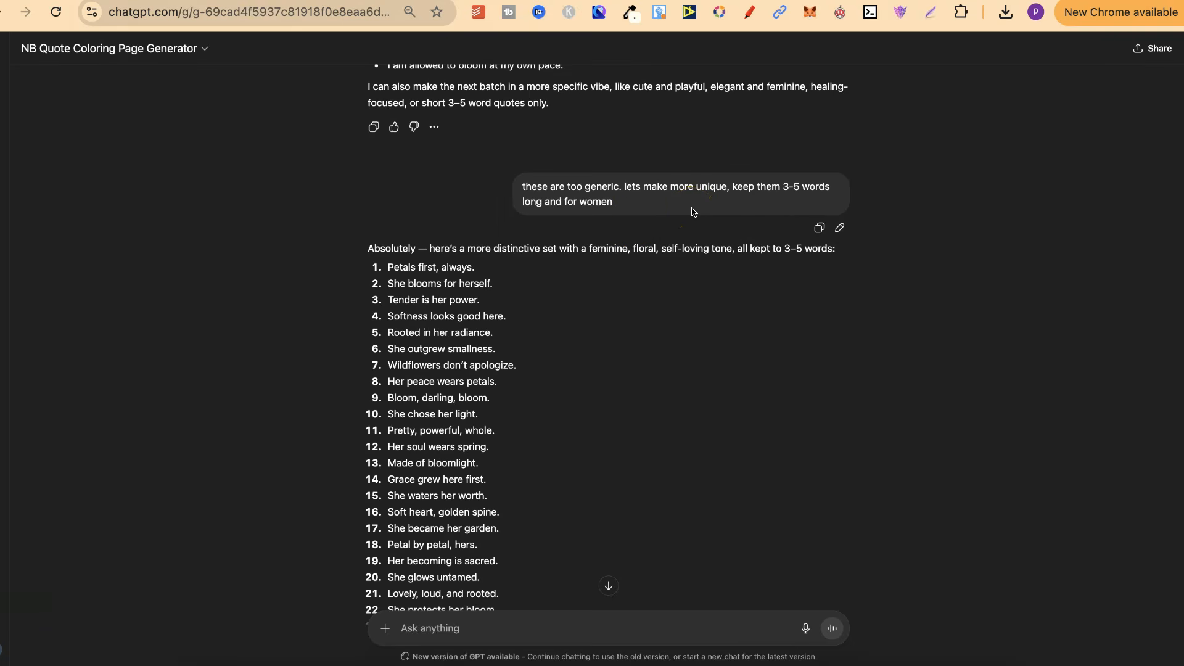
click(740, 202)
scroll(899, 417, down, 2)
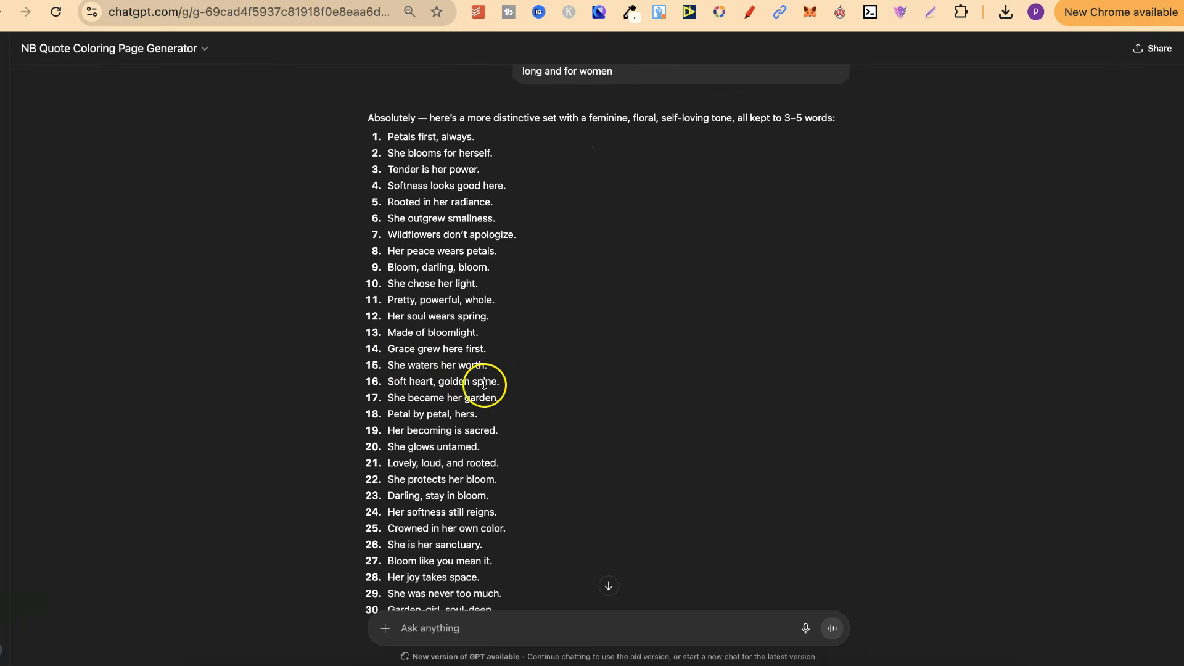
scroll(610, 399, down, 5)
scroll(613, 402, down, 8)
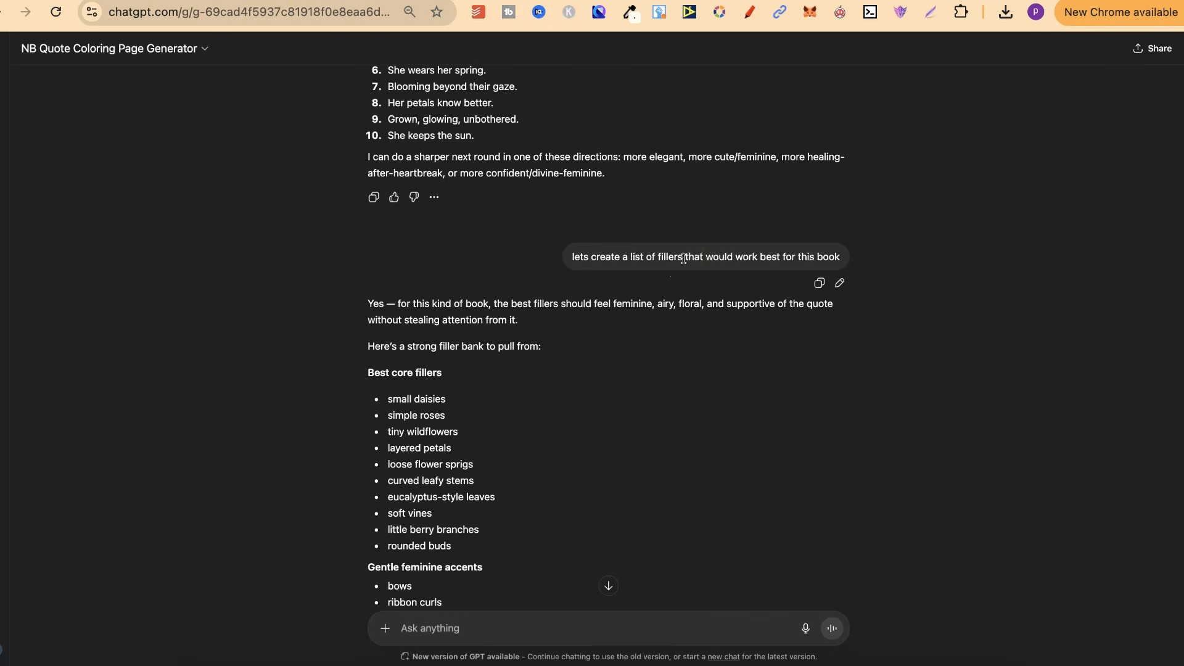
Step: Recheck the prompt template in Preview and look at the finished coloring pages in Canva for how fillers are used
click(888, 660)
click(612, 367)
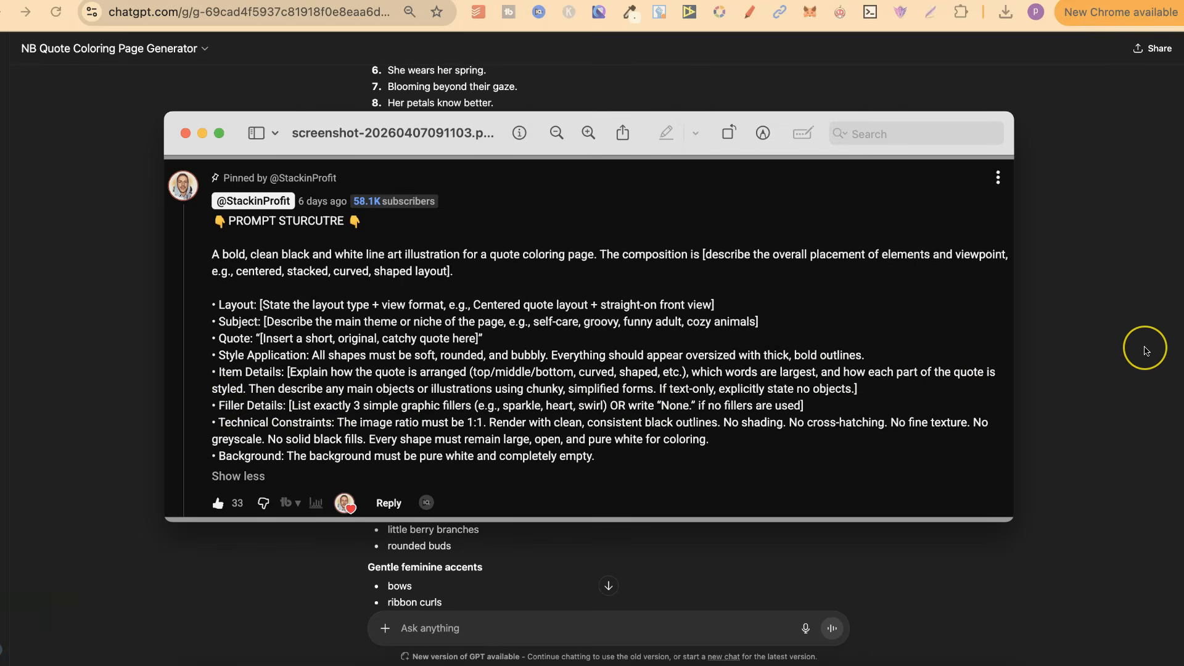
click(1145, 349)
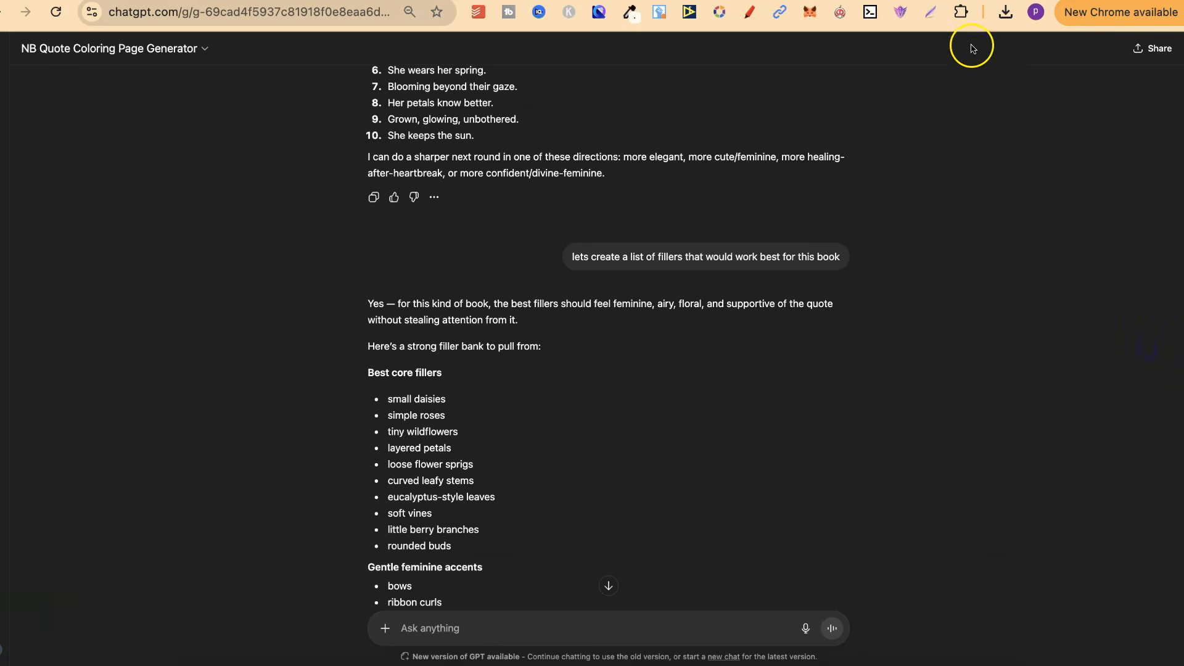
click(952, 1)
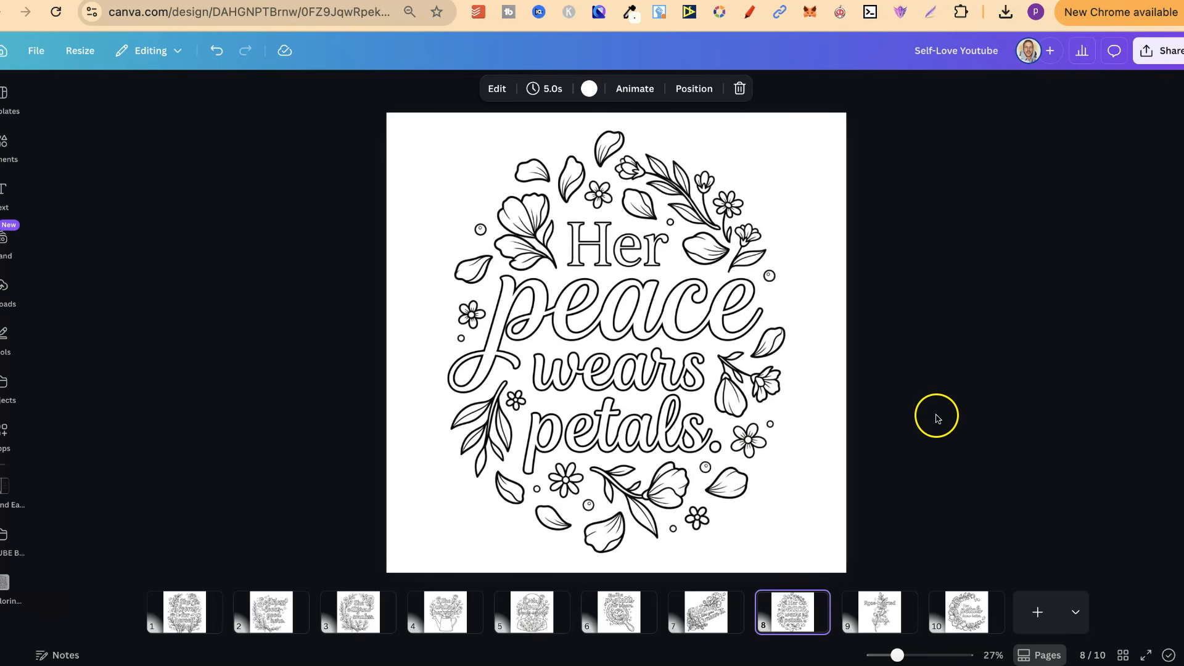
click(641, 625)
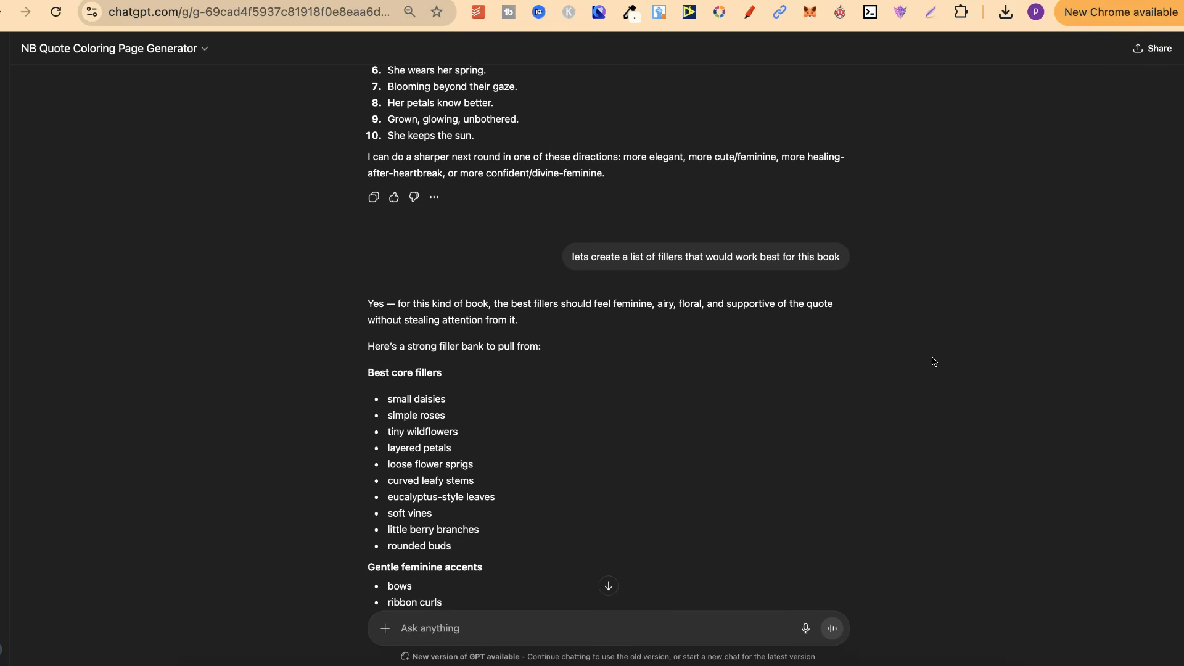
Step: Read the chat from the filler bank through the request for unique, non-repeating design concepts to the first quote prompt
scroll(933, 361, down, 8)
scroll(934, 362, down, 19)
scroll(934, 362, down, 11)
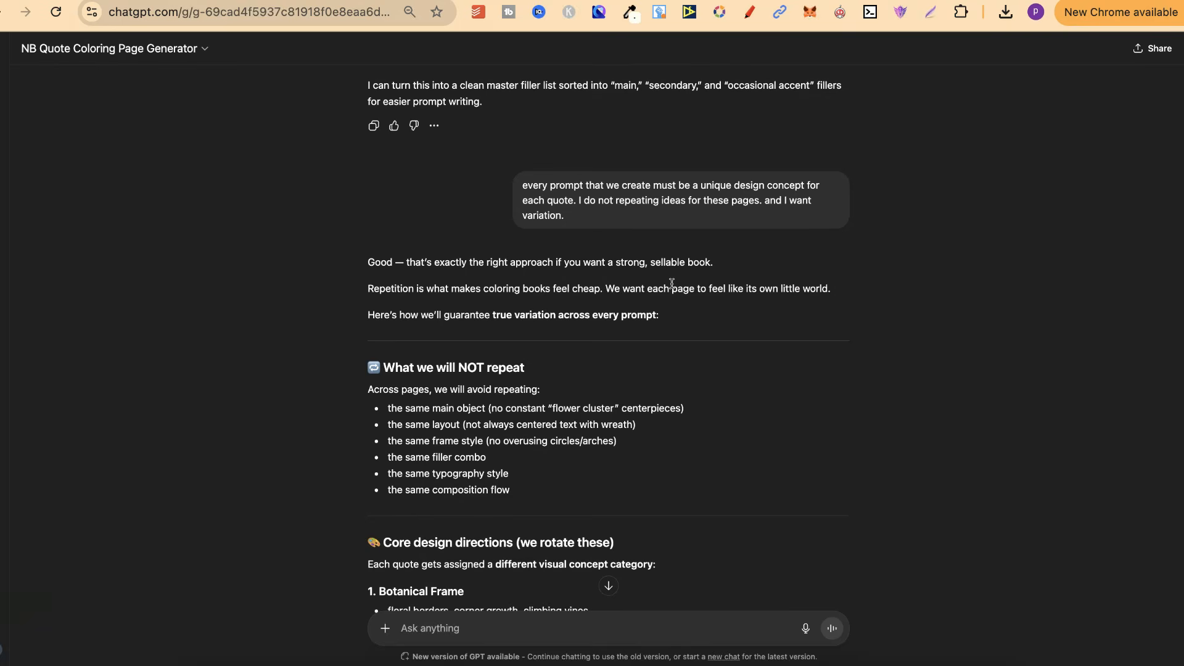
click(827, 346)
scroll(854, 366, down, 10)
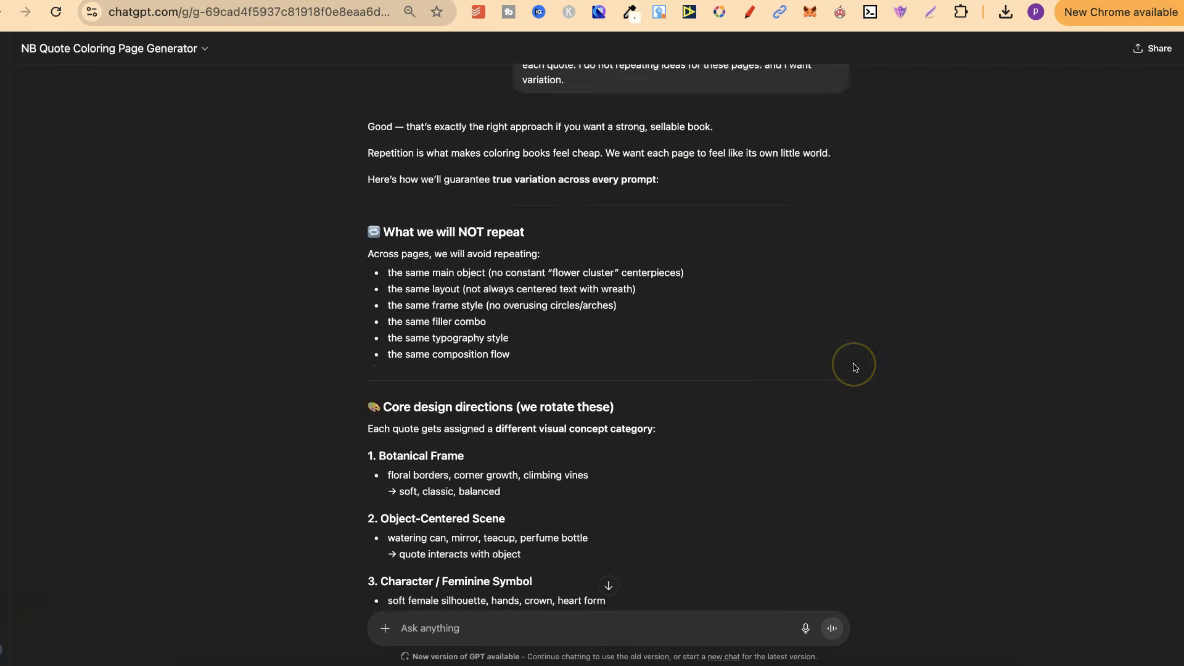
scroll(854, 368, down, 20)
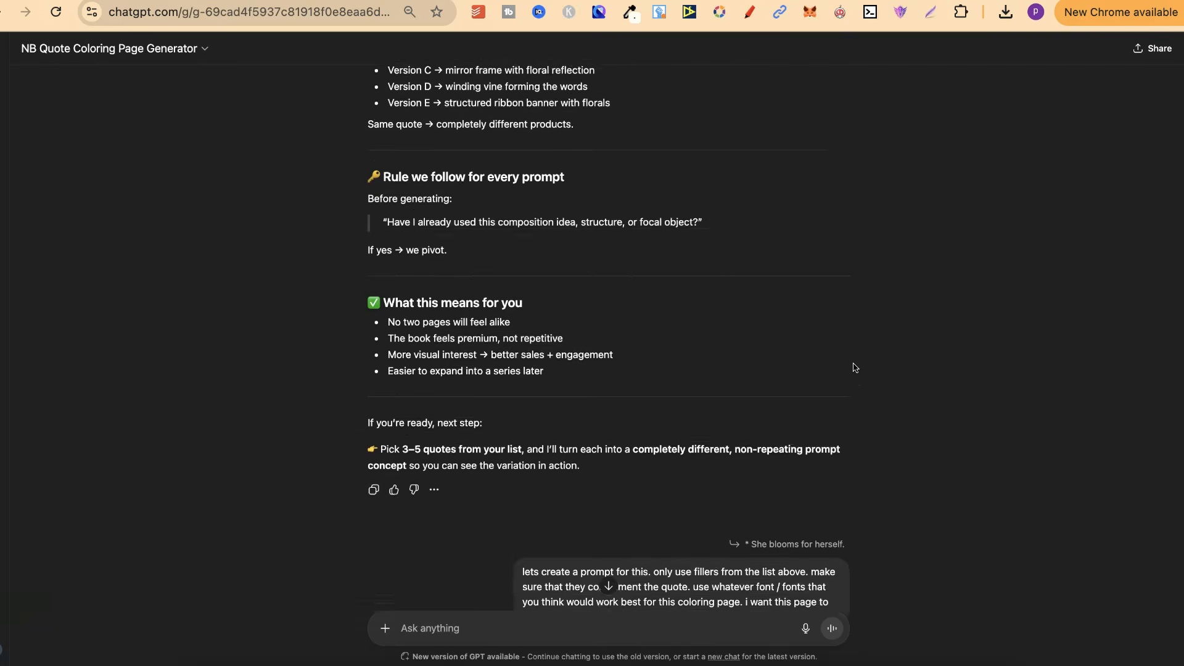
scroll(854, 368, down, 3)
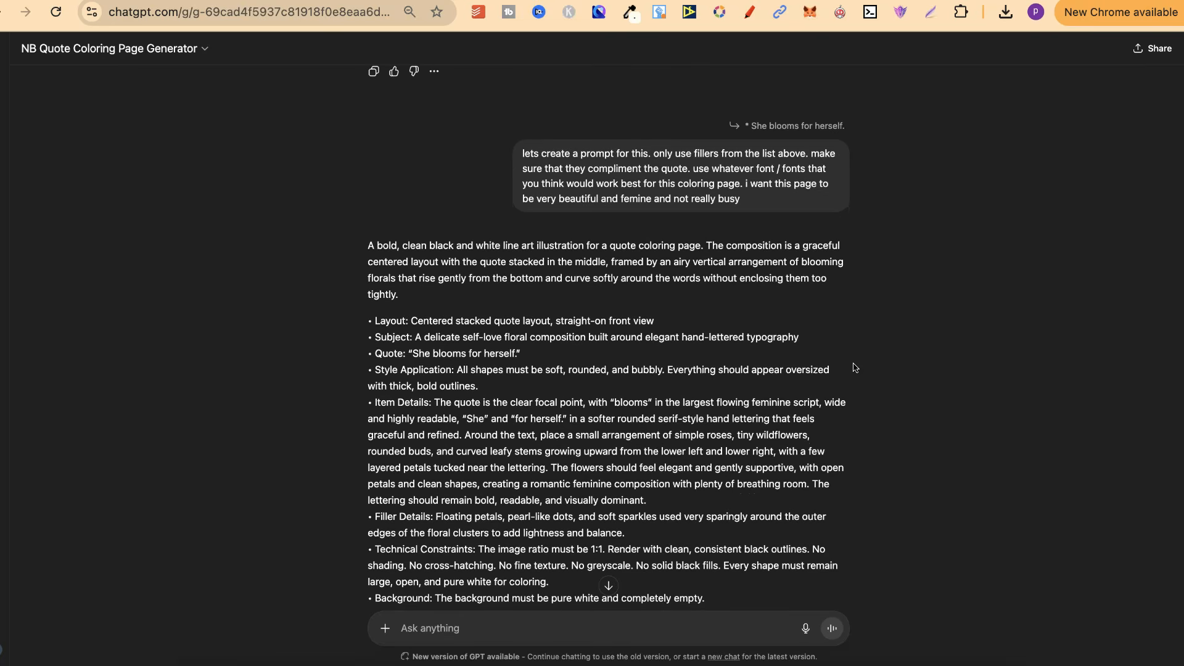
Step: Examine the generated prompt for "She blooms for herself.", highlighting its opening paragraph and its full text
scroll(854, 367, down, 2)
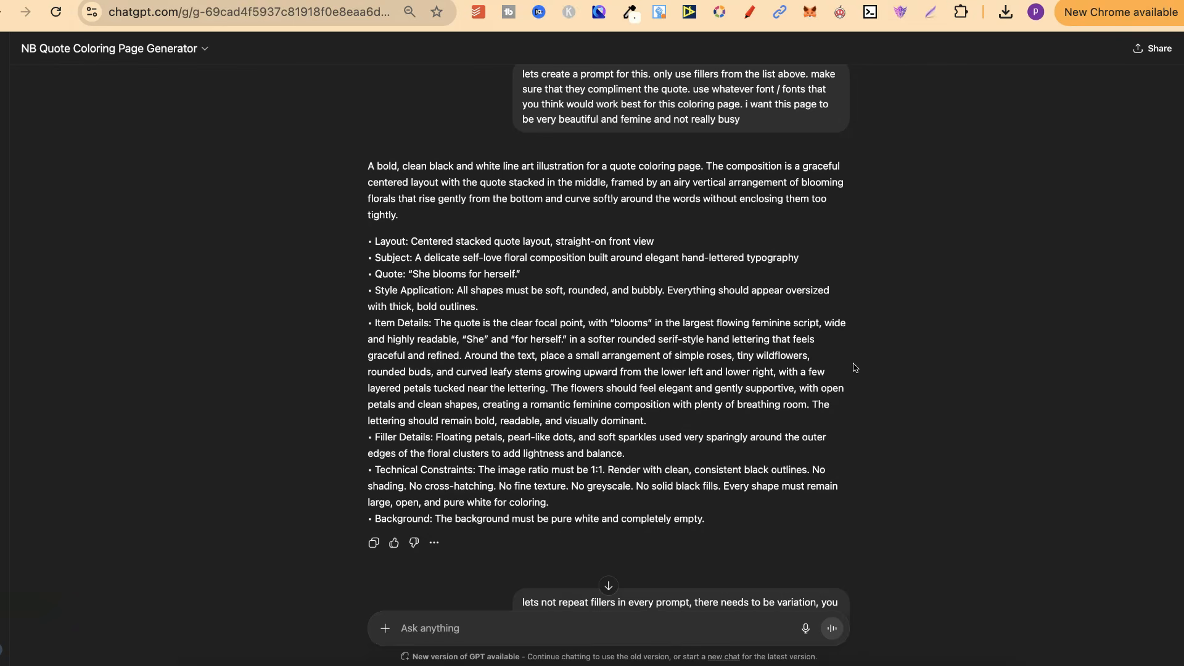
click(853, 367)
scroll(851, 365, up, 1)
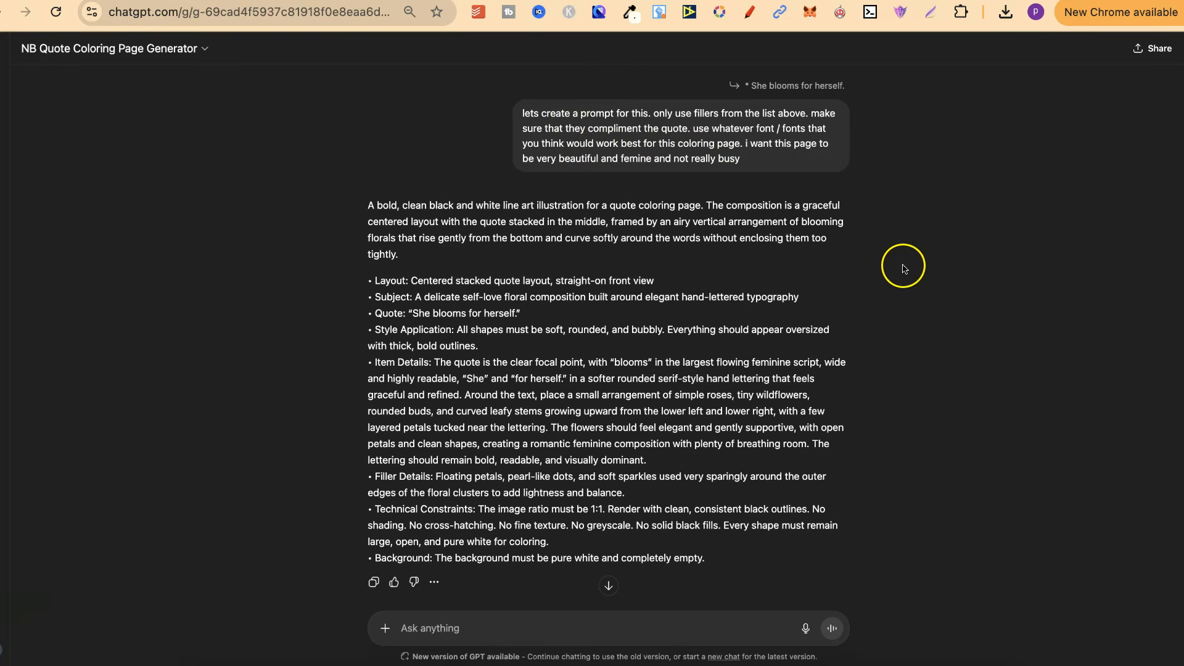
scroll(914, 312, down, 1)
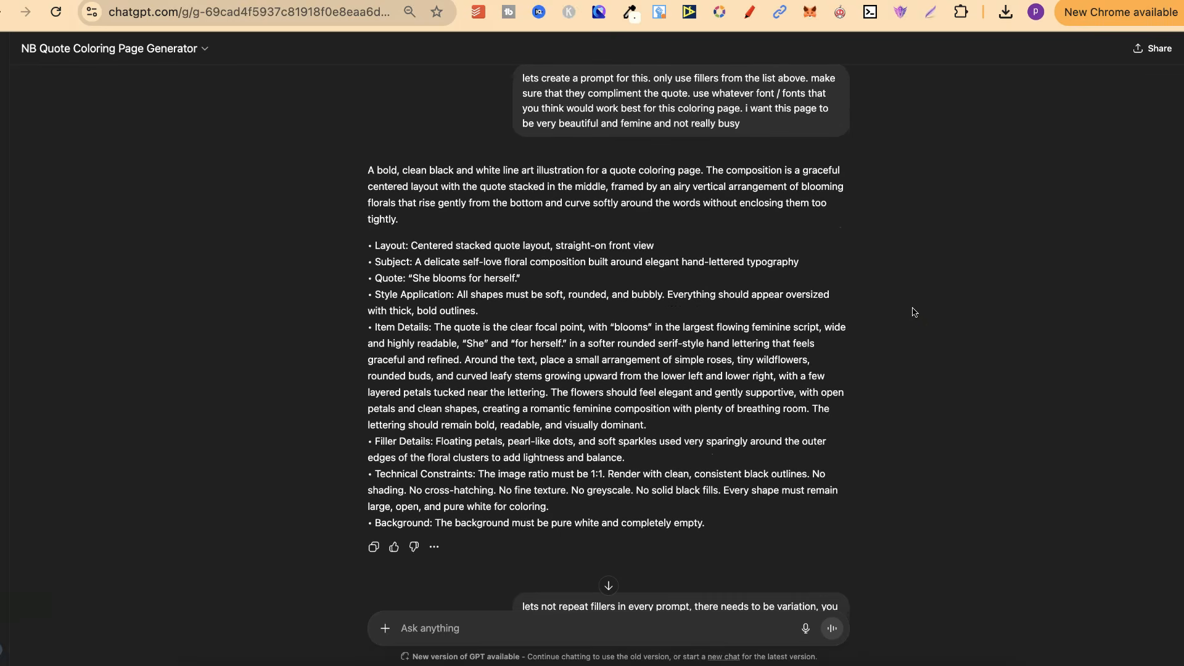
drag(714, 529, 343, 182)
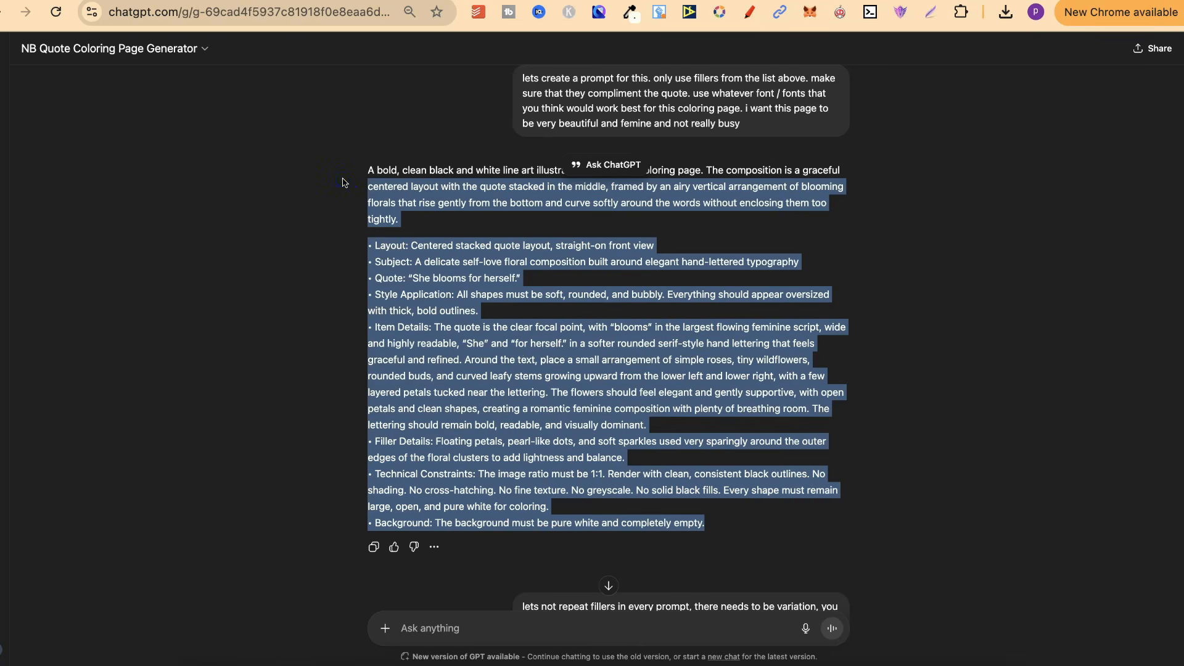
click(488, 269)
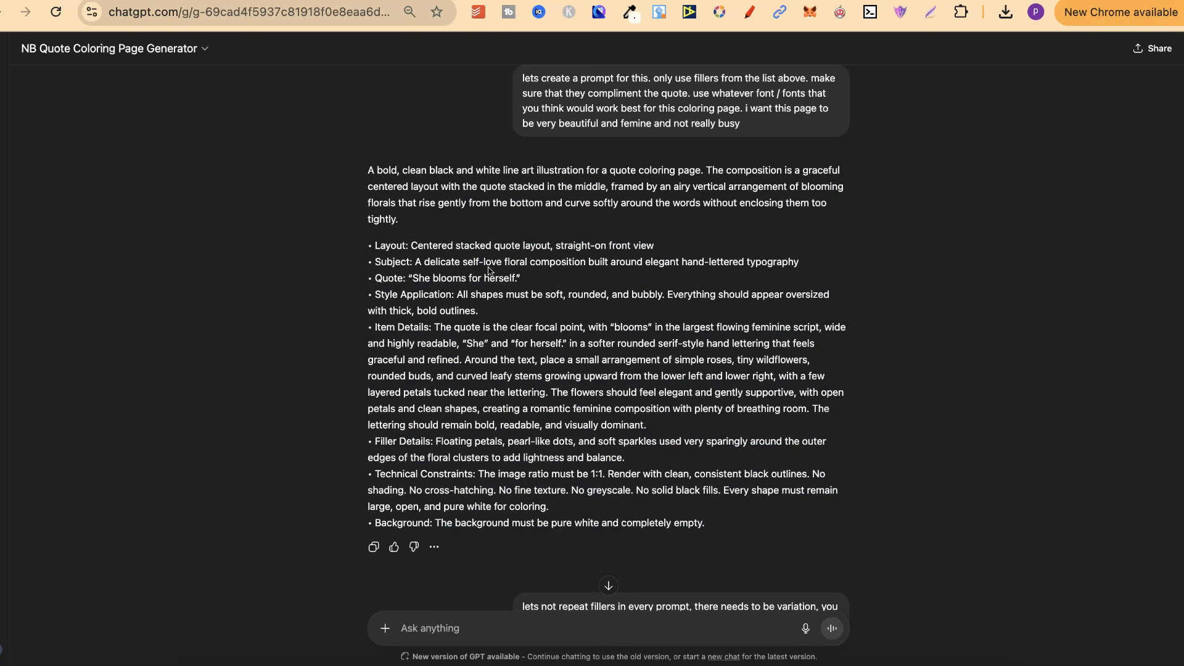
triple_click(524, 186)
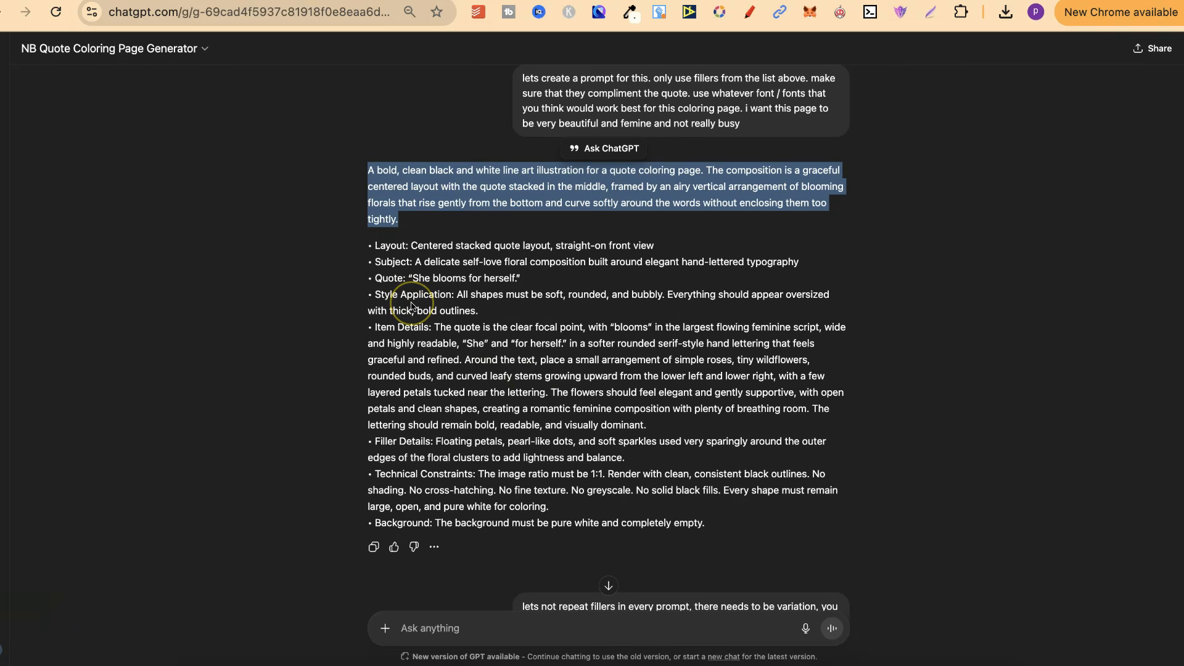
drag(707, 523, 356, 153)
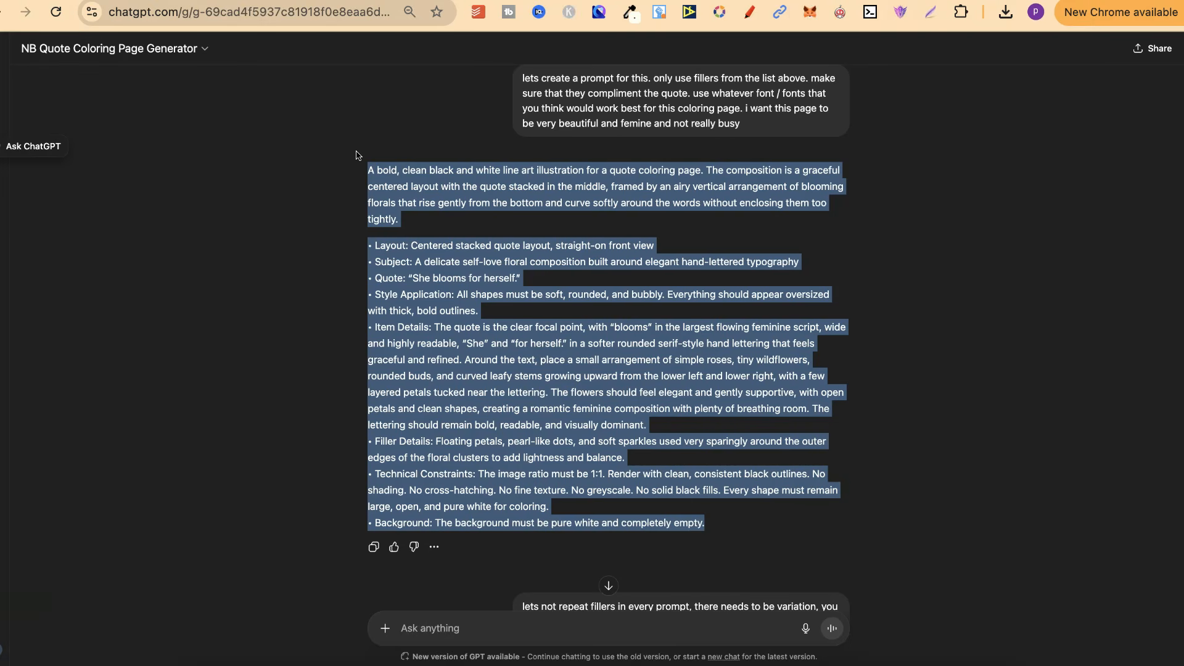
click(891, 491)
Step: Read the generated prompts for "Softness looks good here." and "She outgrew smallness.", highlighting the full text of the latter
scroll(891, 491, down, 5)
scroll(891, 490, down, 5)
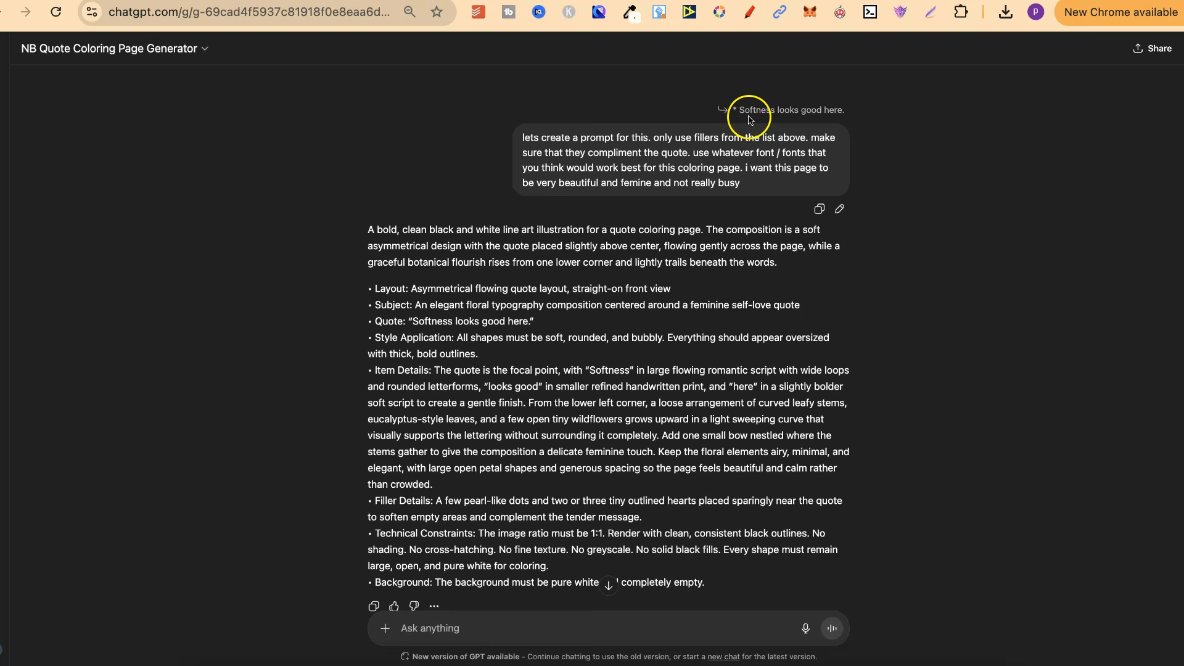
scroll(917, 308, up, 8)
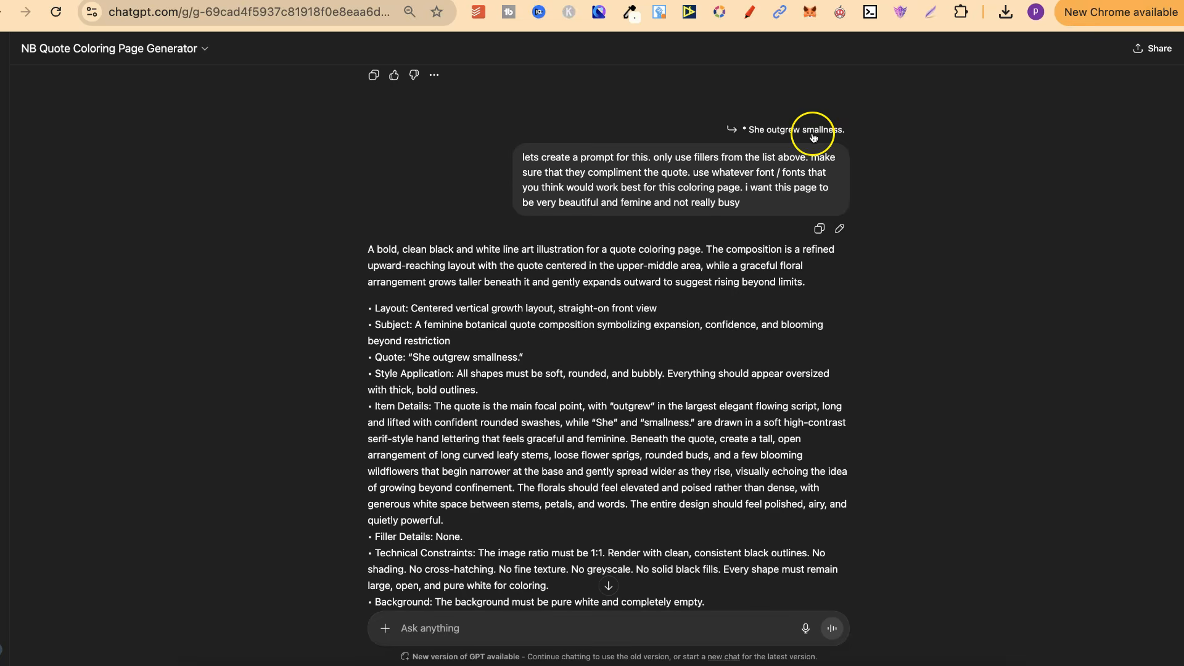
scroll(946, 253, down, 3)
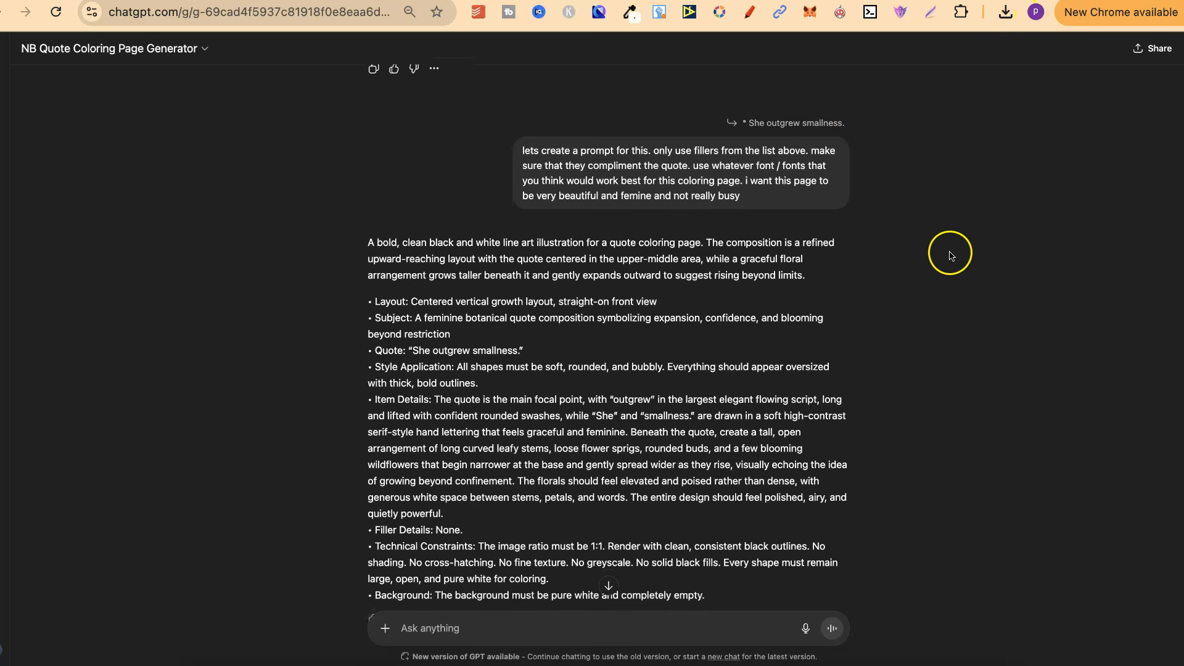
drag(705, 500, 346, 128)
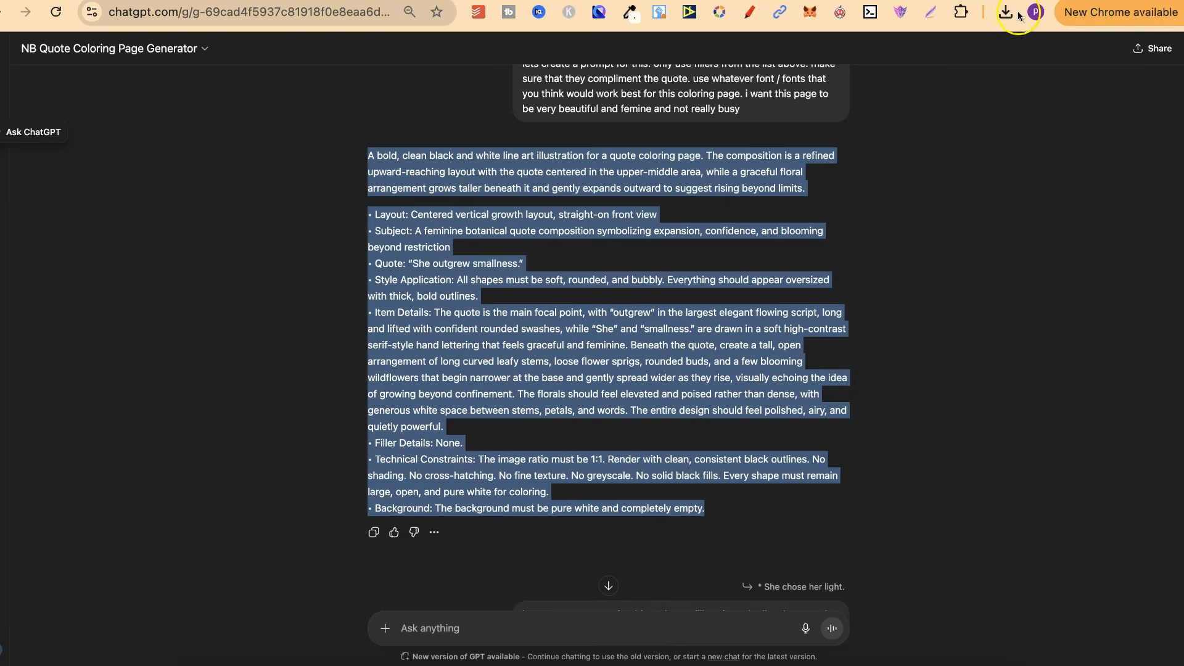
click(999, 316)
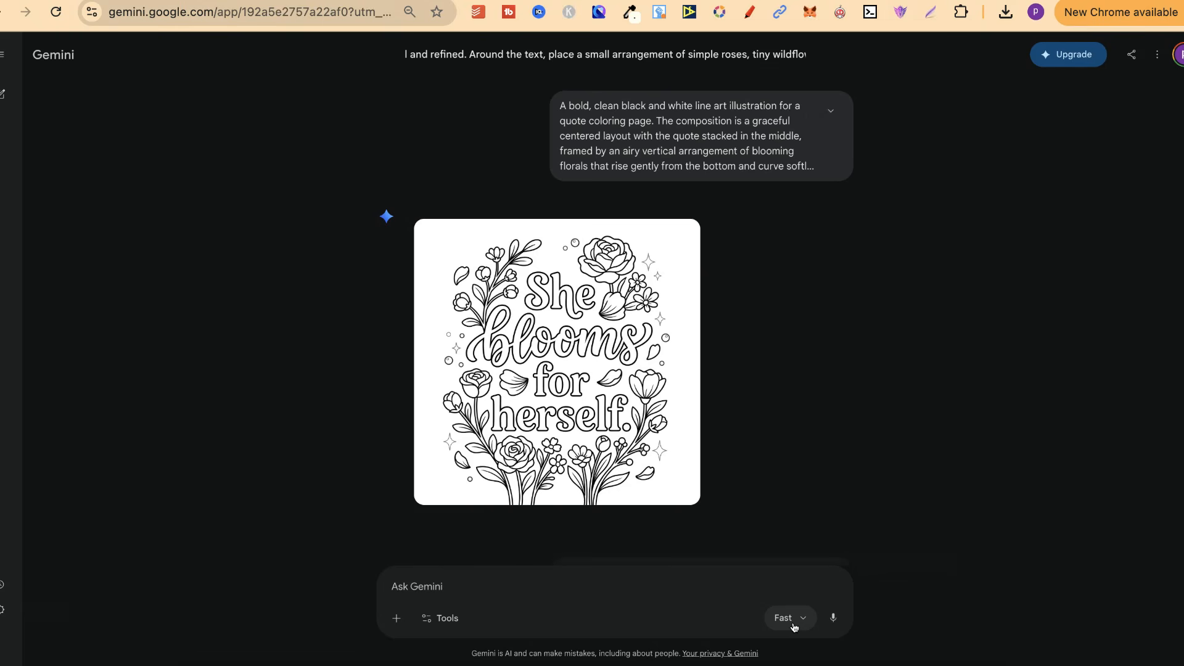
Step: Review the coloring pages generated in Gemini from the prompts, checking each quote's spelling, layout and fillers
scroll(973, 455, down, 6)
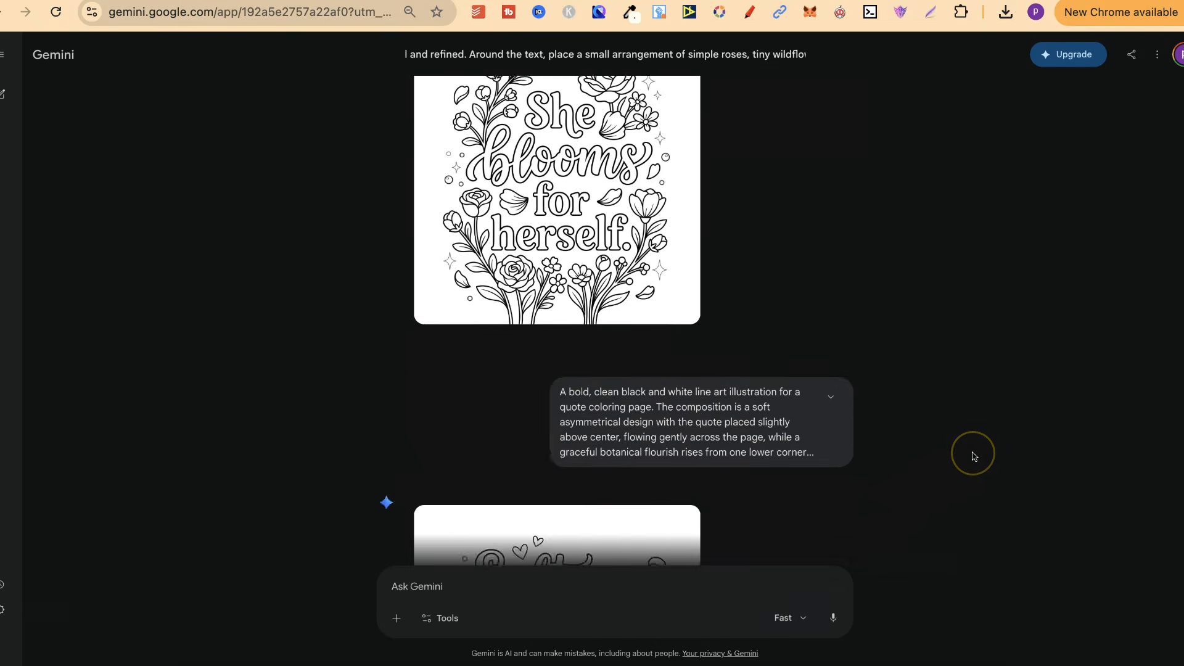
scroll(973, 457, down, 2)
scroll(973, 457, down, 7)
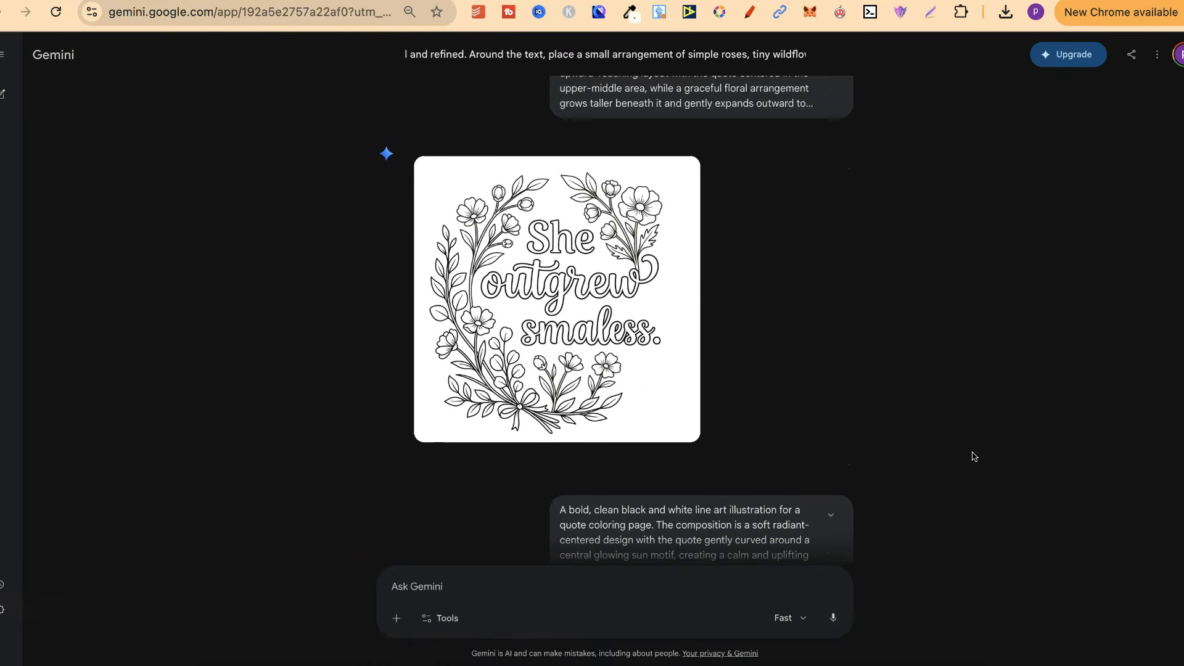
scroll(972, 457, down, 7)
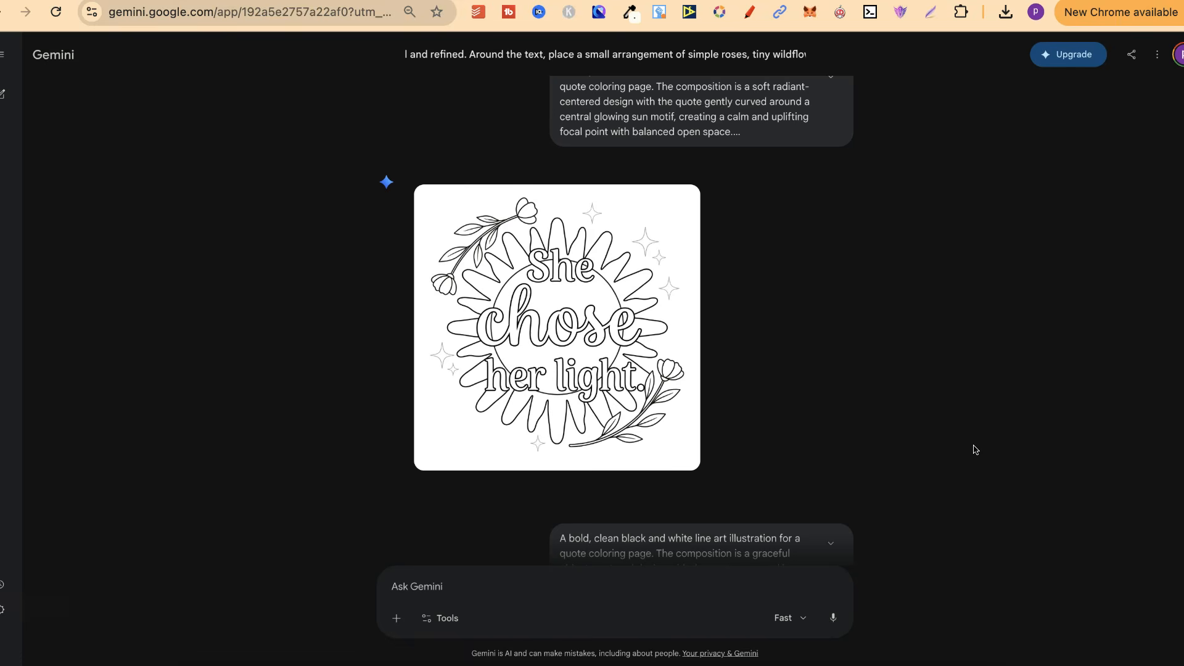
mouse_move(673, 378)
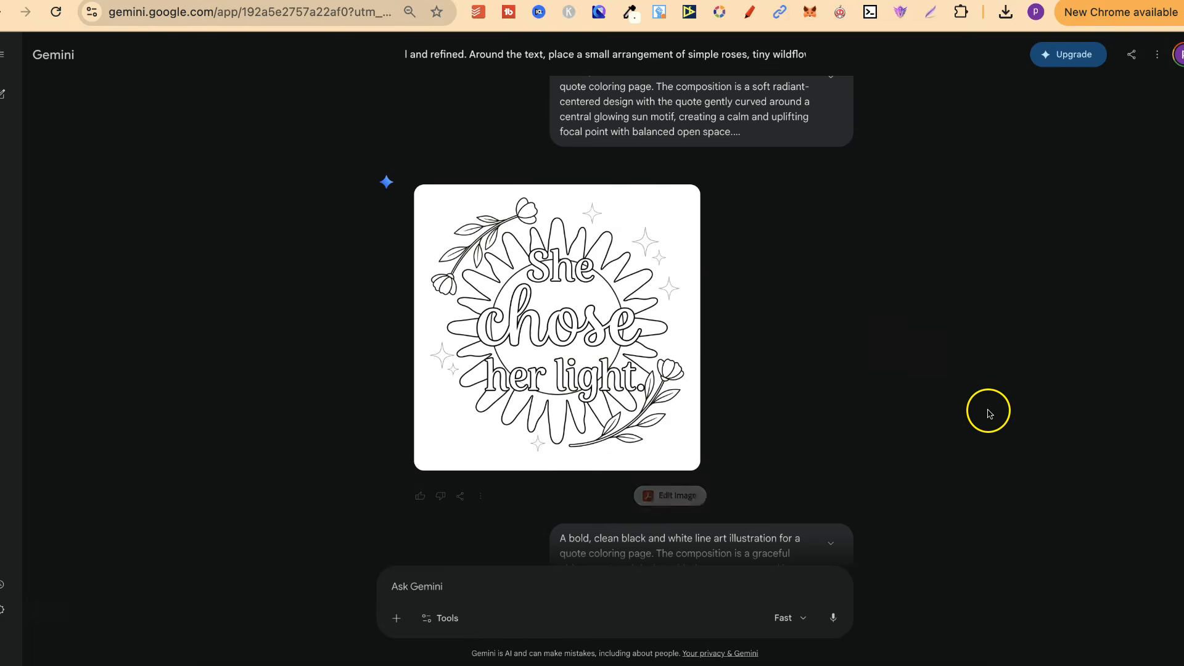
scroll(986, 410, down, 9)
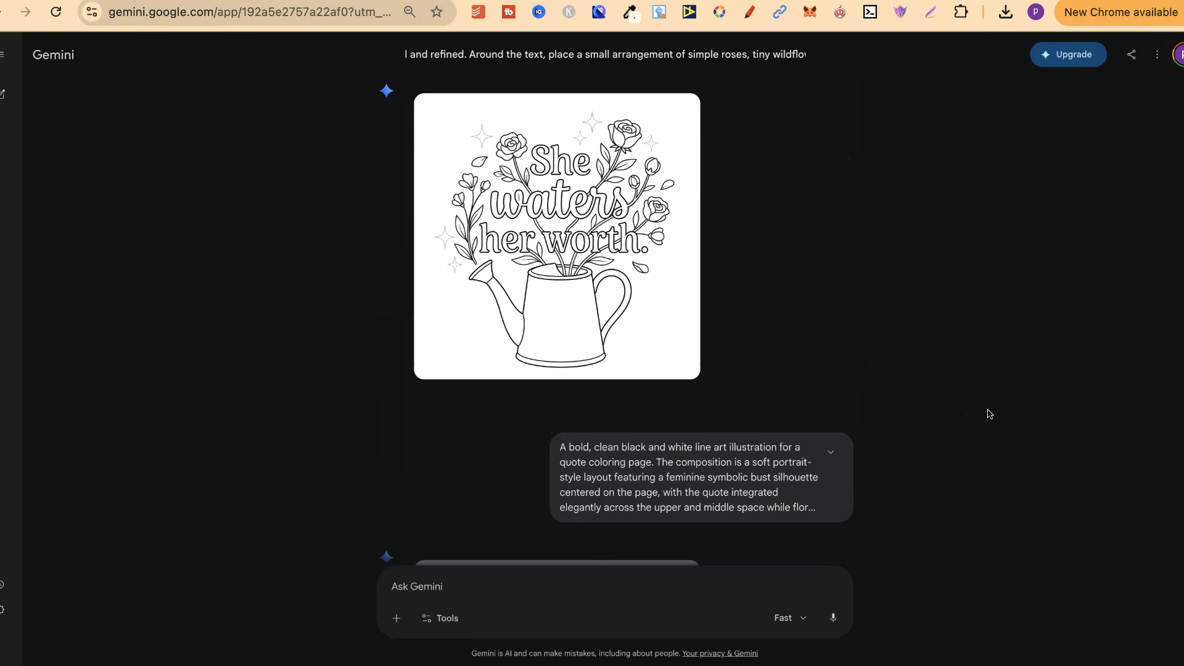
scroll(989, 413, down, 10)
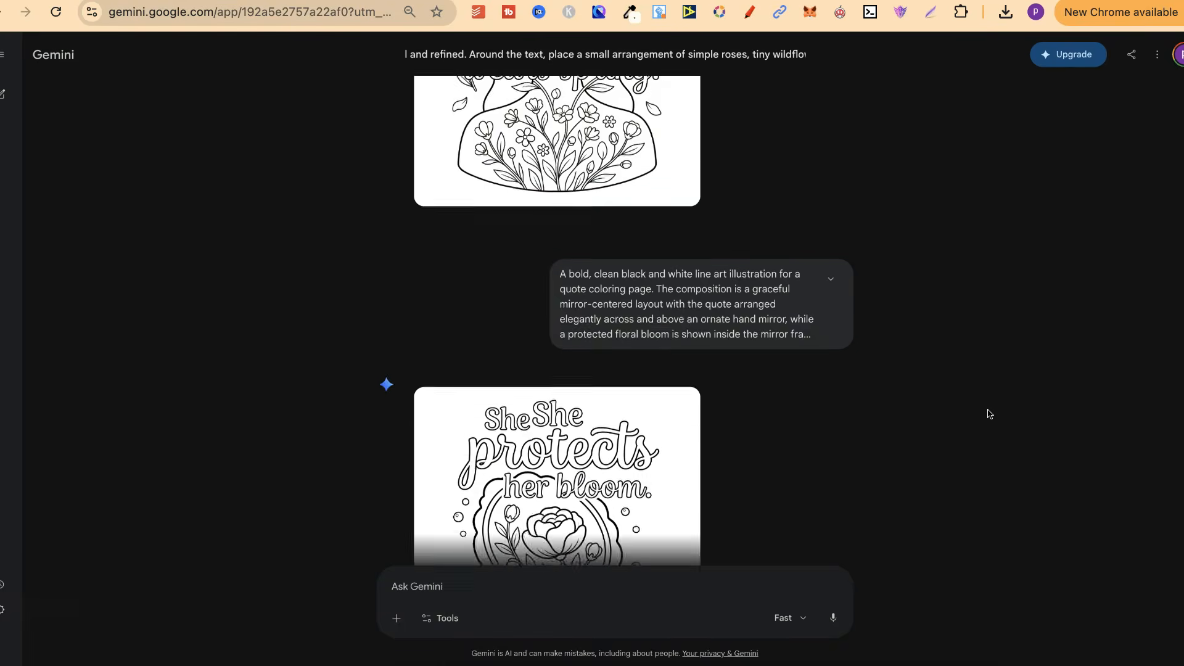
scroll(990, 414, down, 4)
mouse_move(628, 264)
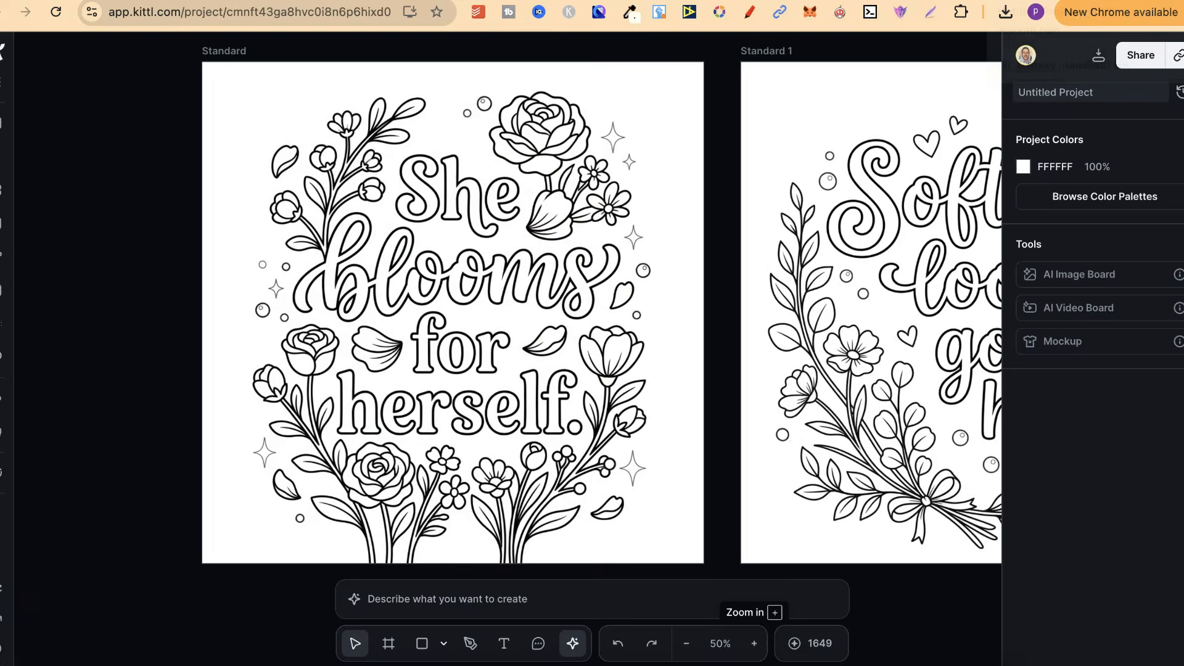
Step: Look over the full set of quote coloring pages laid out on the Kittl canvas
scroll(867, 369, up, 3)
scroll(866, 369, down, 3)
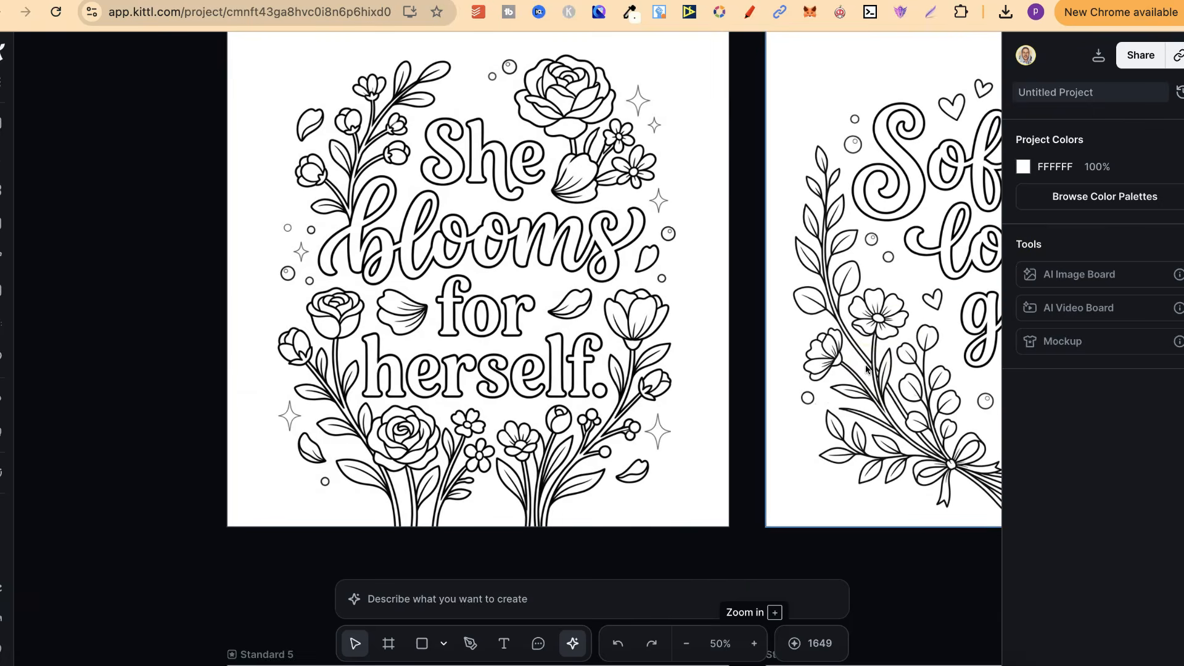
click(686, 643)
scroll(839, 416, right, 5)
scroll(839, 415, down, 2)
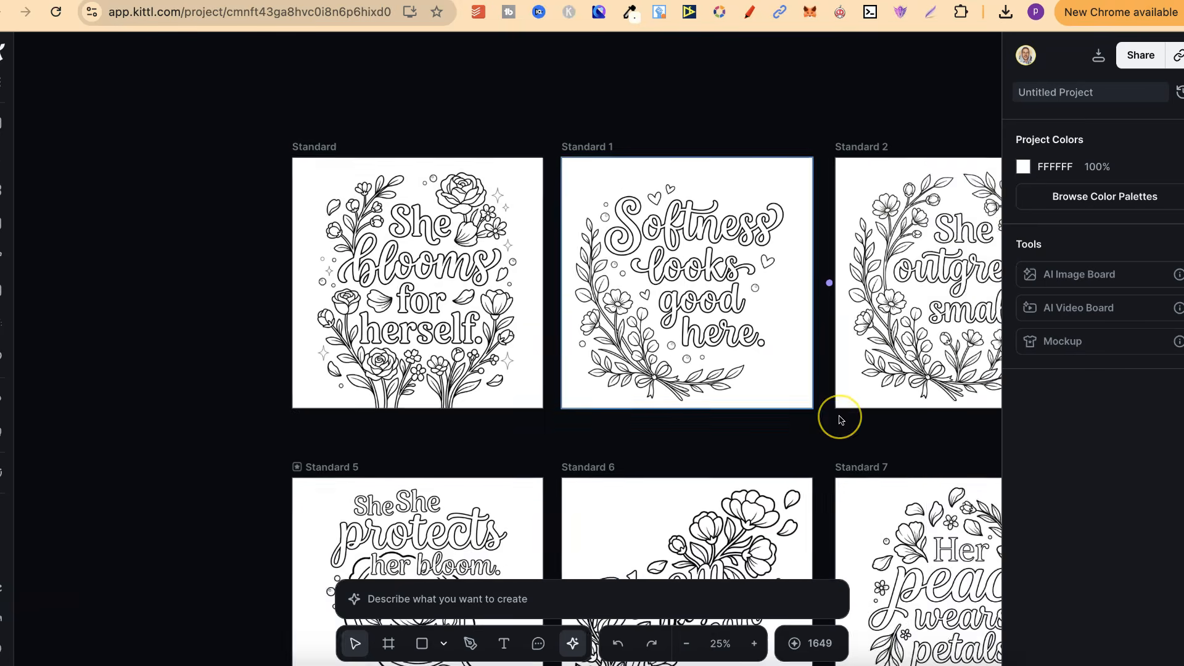
click(687, 643)
scroll(796, 539, right, 2)
scroll(796, 540, down, 1)
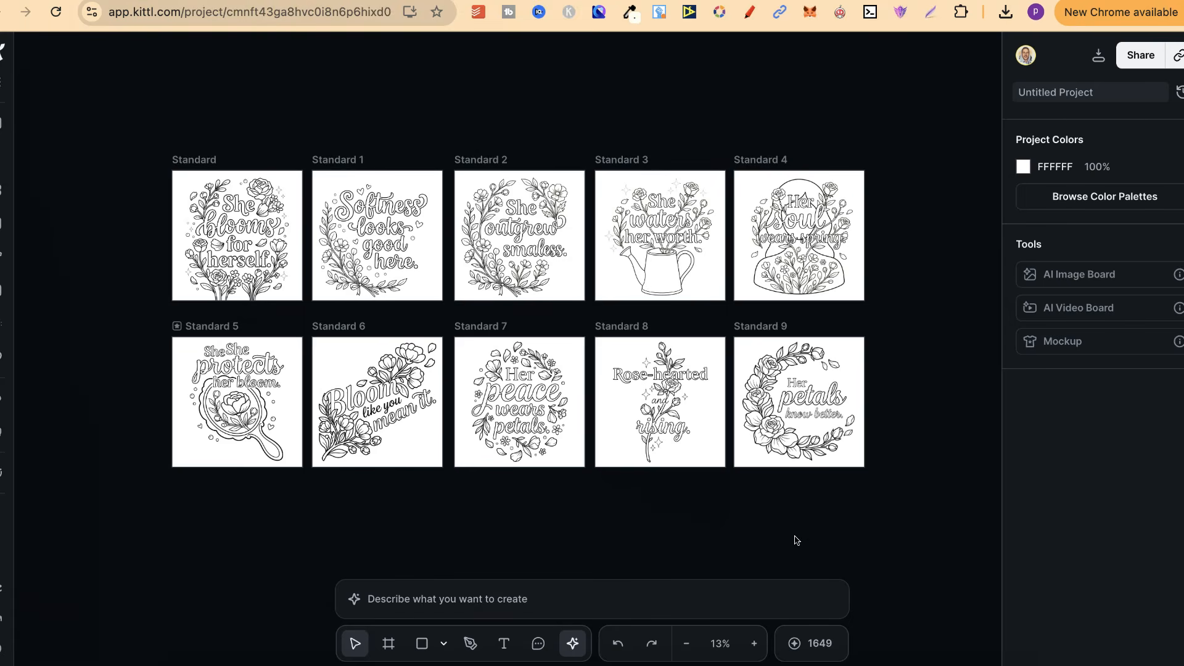
Step: Erase the two faint sparkles beside the large upper rose on the "She blooms for herself." page
click(754, 644)
scroll(796, 378, left, 3)
scroll(796, 378, up, 2)
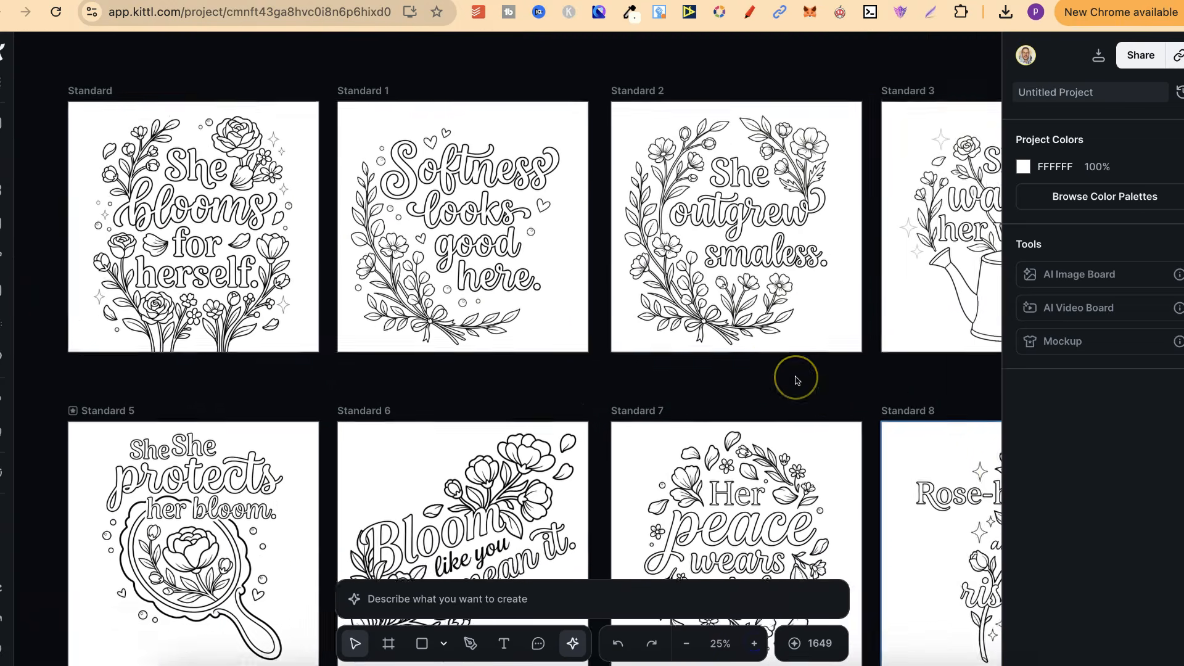
scroll(796, 378, left, 2)
scroll(796, 379, up, 1)
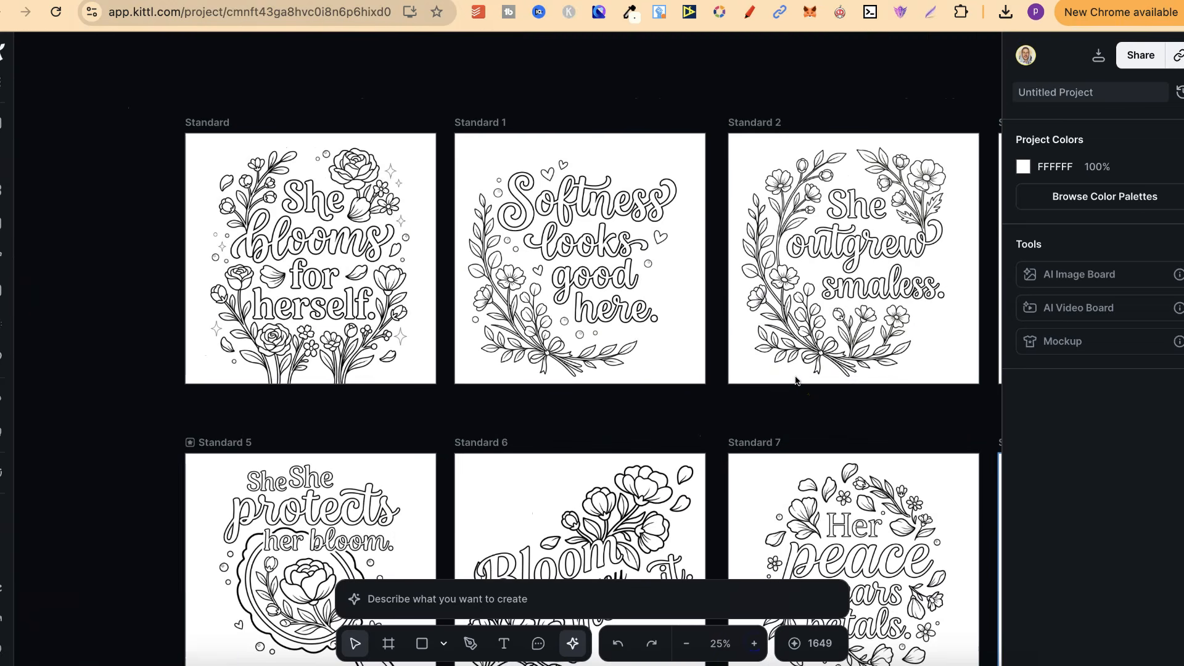
click(755, 644)
scroll(790, 479, left, 4)
scroll(790, 479, up, 3)
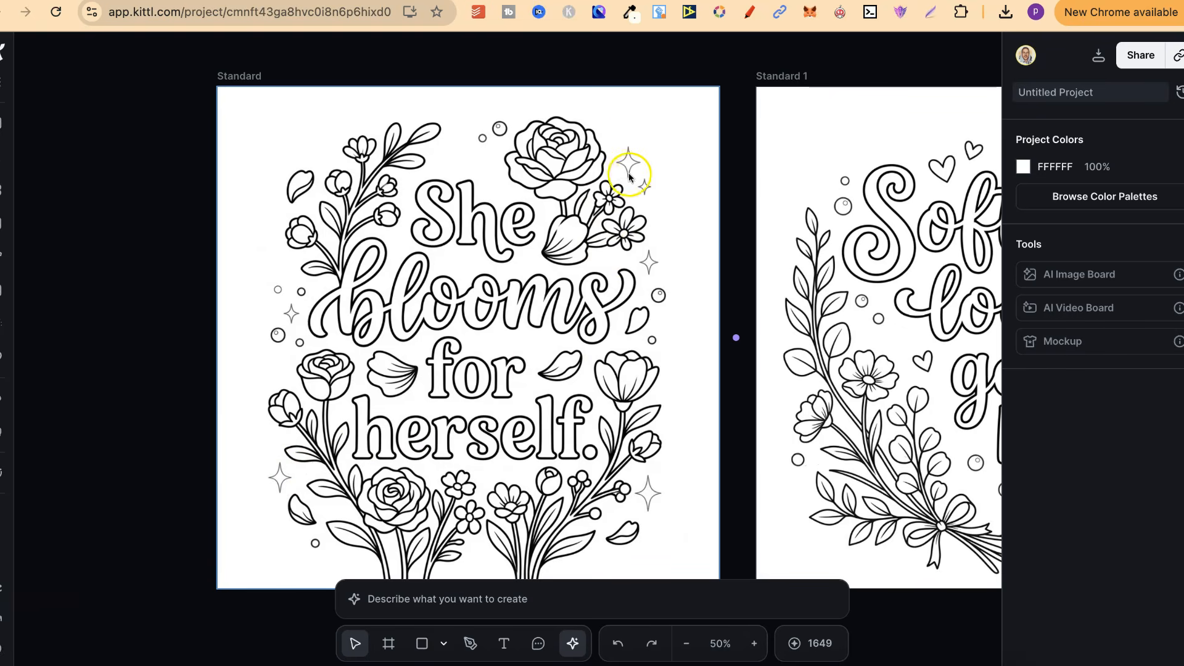
click(597, 244)
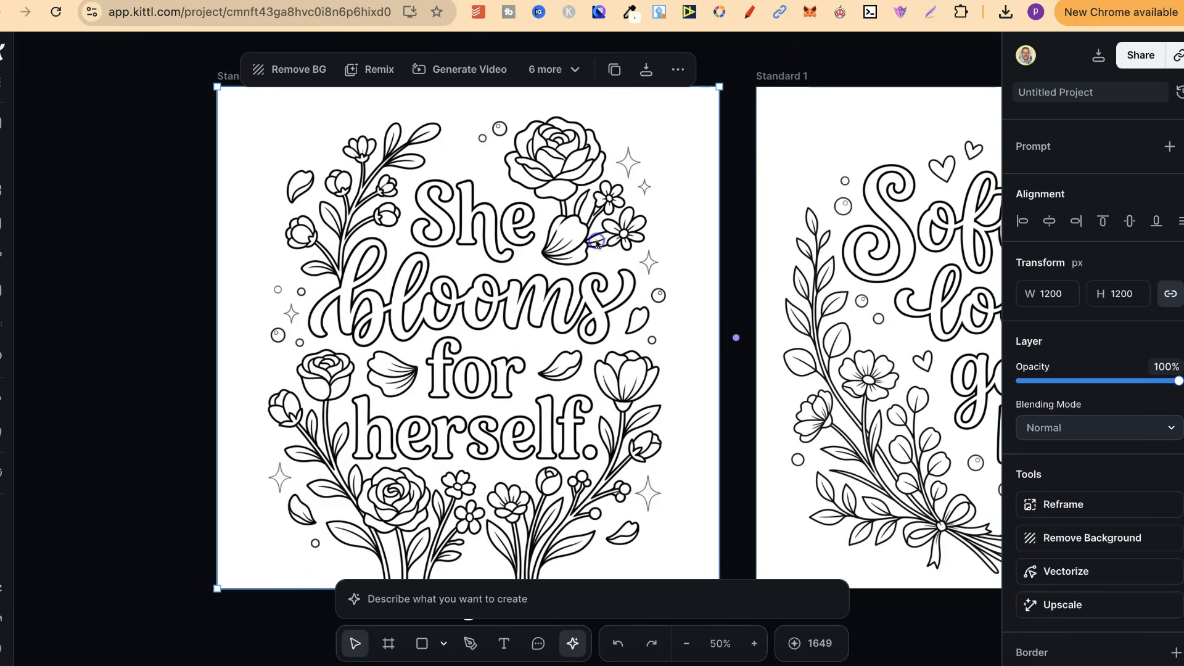
click(571, 68)
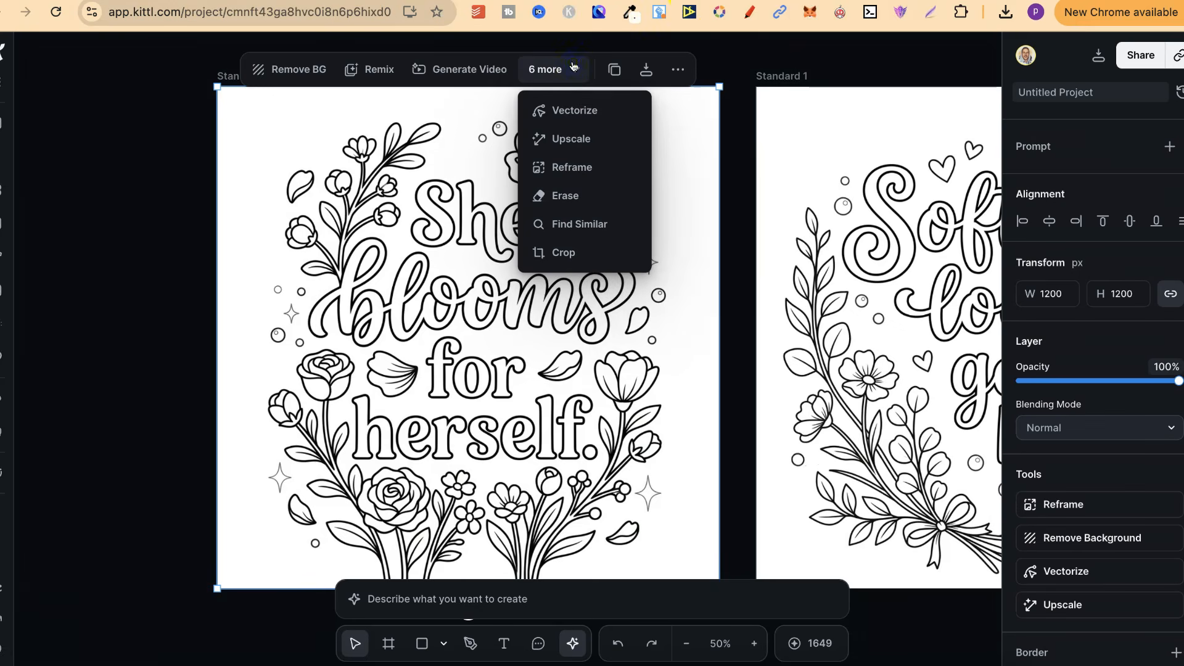
click(565, 195)
mouse_move(628, 167)
mouse_down()
mouse_move(629, 151)
mouse_move(646, 193)
mouse_up()
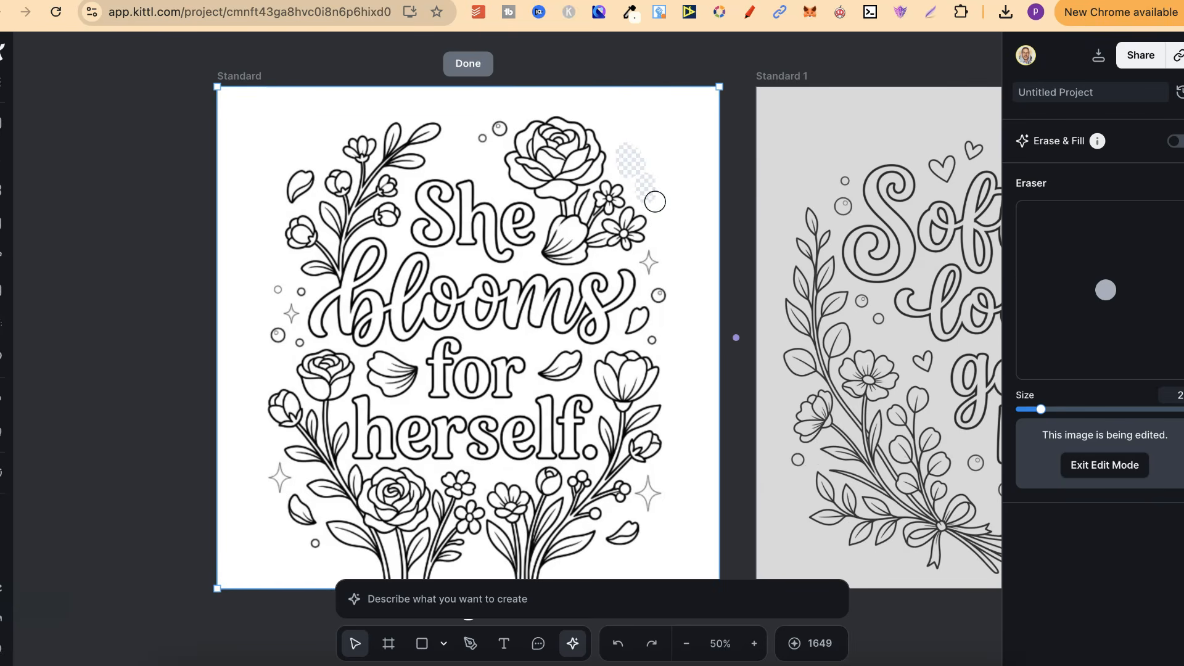
click(473, 63)
Step: Shift the "She blooms for herself." image aside, try the artboard's opacity at 100%, lower it again and move the image back
drag(278, 154, 378, 158)
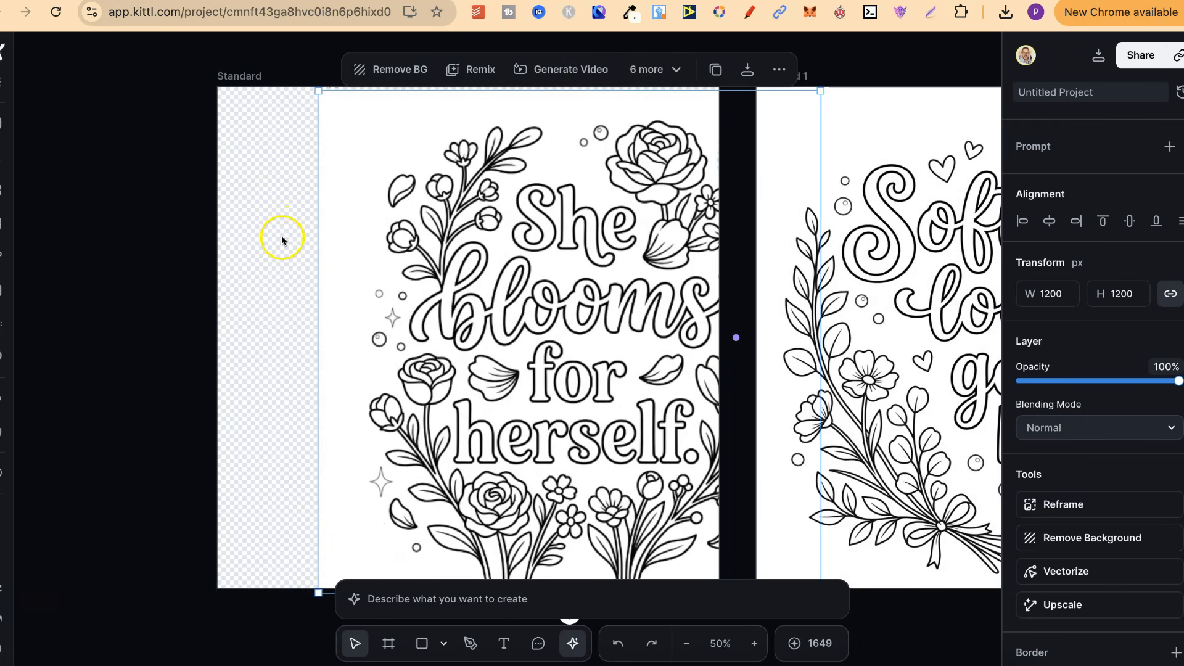
click(243, 75)
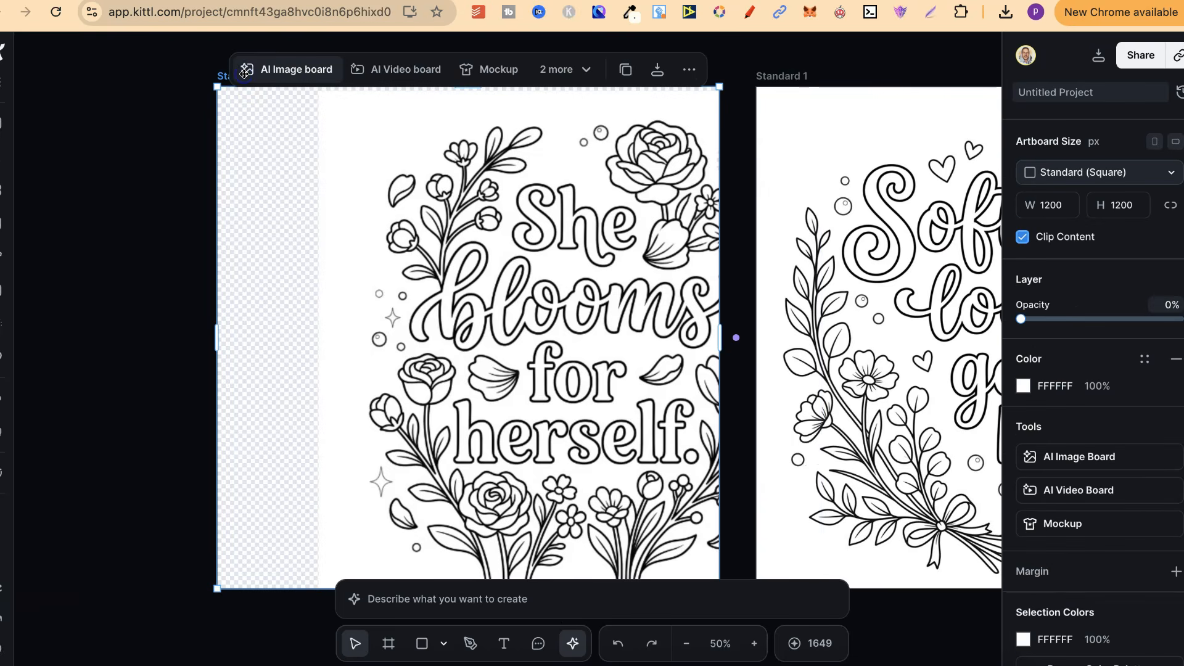
drag(1024, 317, 1178, 319)
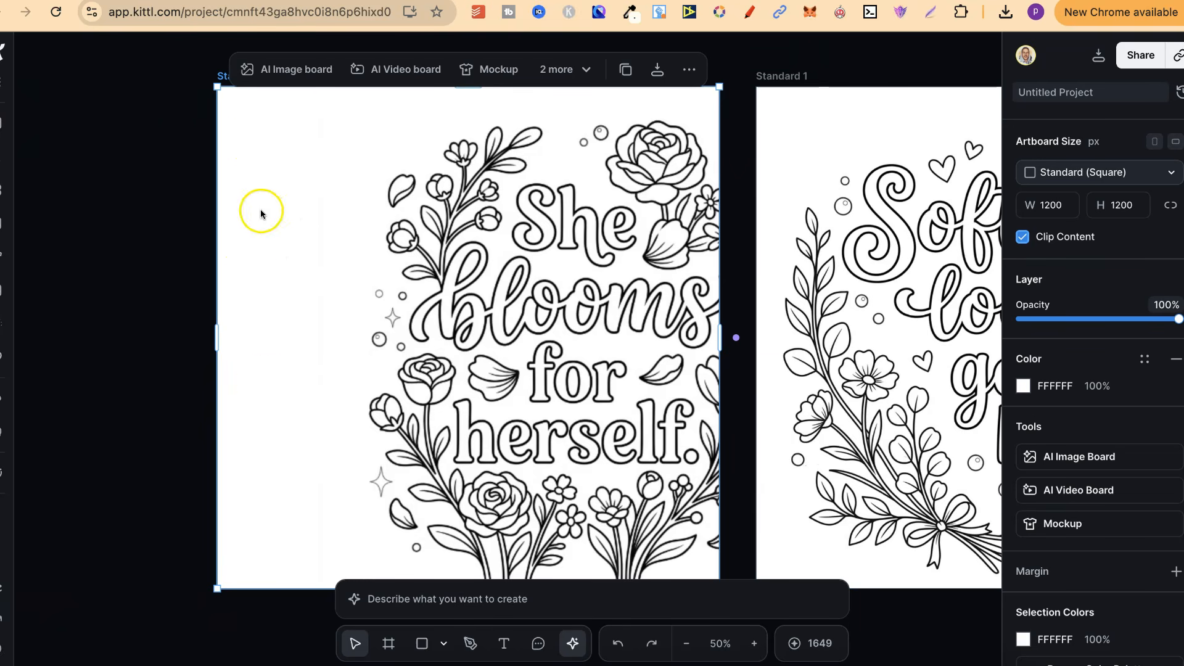
drag(1175, 318, 1051, 316)
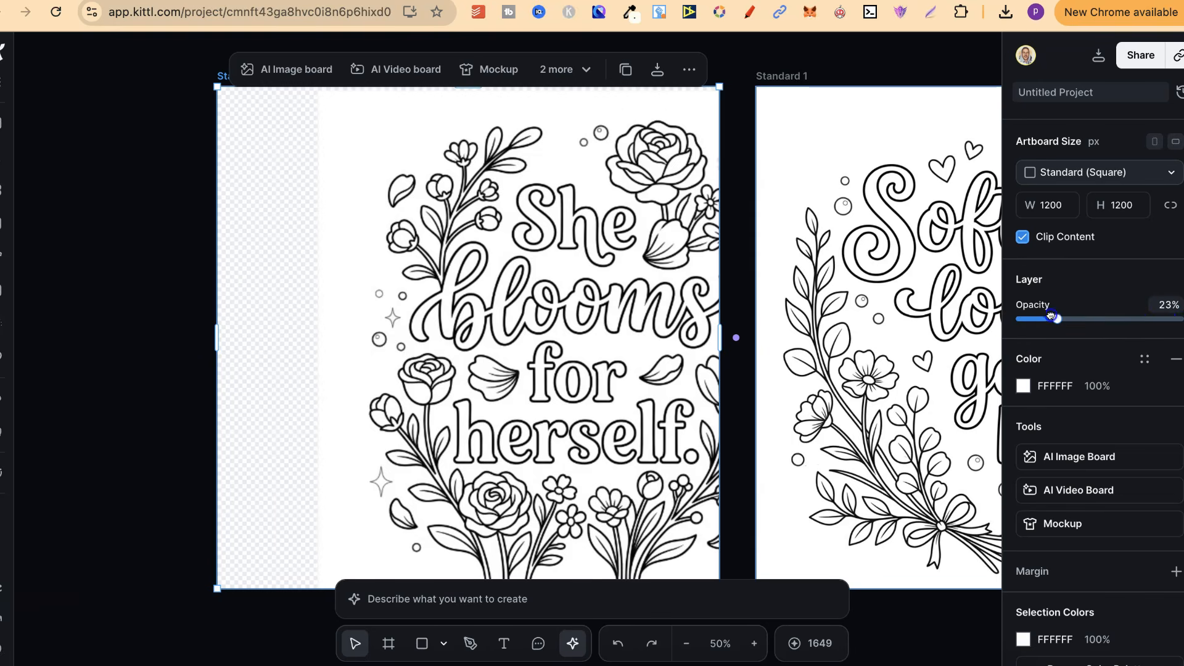
click(500, 211)
drag(499, 212, 399, 206)
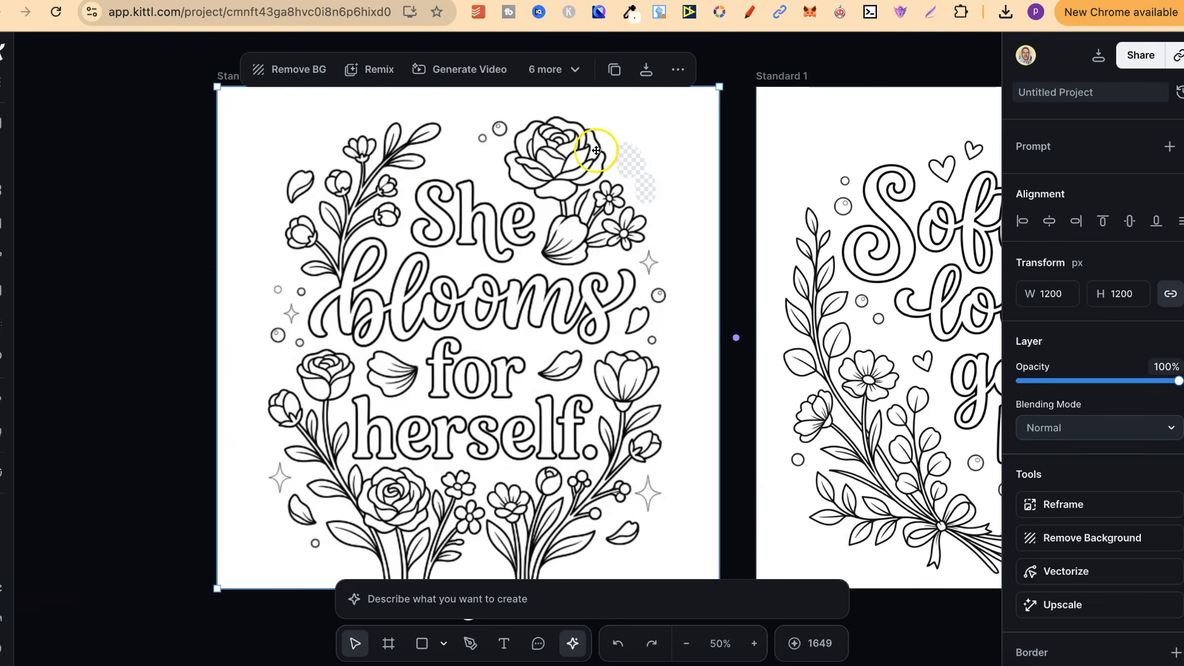
Step: Erase the remaining faint sparkles and the small faint circle around the outer edges of the "She blooms for herself." image
click(550, 69)
click(564, 194)
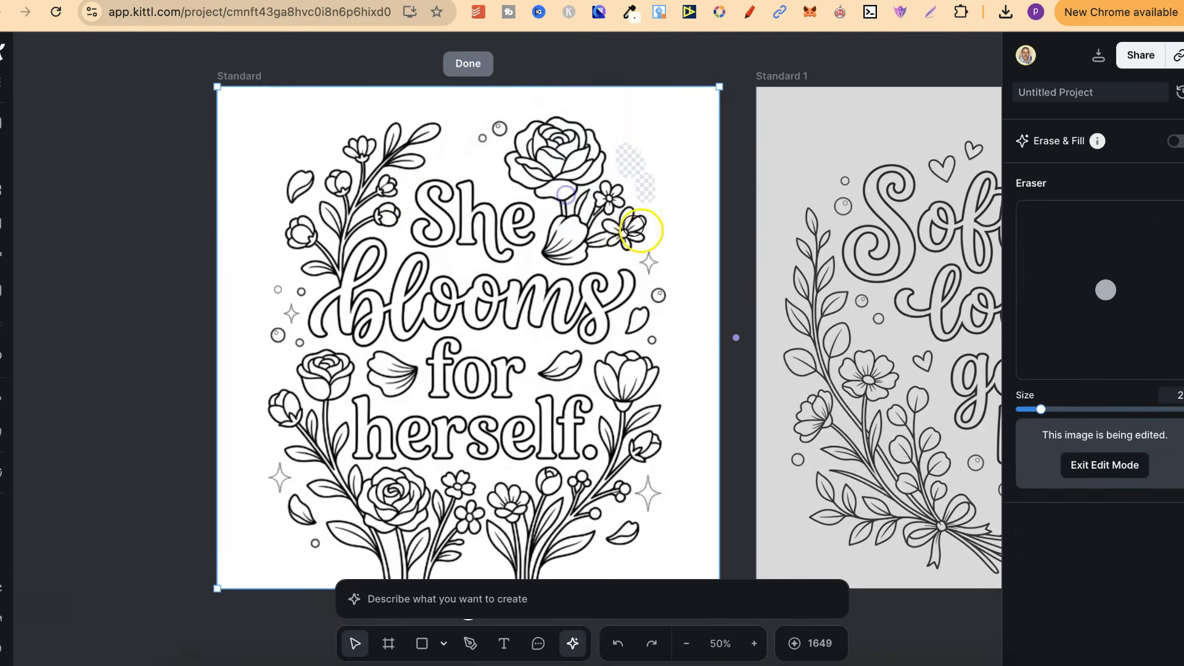
drag(653, 261, 651, 258)
drag(650, 489, 647, 482)
mouse_move(276, 484)
mouse_down()
mouse_move(272, 470)
mouse_move(288, 481)
mouse_up()
drag(290, 312, 292, 310)
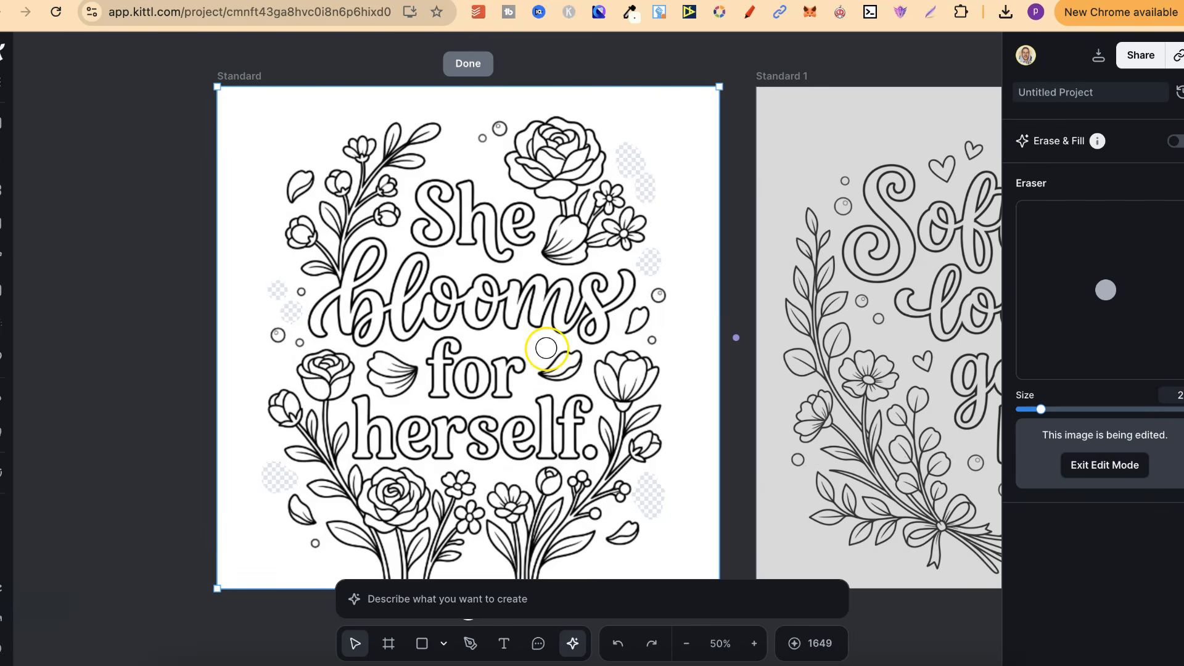
click(467, 61)
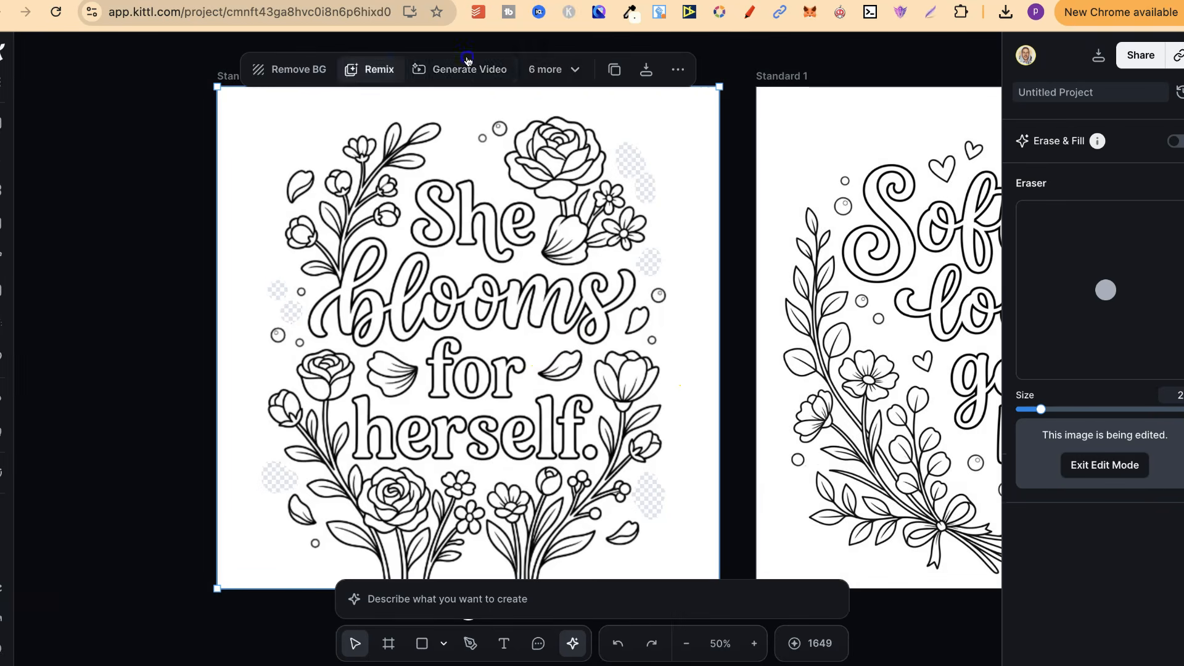
Step: Vectorize the cleaned "She blooms for herself." image with 1 color and deselect it
click(539, 72)
click(592, 111)
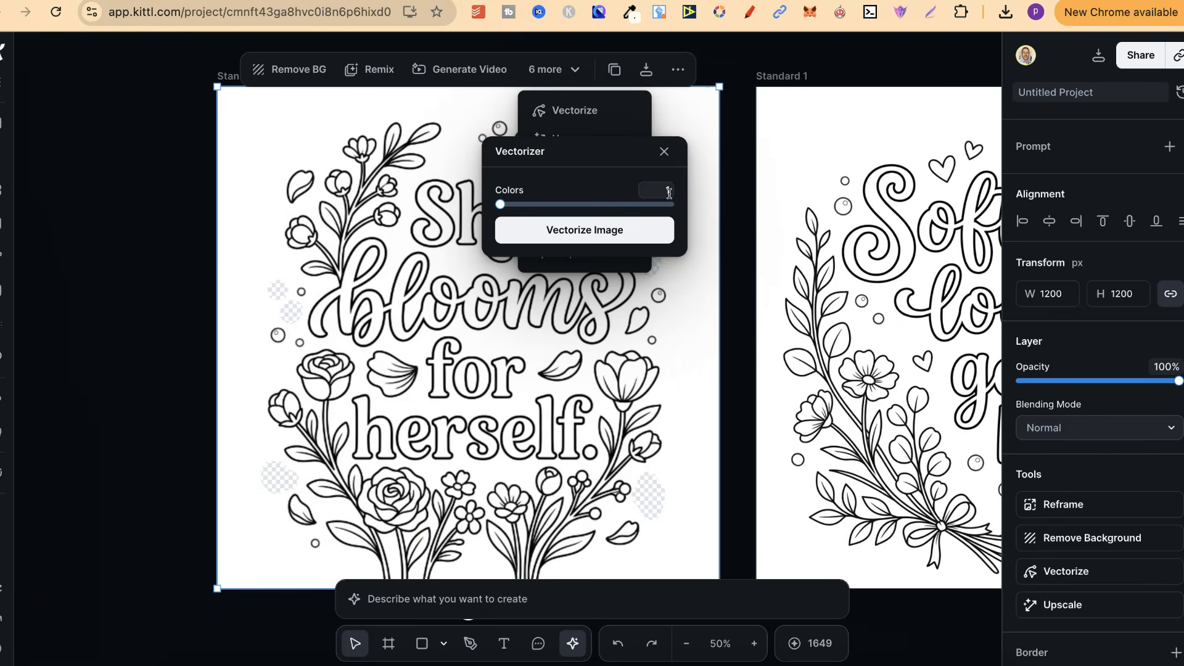
click(601, 243)
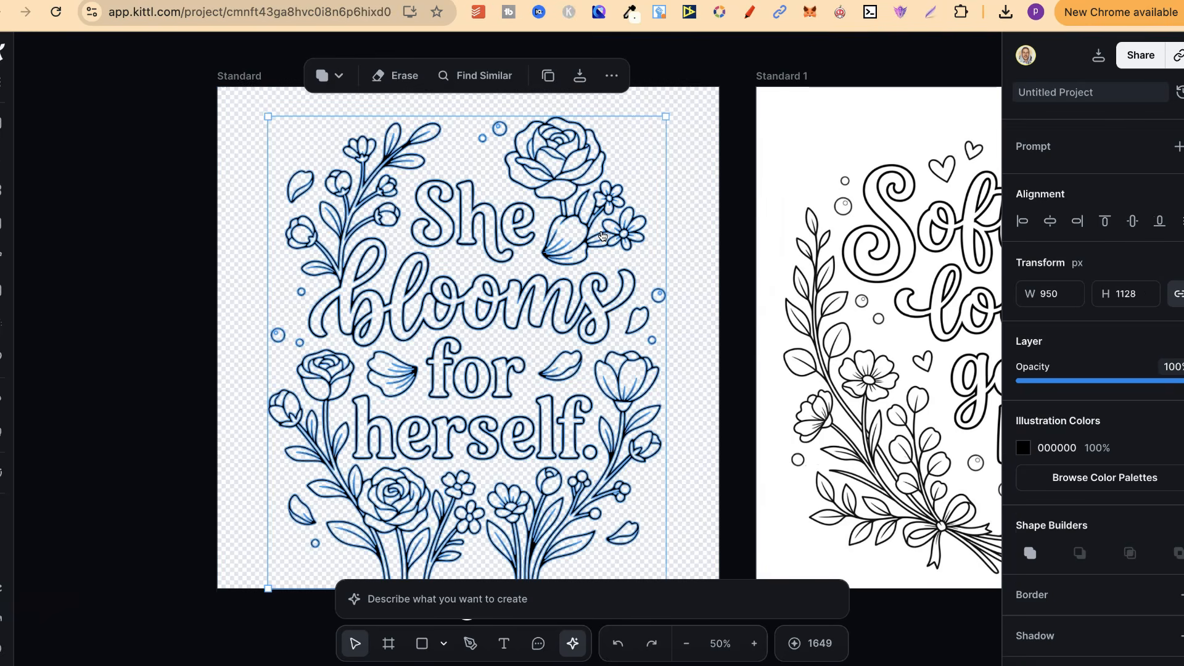
click(148, 340)
Step: Vectorize the "Softness looks good here." image on the neighboring artboard
scroll(541, 333, down, 2)
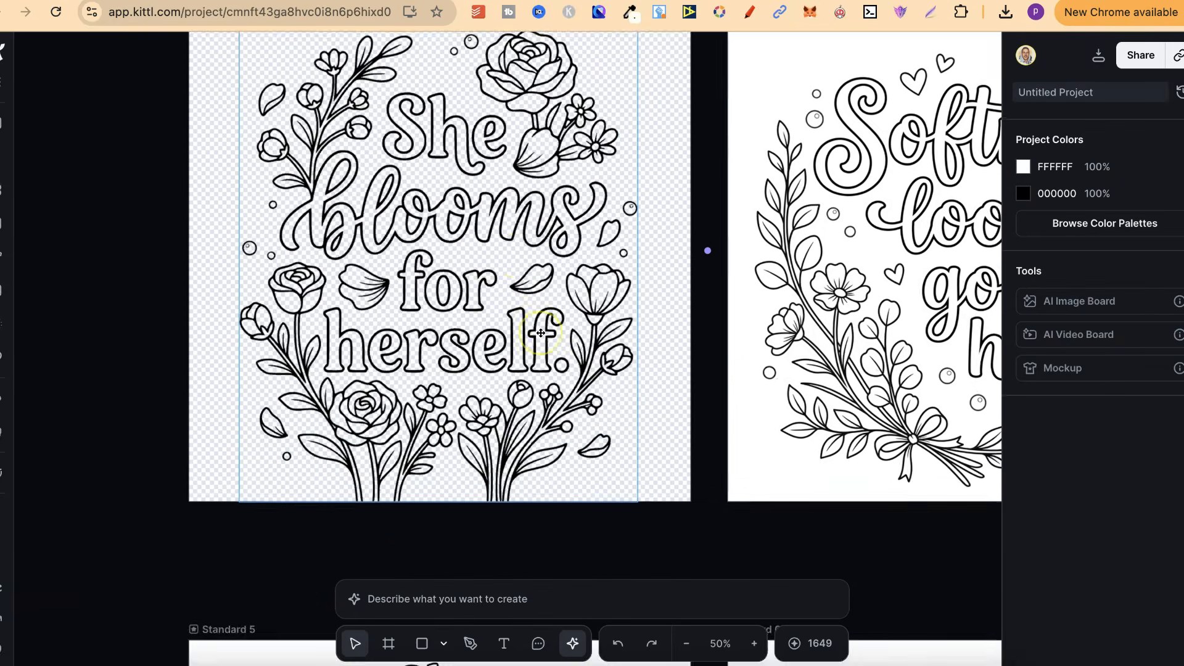
scroll(541, 333, up, 1)
scroll(541, 334, right, 1)
scroll(541, 333, right, 6)
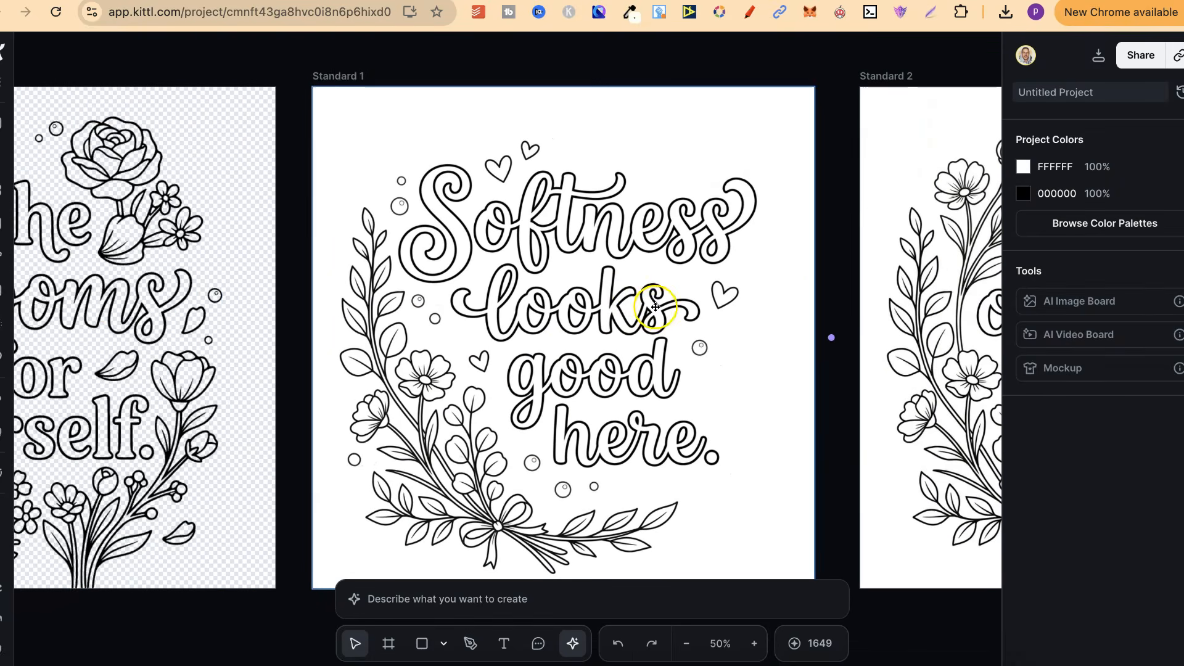
click(663, 168)
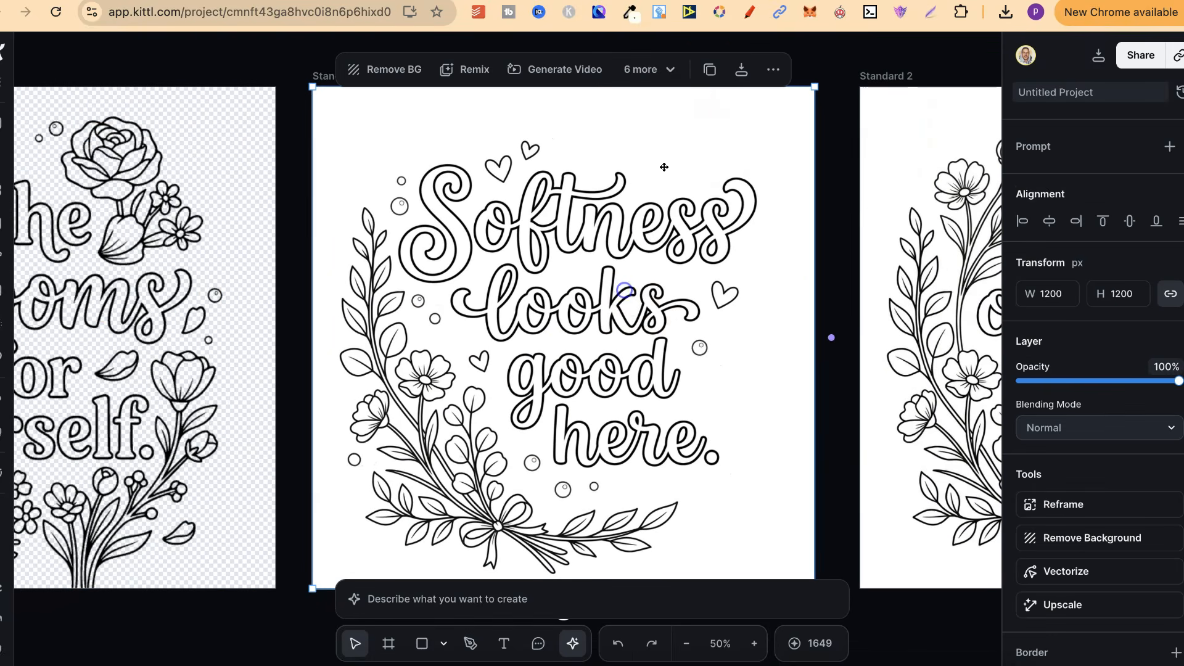
click(654, 69)
click(663, 110)
click(711, 231)
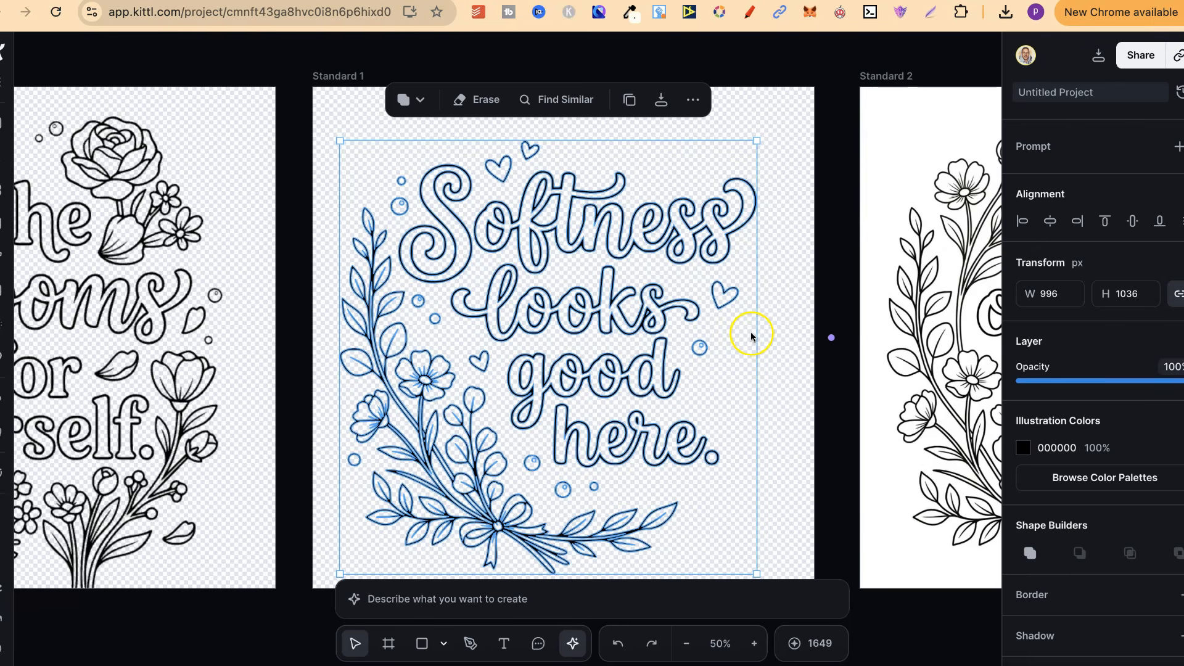
Step: Center the vectorized "Softness looks good here." artwork horizontally and vertically on its artboard
click(1050, 220)
click(1134, 222)
Step: Vectorize the "She outgrew smaless." image with 1 color and center it horizontally and vertically on its artboard
scroll(743, 339, right, 10)
click(618, 310)
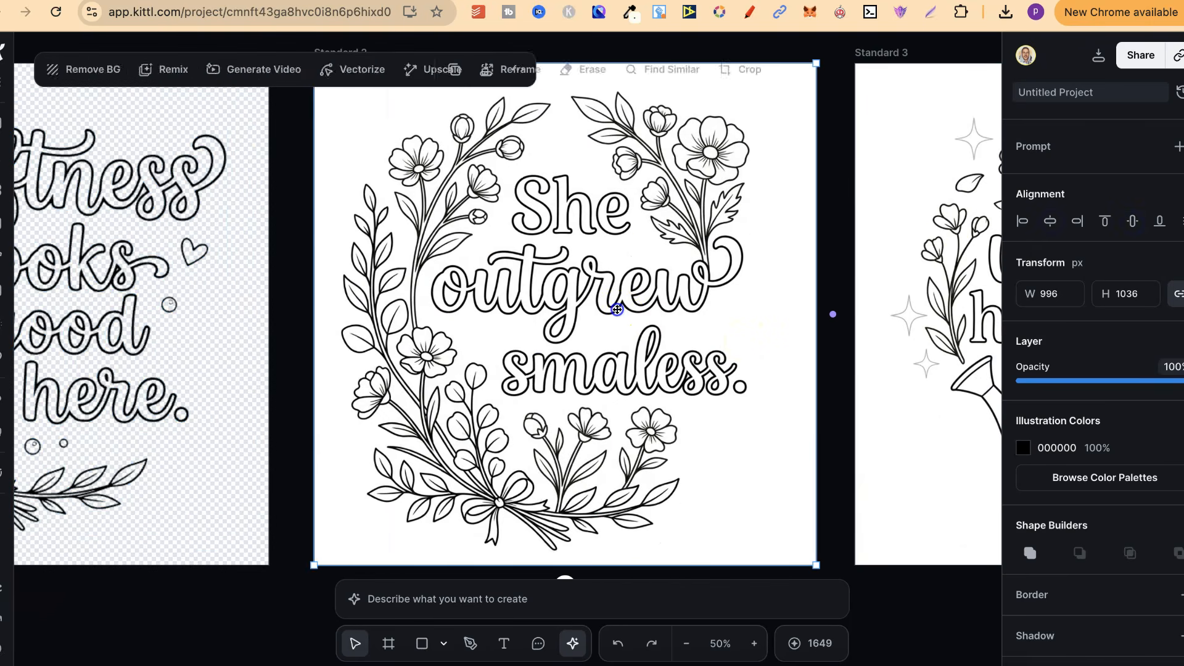
click(669, 69)
click(660, 108)
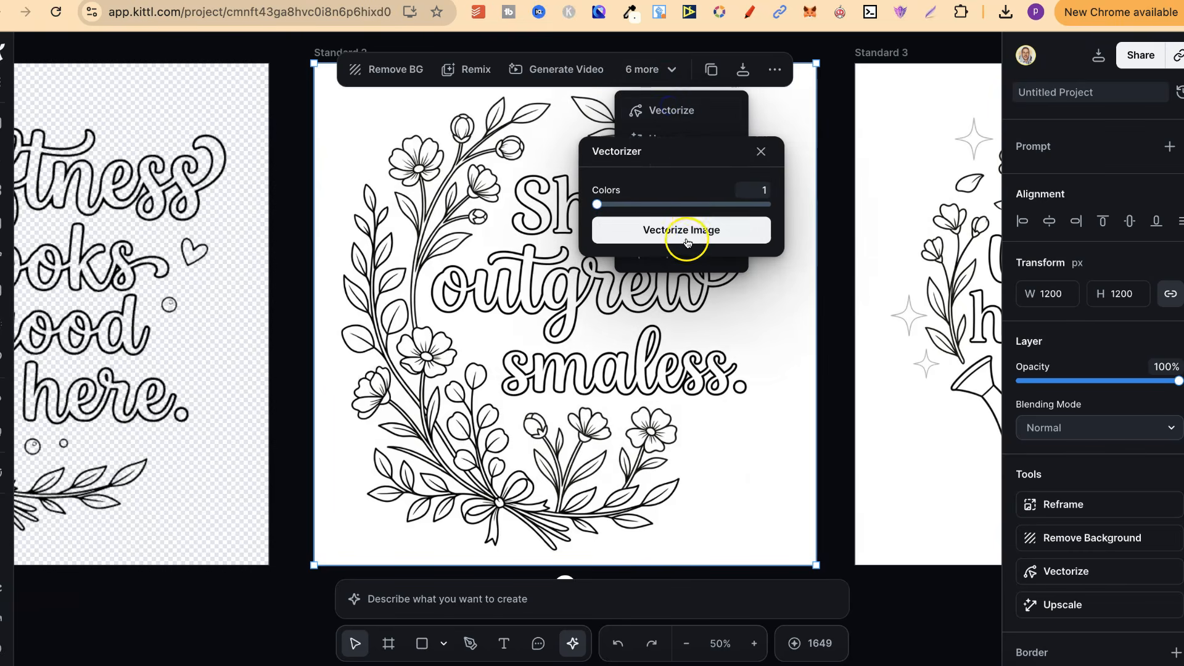
click(687, 240)
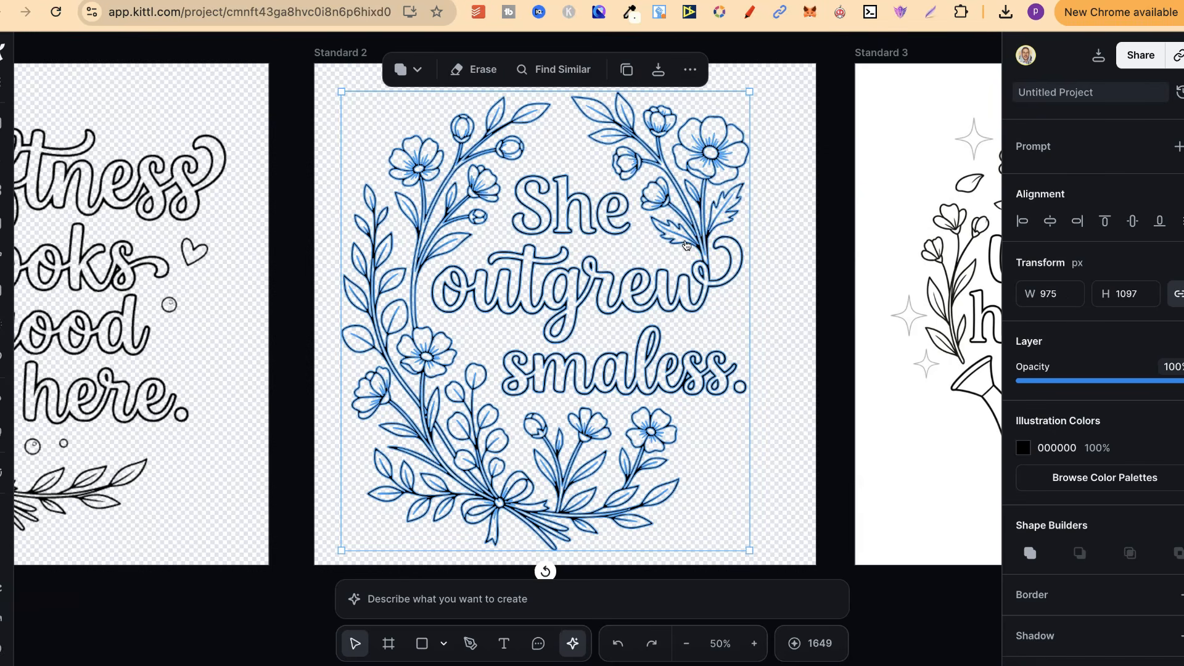
click(1050, 221)
click(1132, 221)
Step: Erase the faint sparkles around the flowers and lettering of the "She waters her worth." image
scroll(919, 262, right, 10)
click(798, 264)
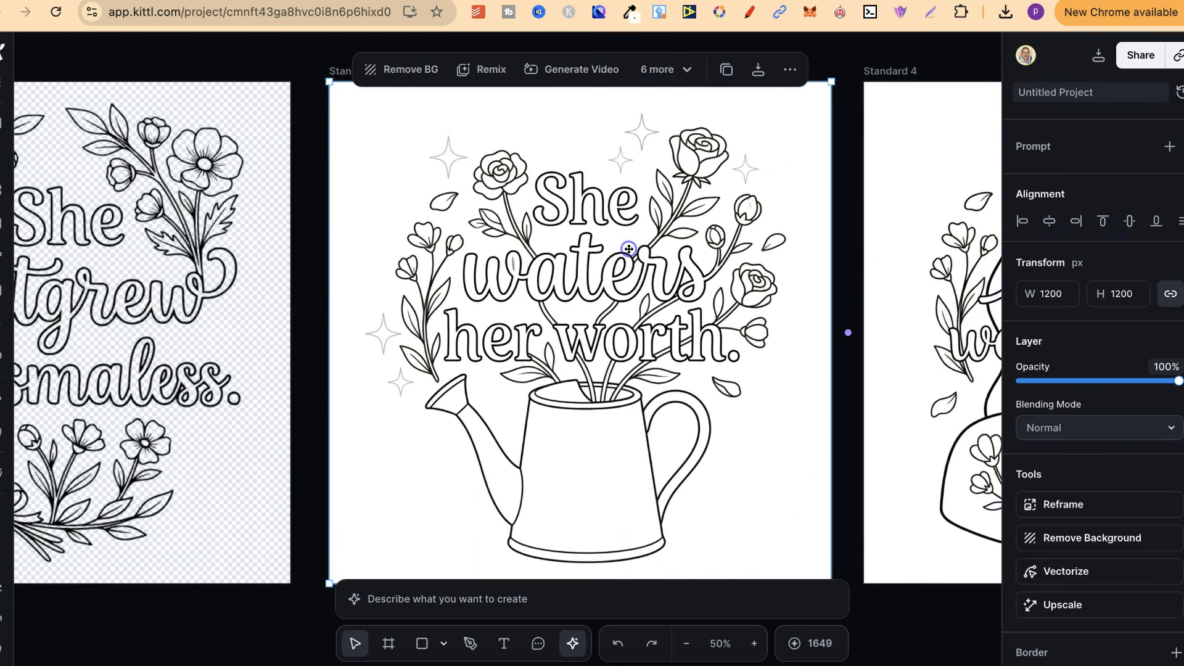
click(669, 74)
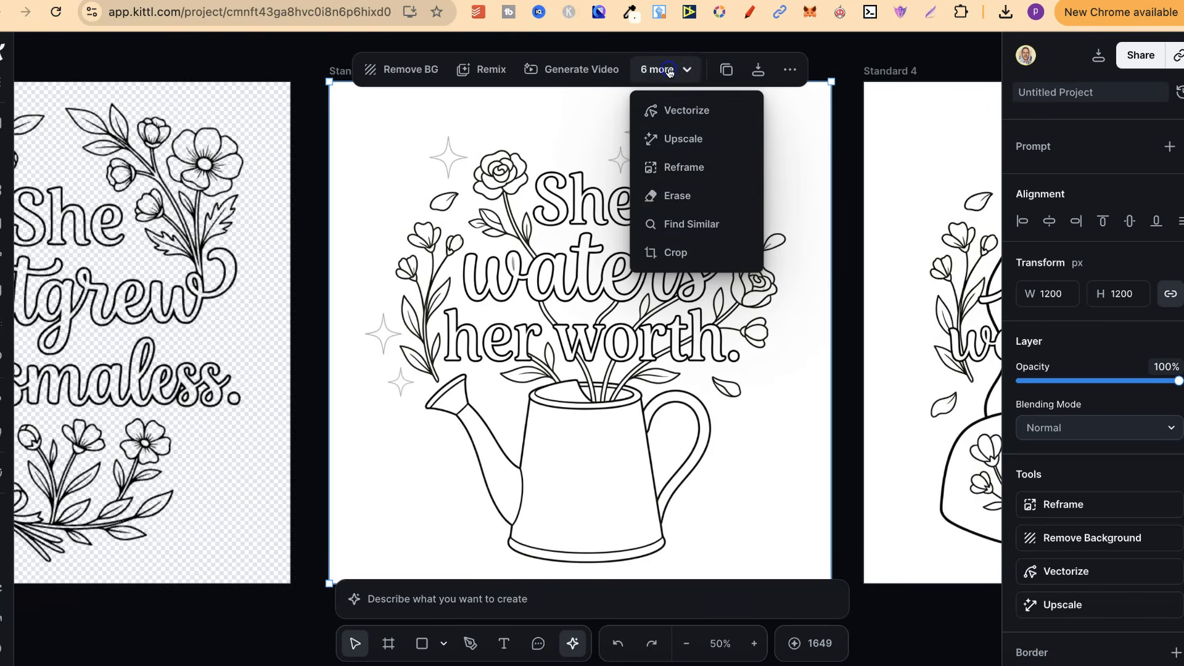
click(659, 195)
mouse_move(443, 151)
mouse_down()
mouse_move(447, 165)
mouse_move(447, 143)
mouse_up()
mouse_move(608, 143)
mouse_down()
mouse_move(616, 168)
mouse_move(617, 152)
mouse_move(642, 147)
mouse_move(629, 138)
mouse_move(654, 132)
mouse_up()
drag(748, 166, 752, 164)
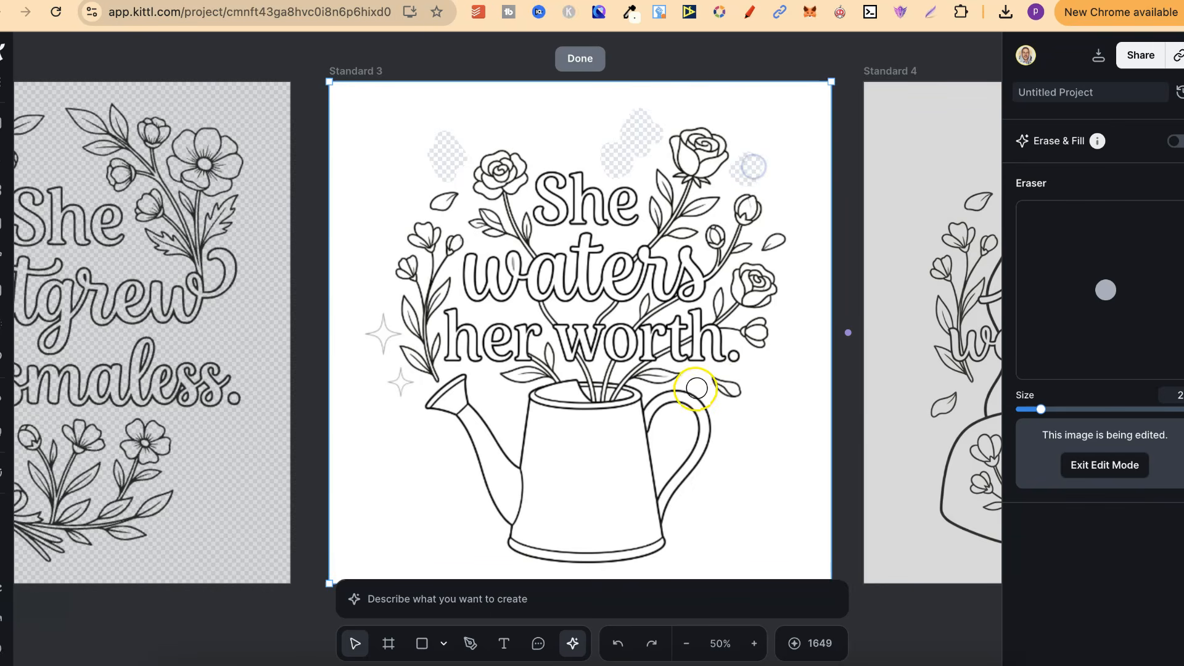
mouse_move(418, 387)
mouse_down()
mouse_move(406, 398)
mouse_move(380, 343)
mouse_move(389, 333)
mouse_up()
click(591, 57)
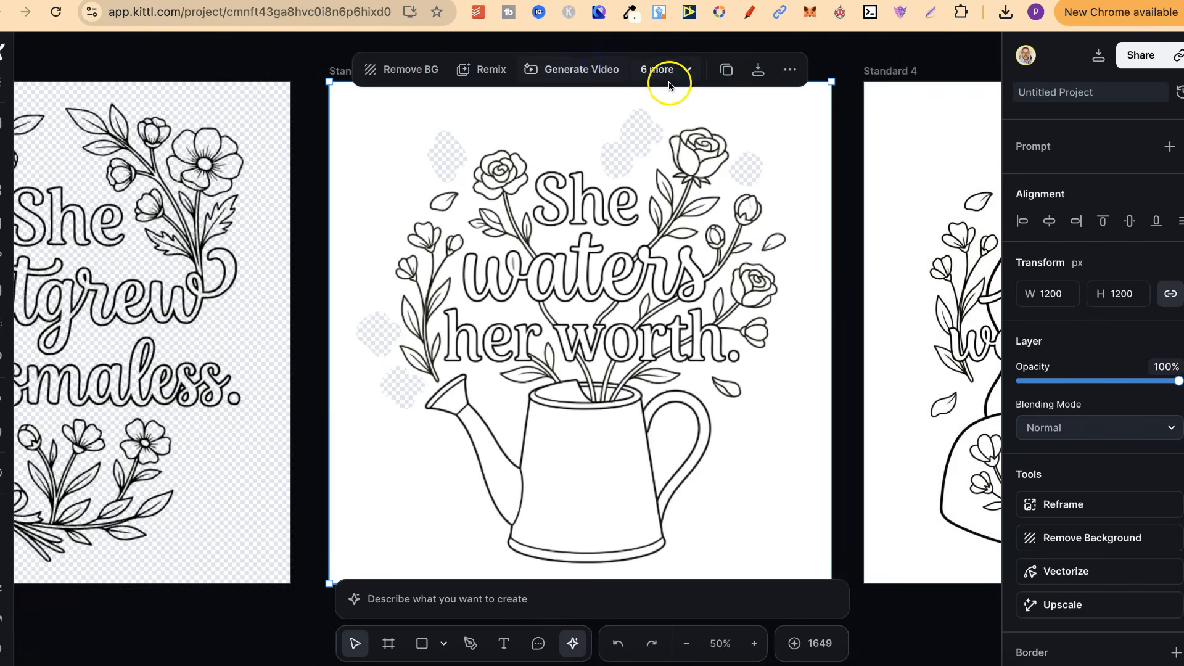
Step: Vectorize the cleaned "She waters her worth." image with 1 color and center it horizontally and vertically on its artboard
click(669, 71)
click(683, 110)
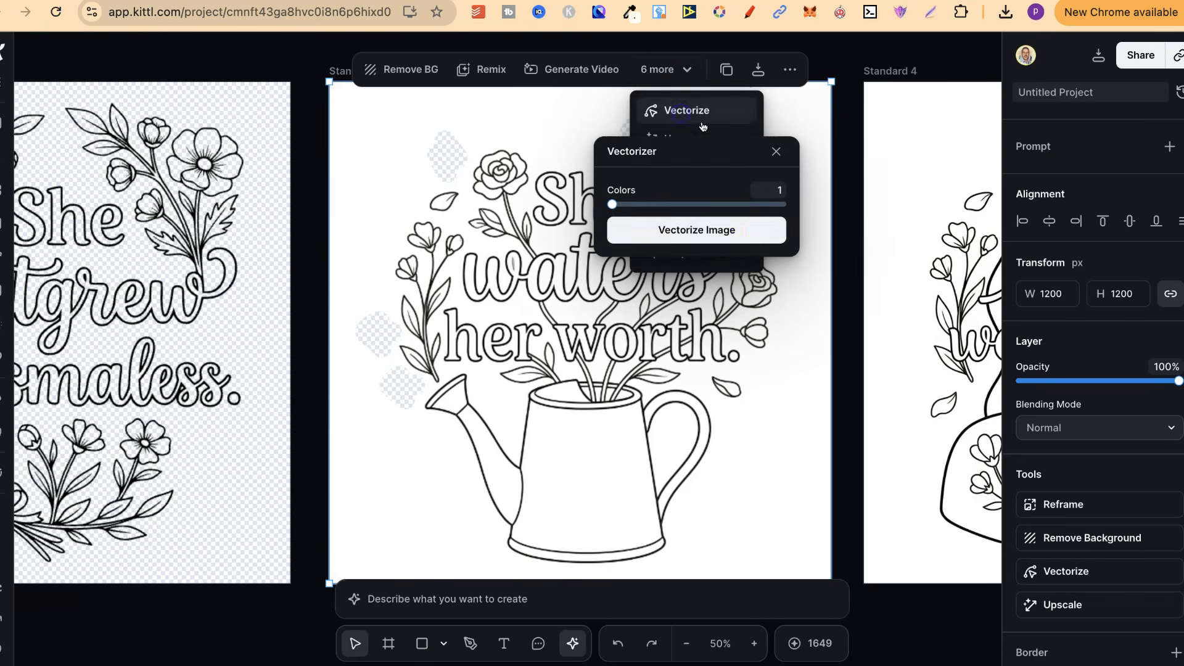
click(723, 233)
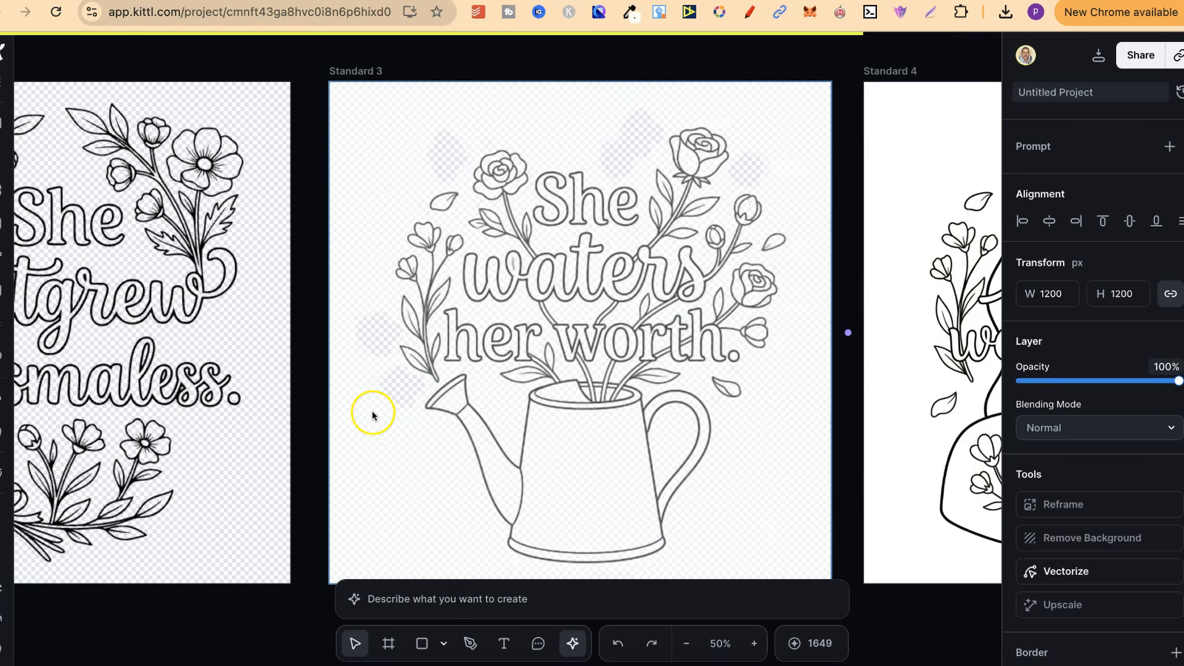
scroll(904, 312, right, 5)
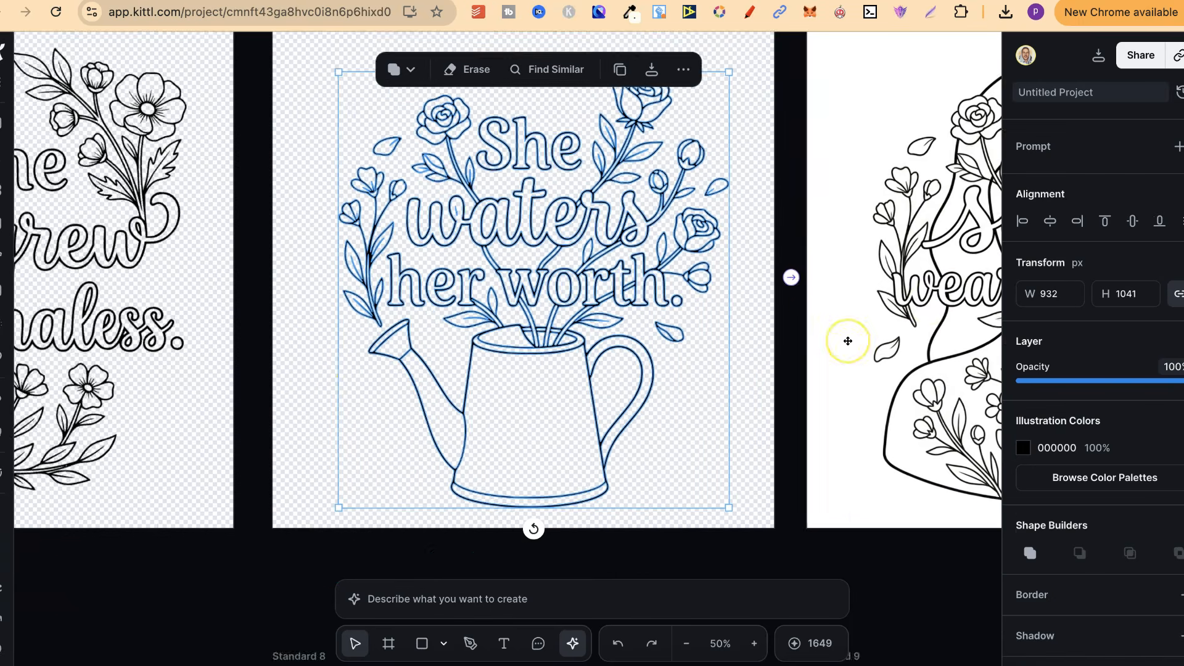
click(1058, 227)
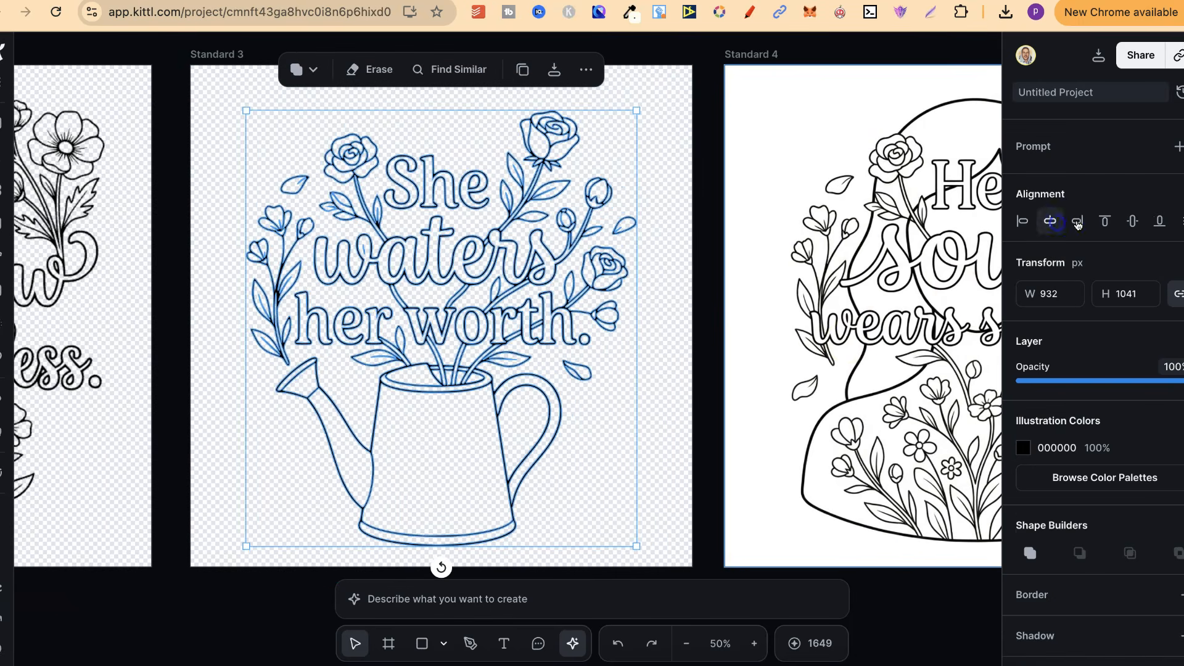
click(1134, 221)
Step: Vectorize the "Her soul wears spring." image with 1 color and center it horizontally and vertically on its artboard
scroll(793, 328, right, 10)
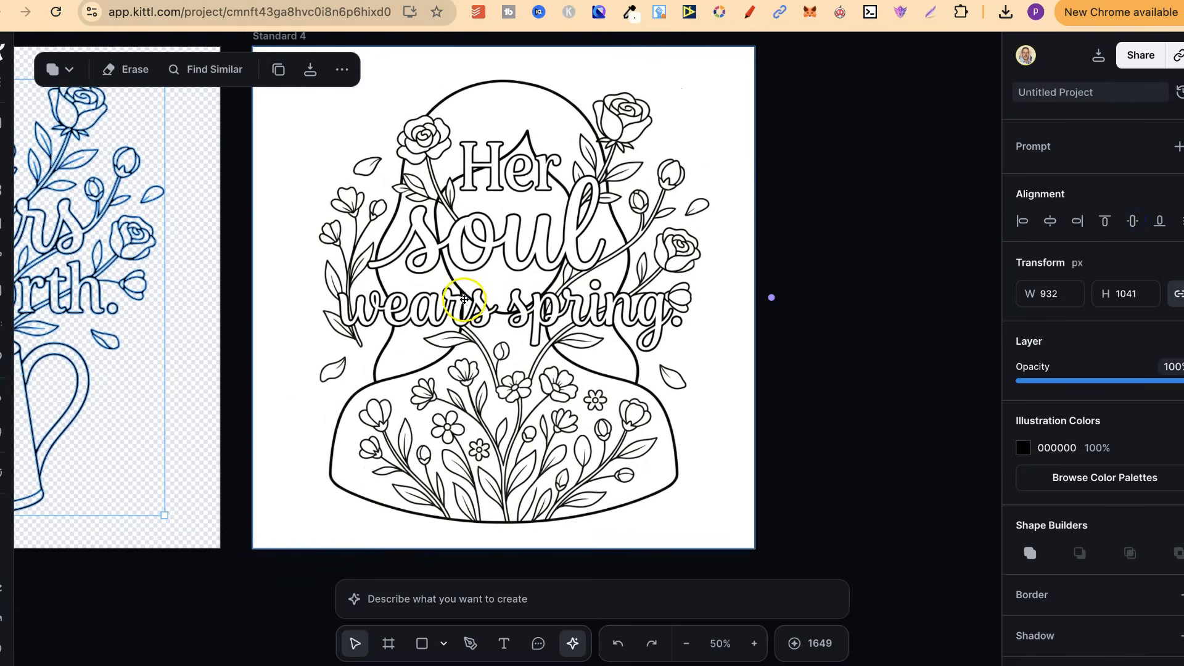
click(464, 299)
scroll(613, 154, up, 5)
scroll(613, 154, left, 4)
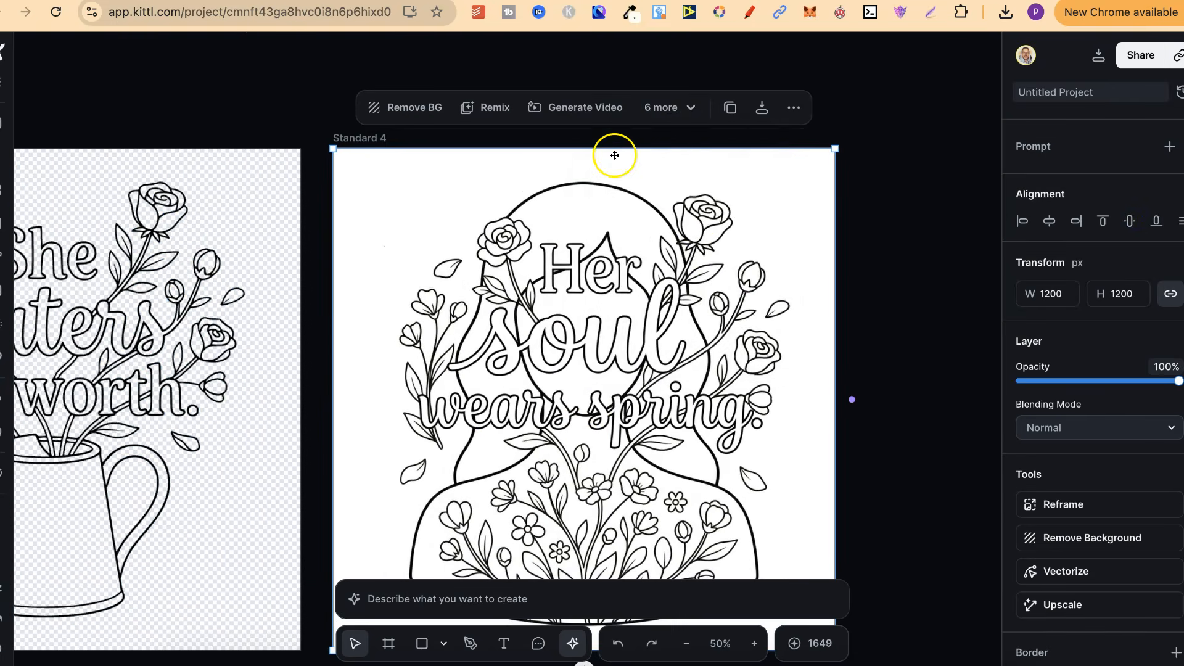
click(667, 107)
click(680, 147)
click(709, 280)
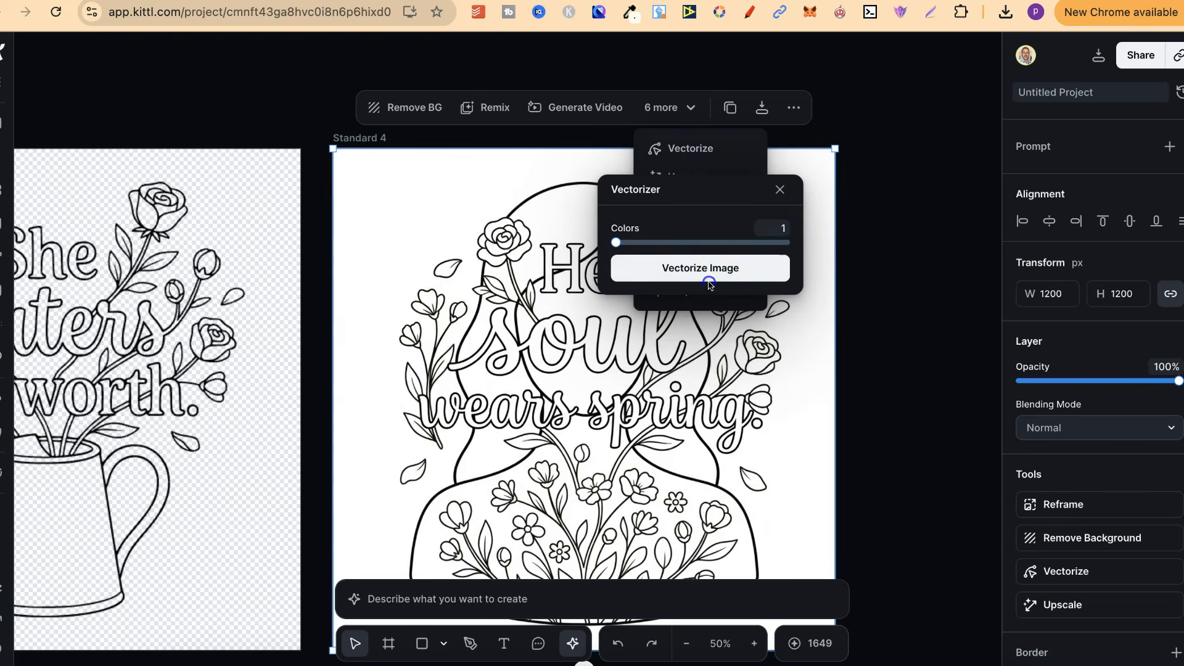
scroll(831, 334, down, 5)
scroll(831, 334, left, 1)
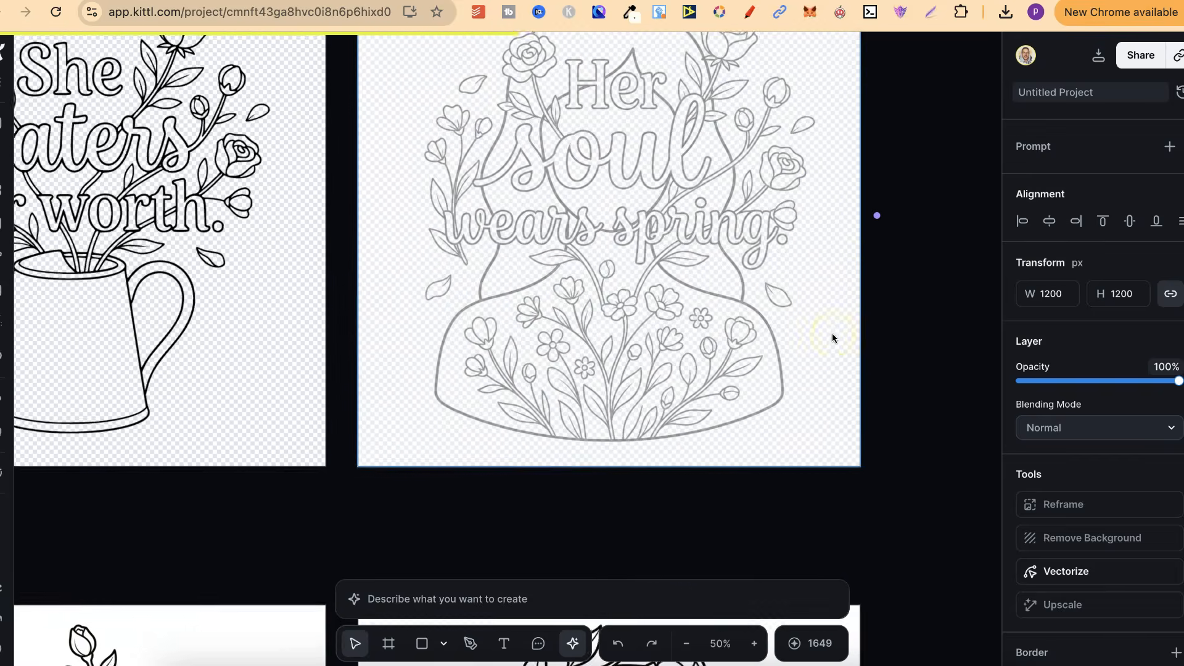
scroll(832, 338, up, 2)
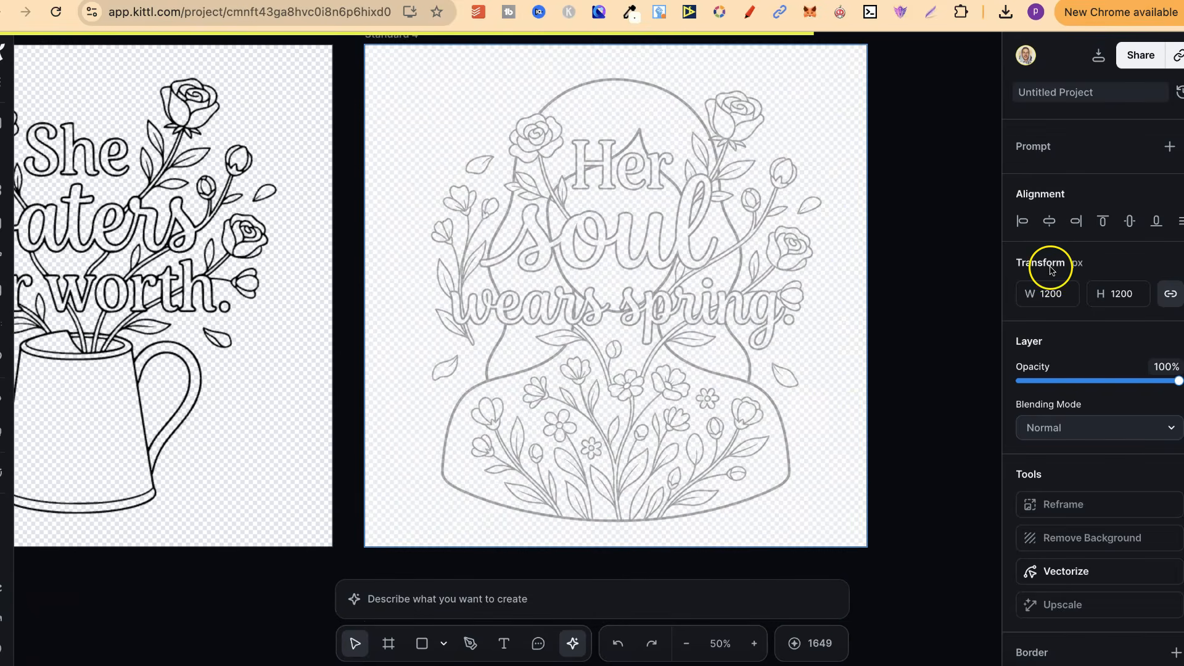
click(1050, 221)
click(1132, 221)
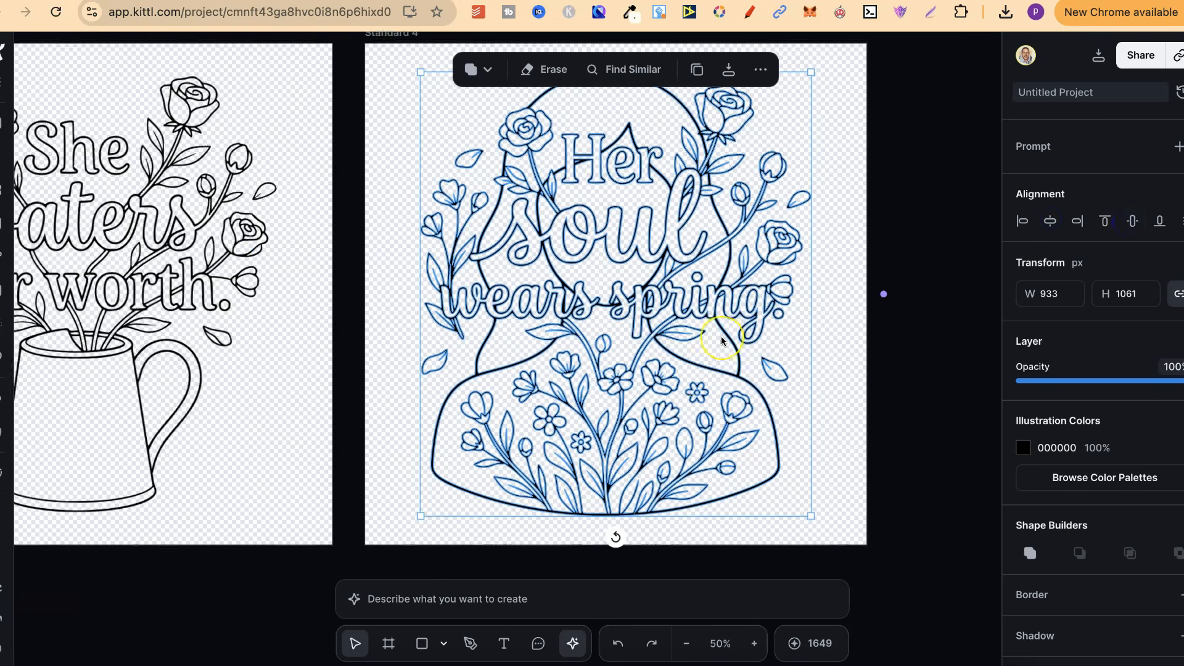
Step: Erase the first, duplicated "She" from the "She She protects her bloom." image in the next row of artboards
scroll(883, 296, down, 10)
scroll(723, 341, left, 15)
scroll(723, 340, down, 4)
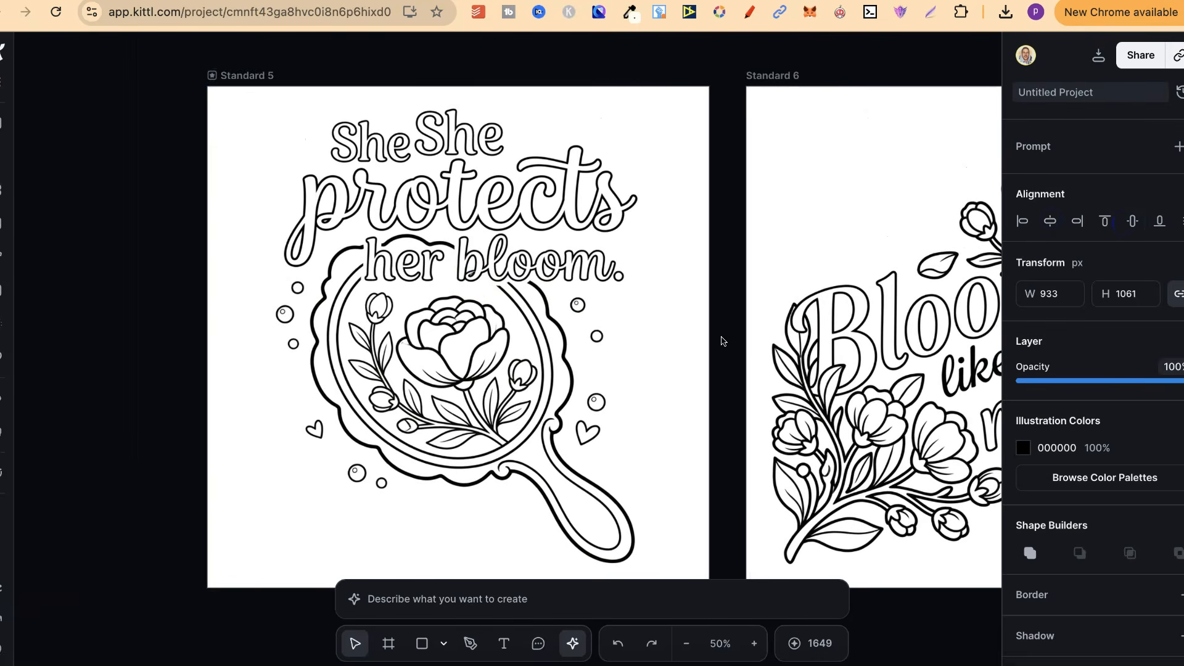
click(475, 271)
click(535, 69)
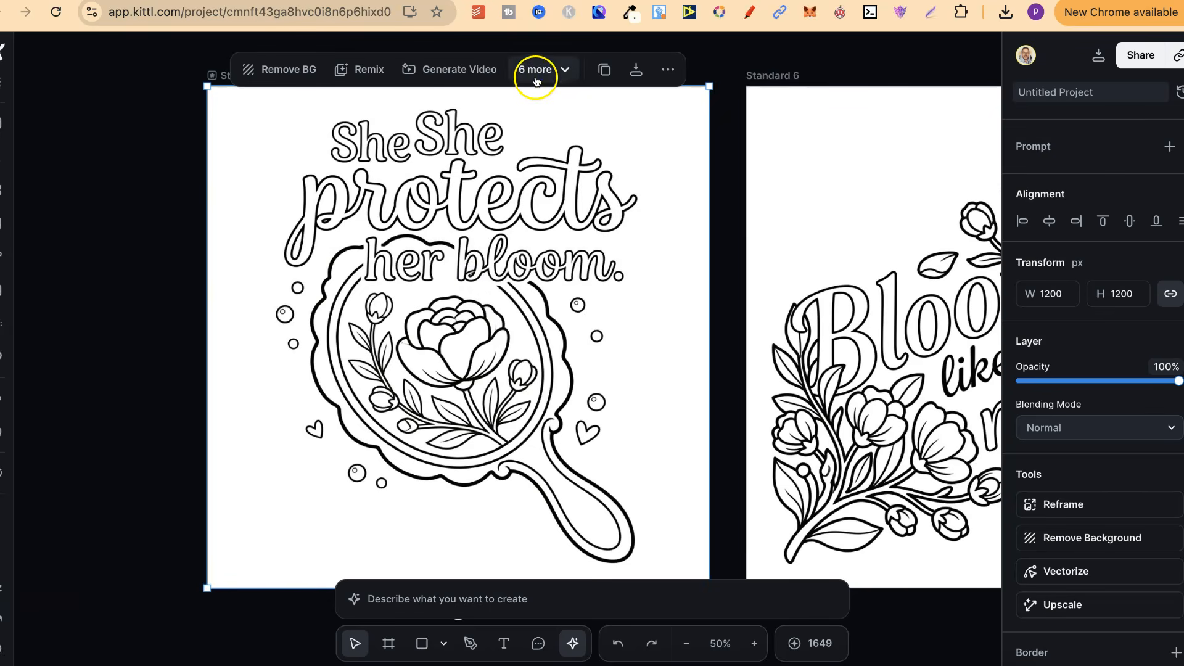
click(552, 194)
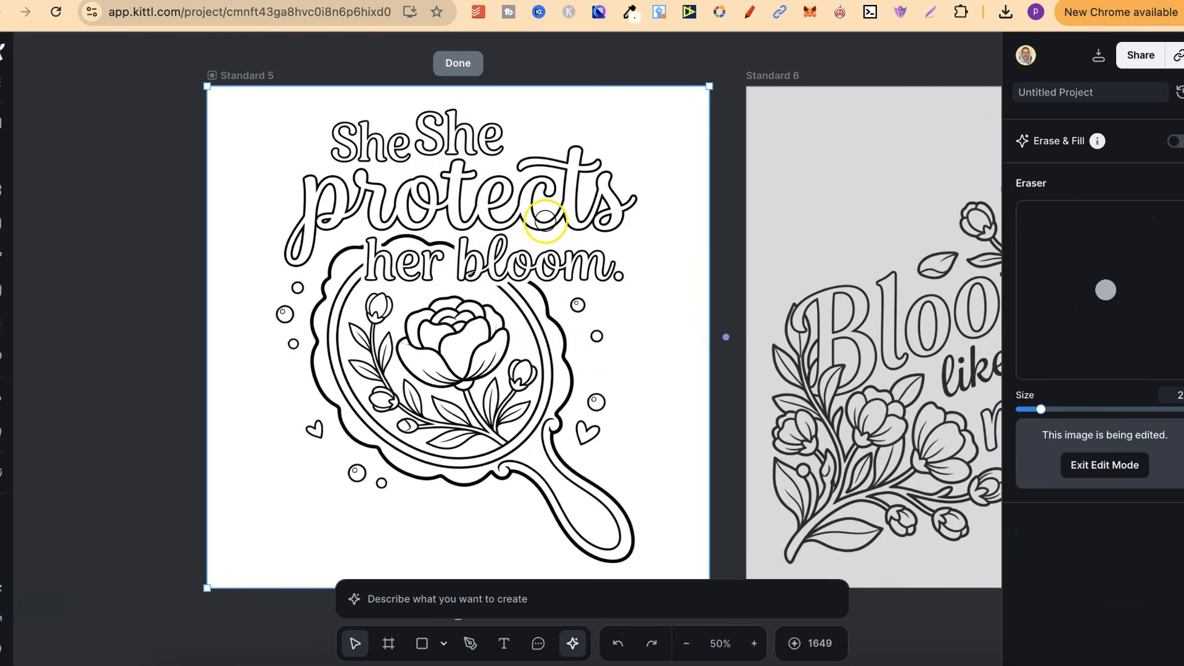
drag(394, 153, 400, 156)
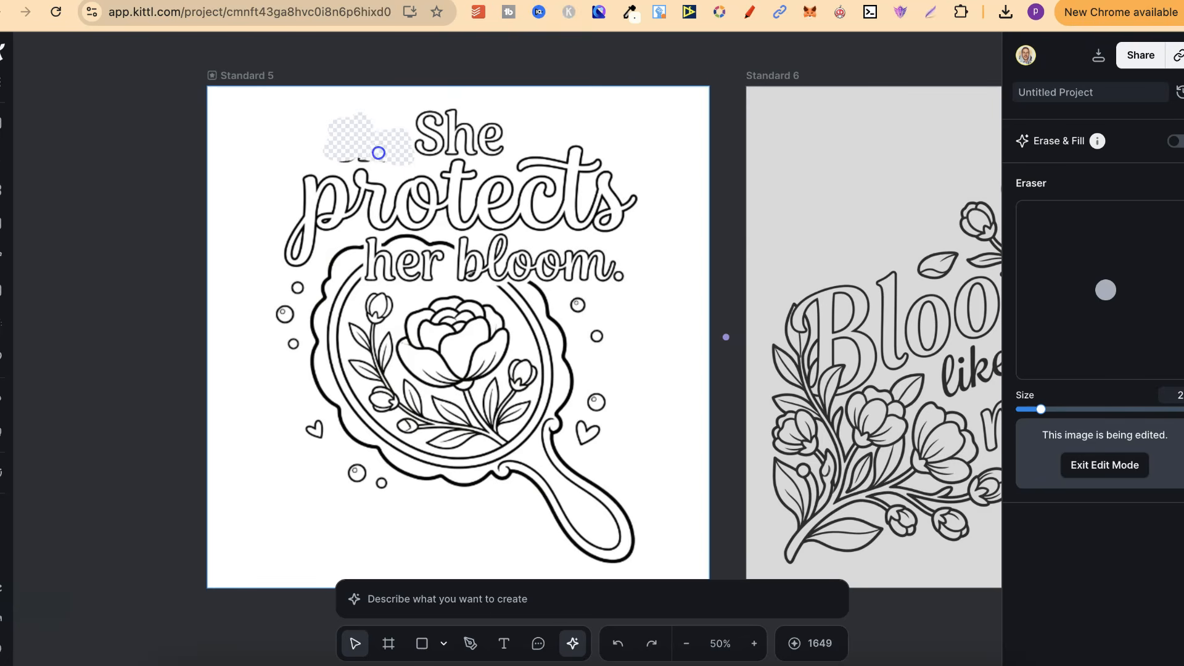
click(458, 60)
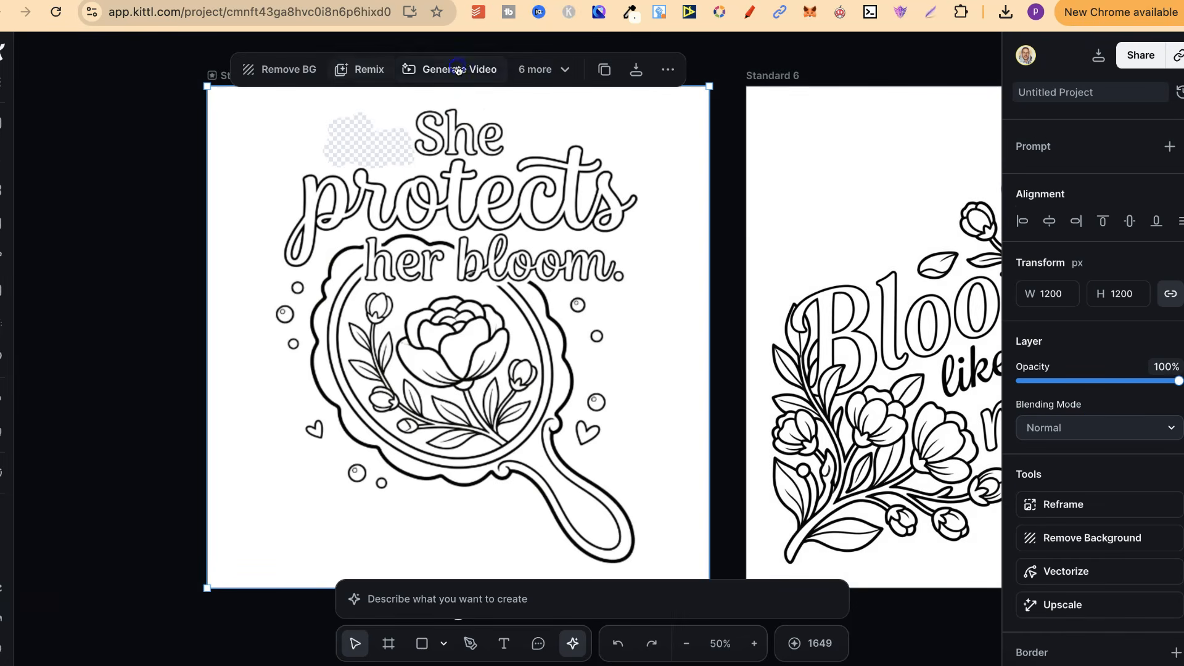
Step: Vectorize the corrected "She protects her bloom." image with 1 color and center it on its artboard
click(543, 71)
click(555, 109)
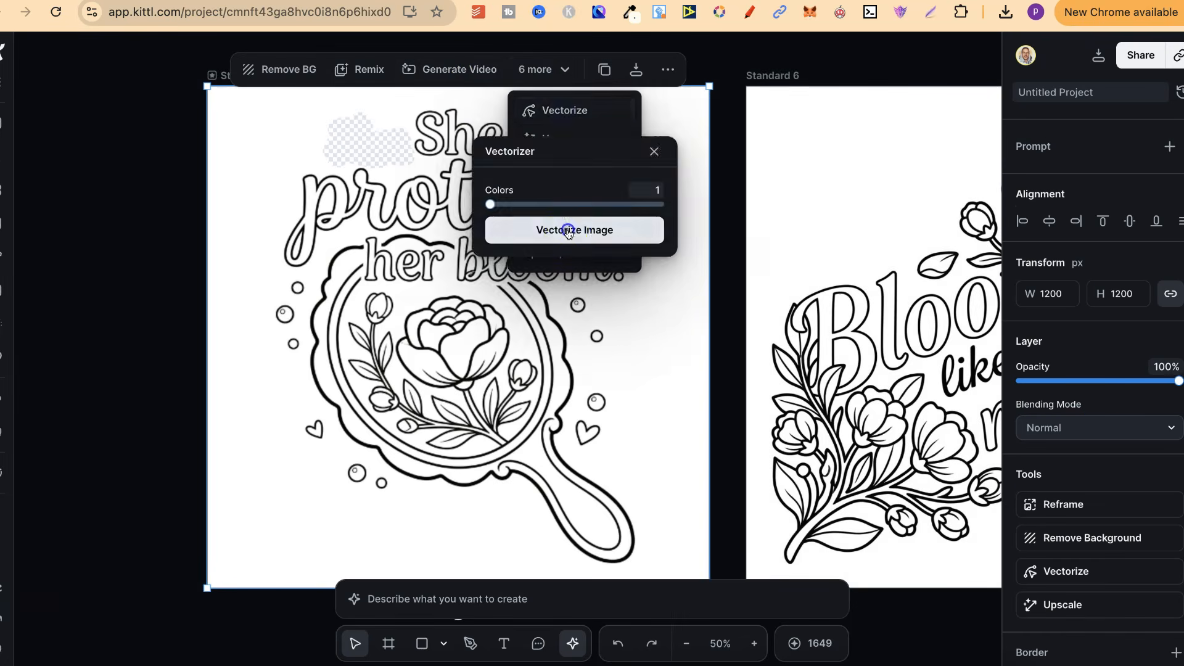
click(568, 233)
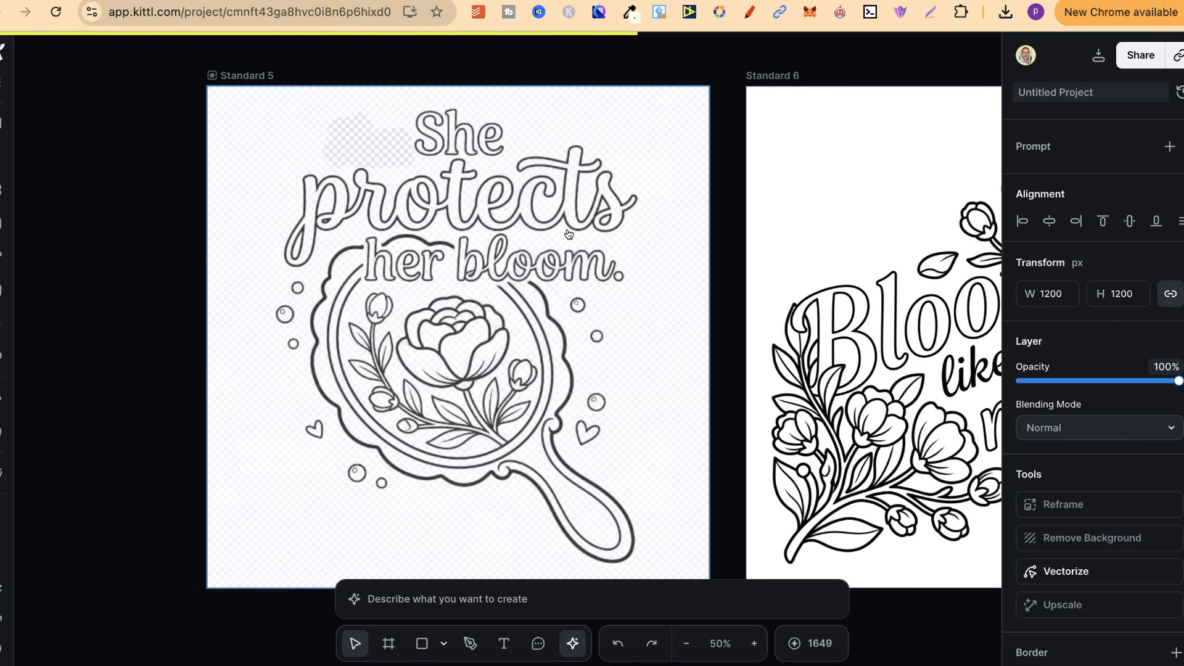
click(1130, 221)
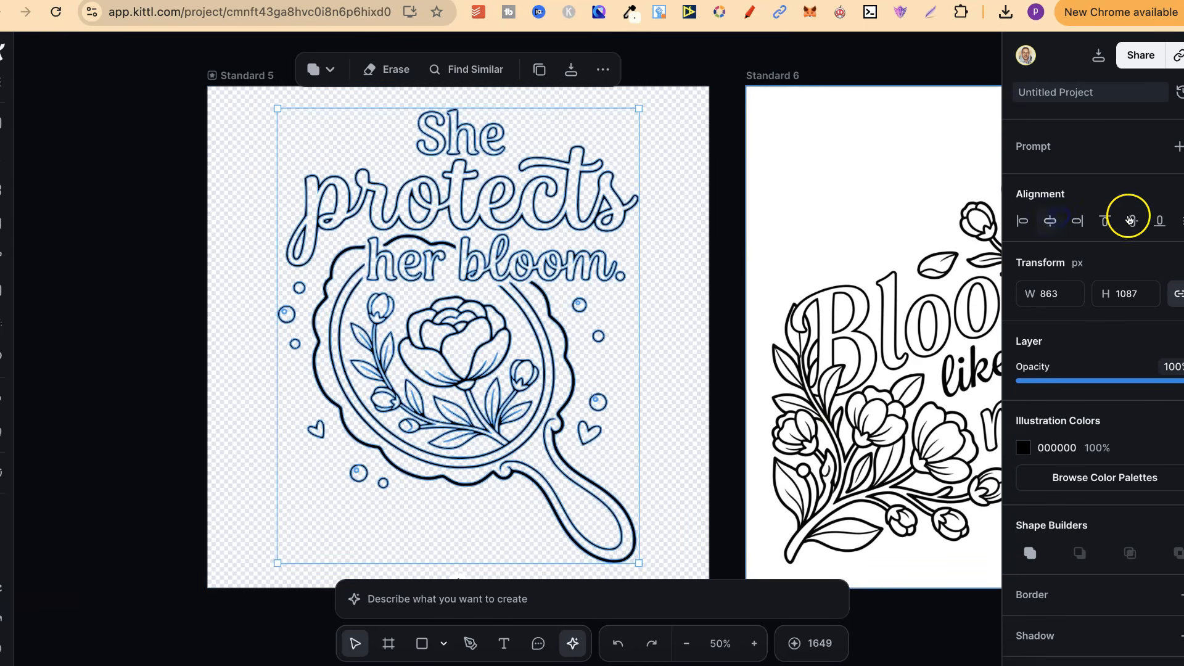
Step: Vectorize the "Bloom like you mean it." image and center the result on its artboard
scroll(783, 338, right, 10)
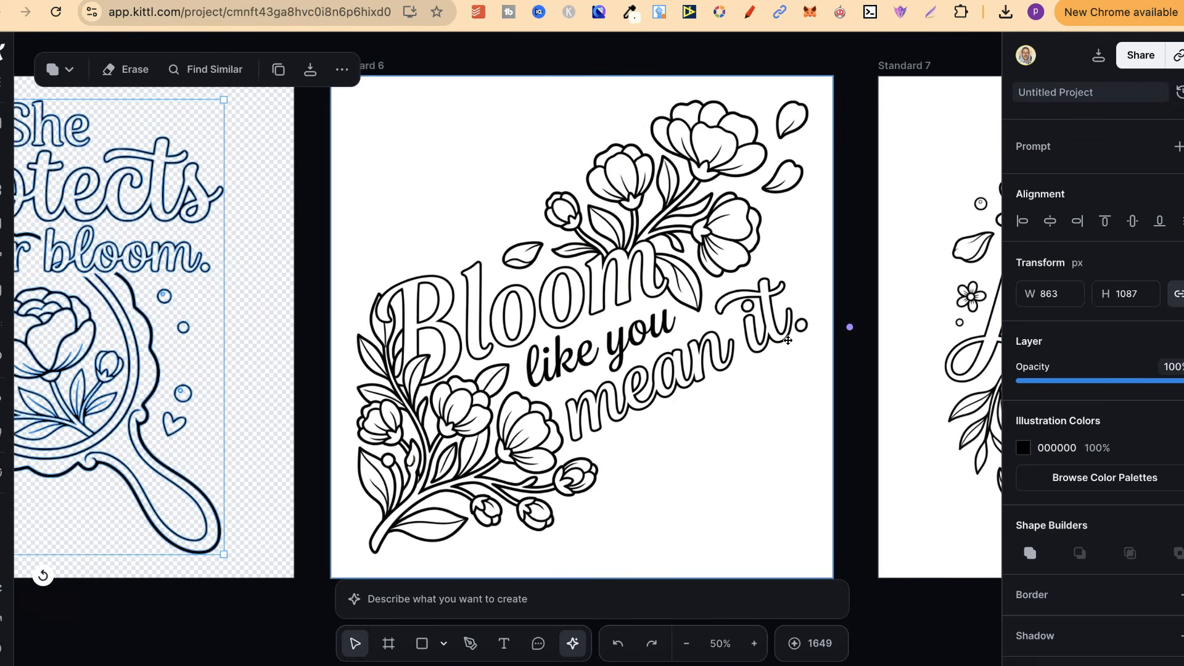
click(579, 291)
click(663, 69)
click(678, 110)
click(693, 239)
scroll(836, 325, right, 20)
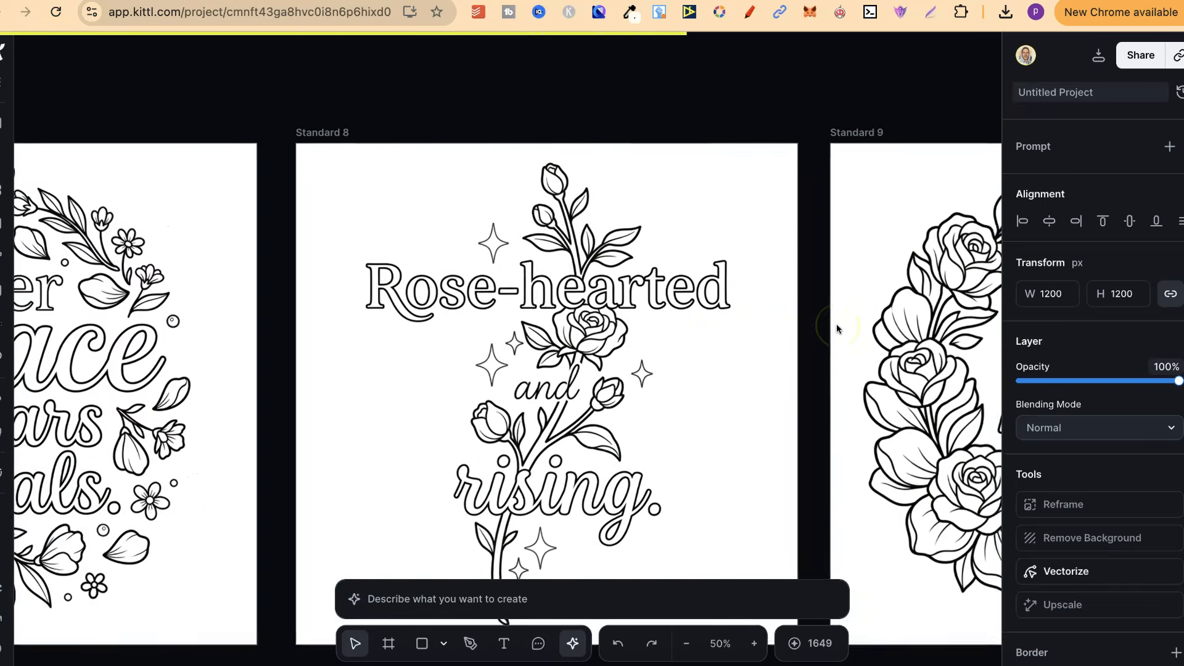
scroll(837, 324, left, 20)
click(1054, 223)
Step: Vectorize the "Her peace wears petals." image with 1 color and center it horizontally and vertically on its artboard
scroll(794, 267, right, 10)
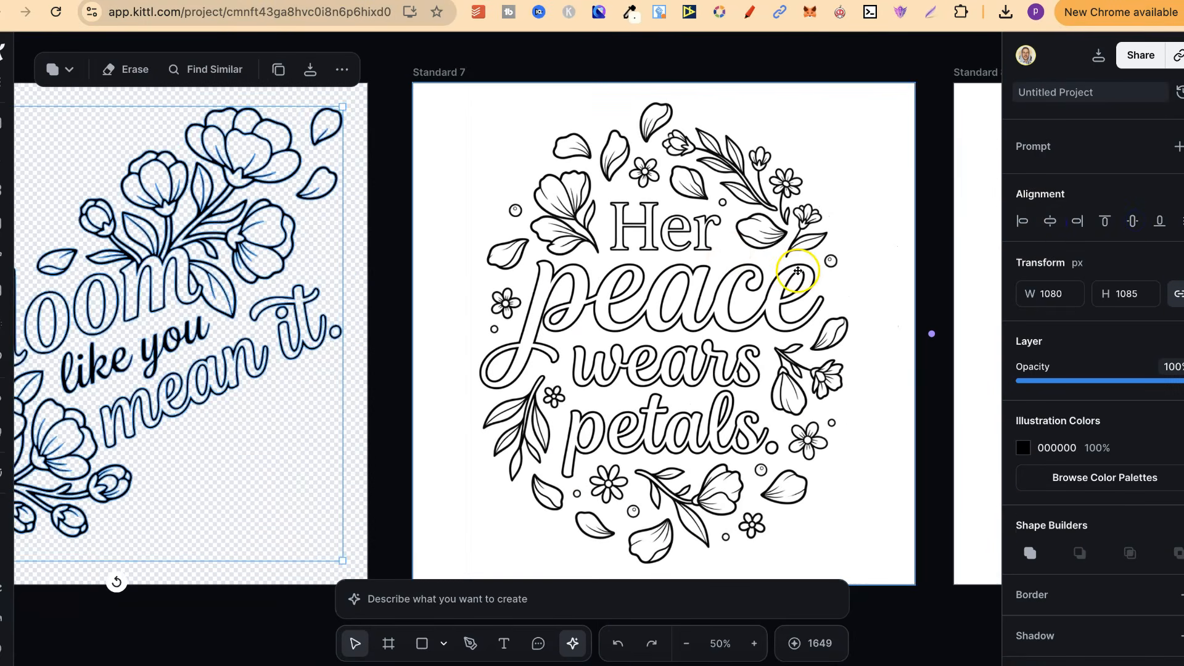
click(728, 252)
click(748, 70)
click(768, 110)
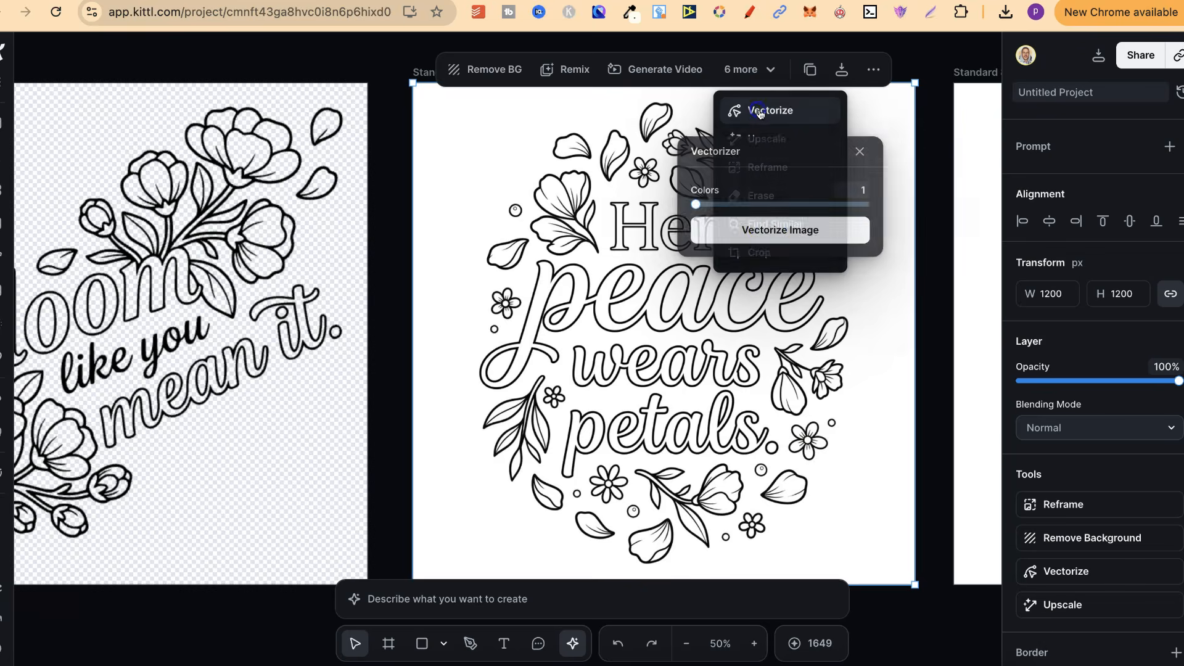
click(769, 229)
scroll(827, 423, right, 5)
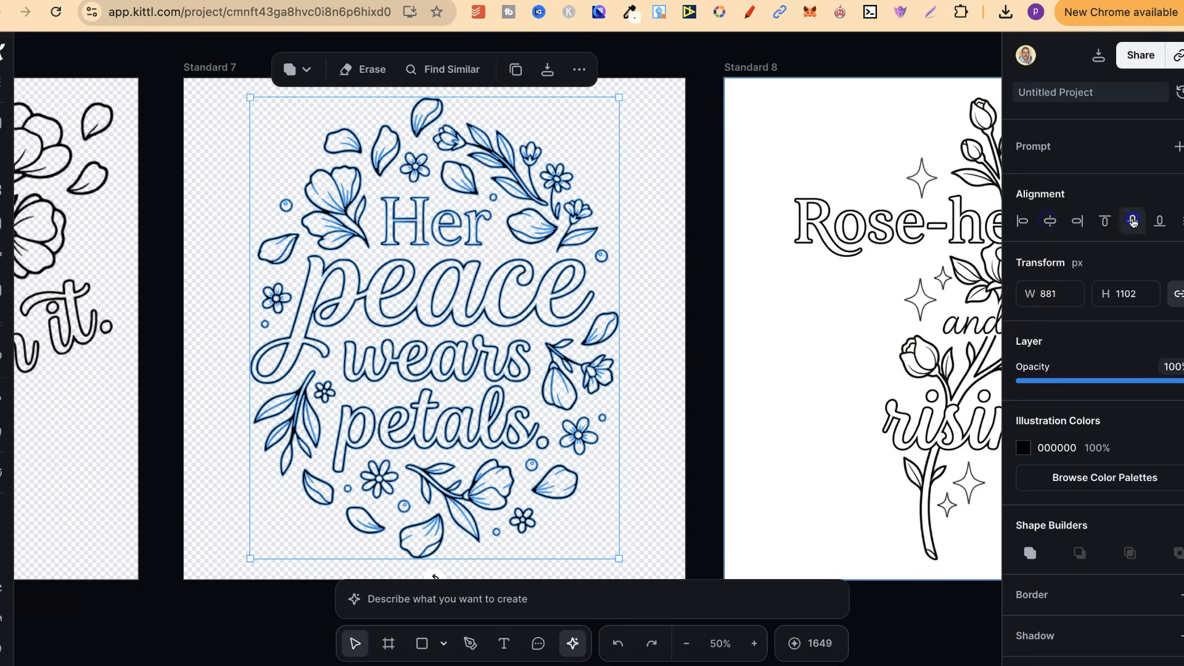
Step: Vectorize the "Rose-hearted and rising." image with 1 color and dismiss the vectorizer settings
scroll(798, 345, right, 10)
click(611, 317)
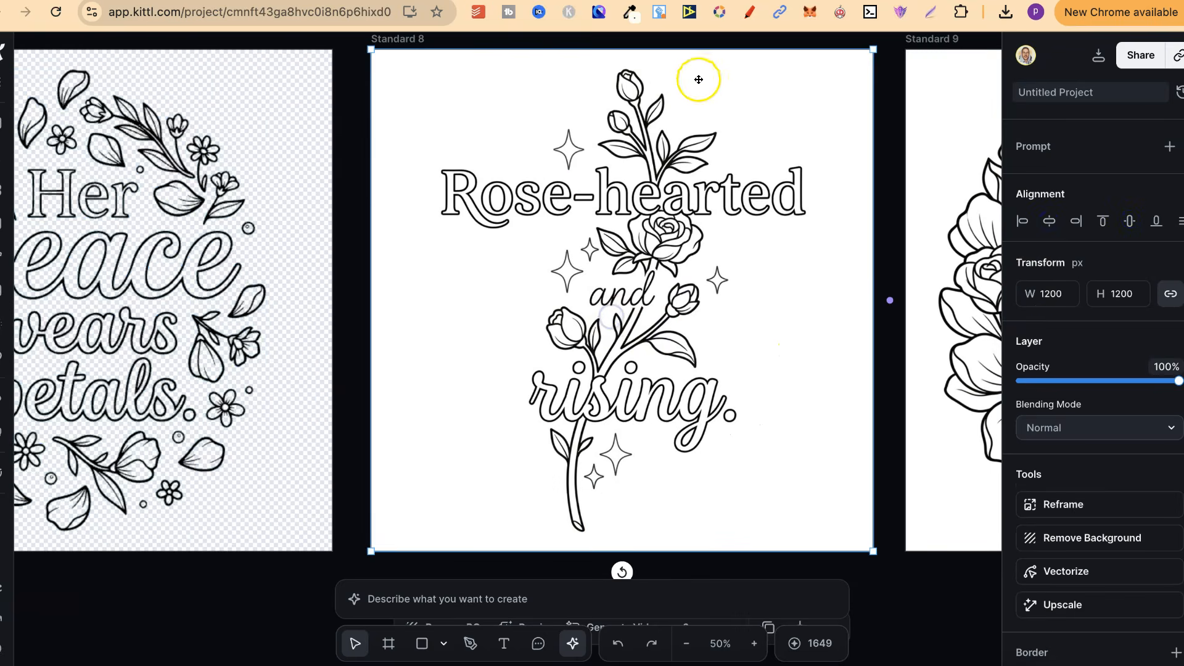
click(669, 69)
click(690, 110)
click(715, 240)
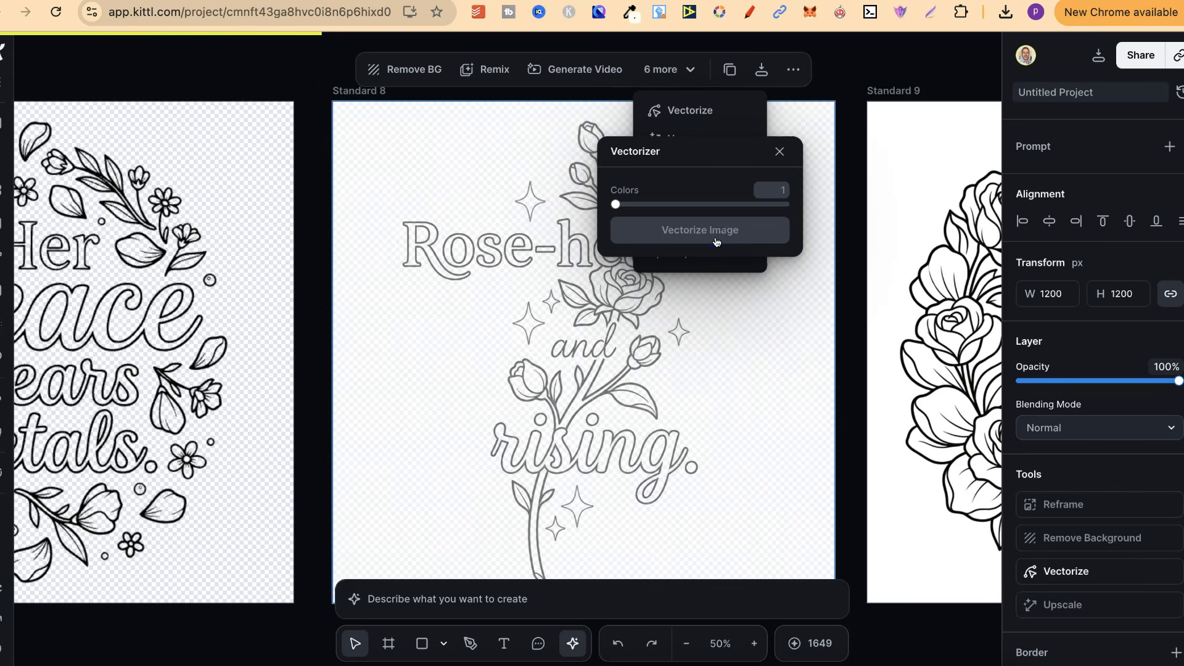
click(740, 365)
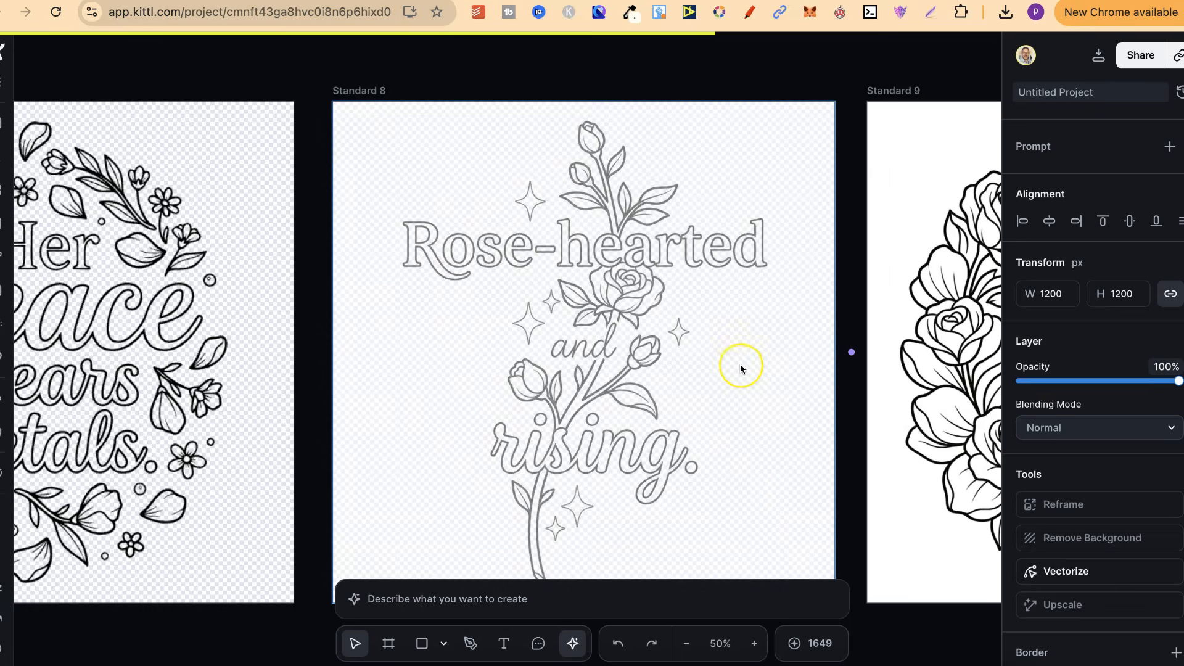
Step: Vectorize the "Her petals know better." image with 1 color and deselect the result
scroll(740, 366, right, 5)
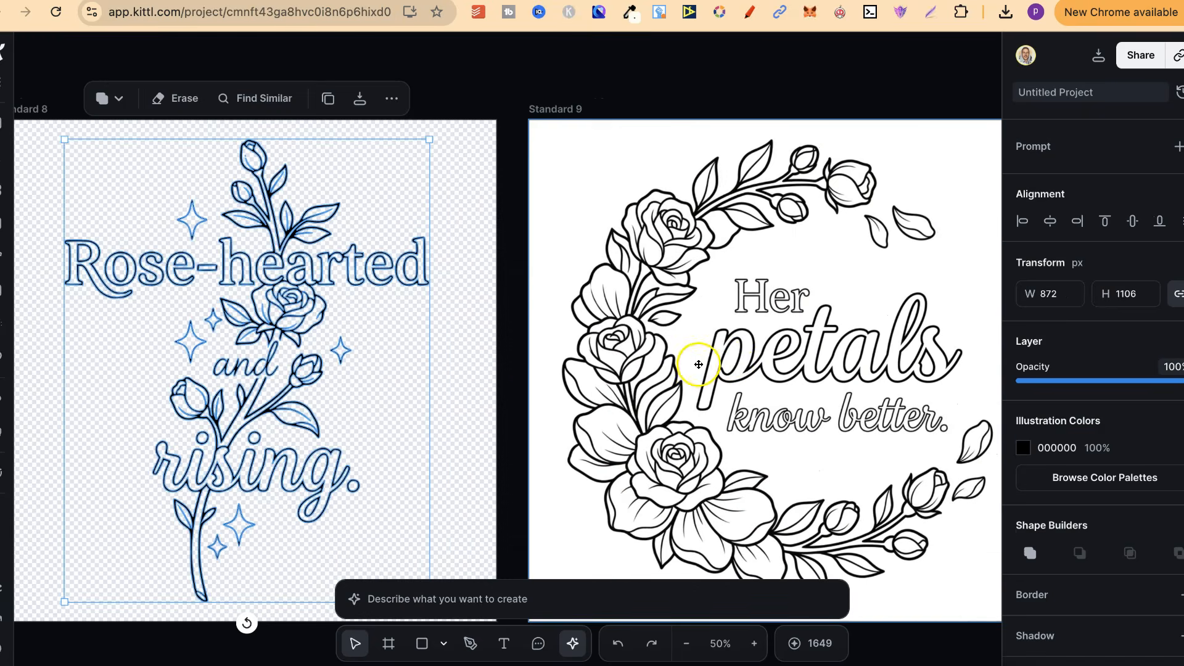
click(699, 364)
click(838, 79)
click(848, 118)
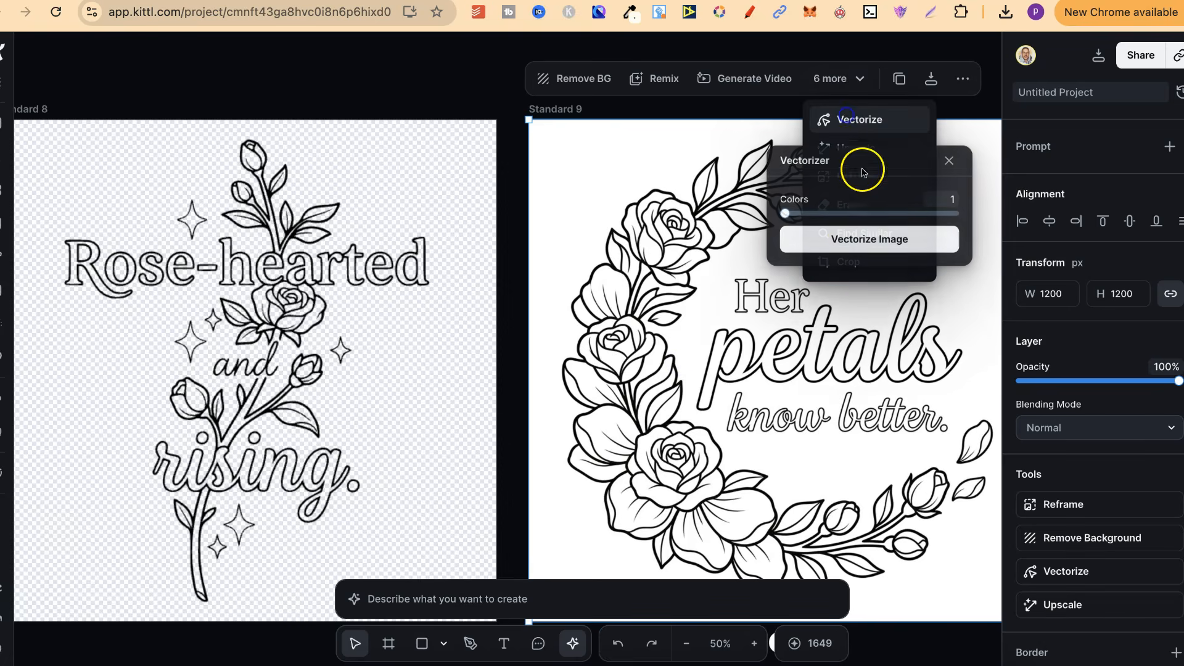
click(848, 239)
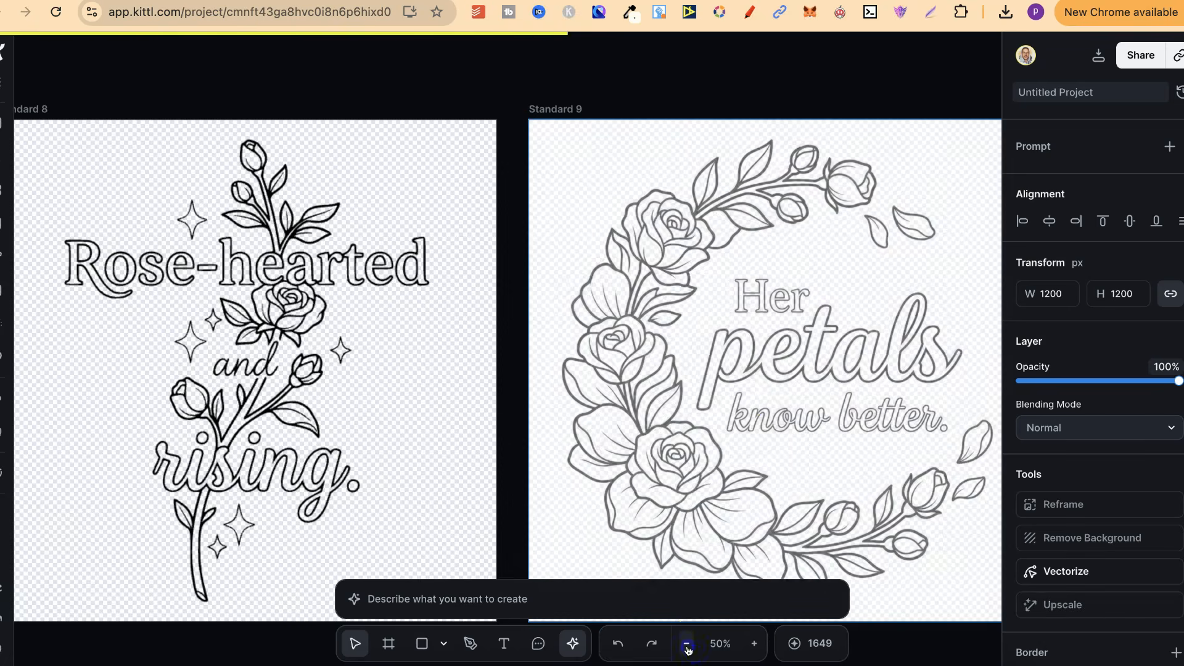
click(687, 645)
click(687, 645)
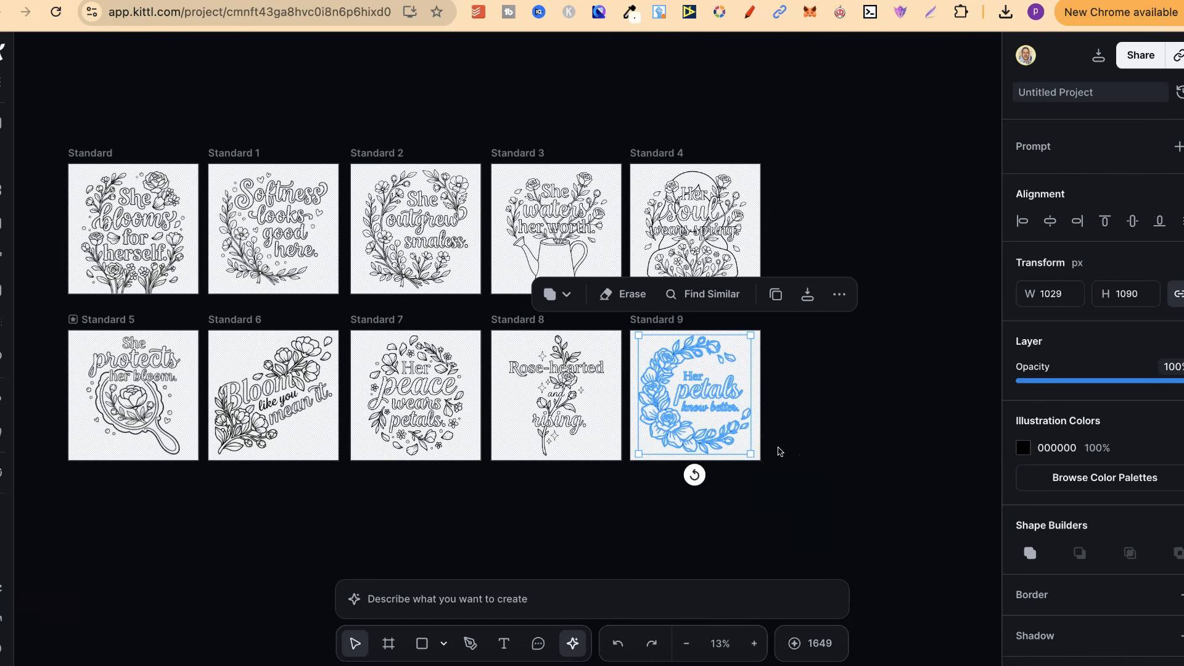
click(810, 483)
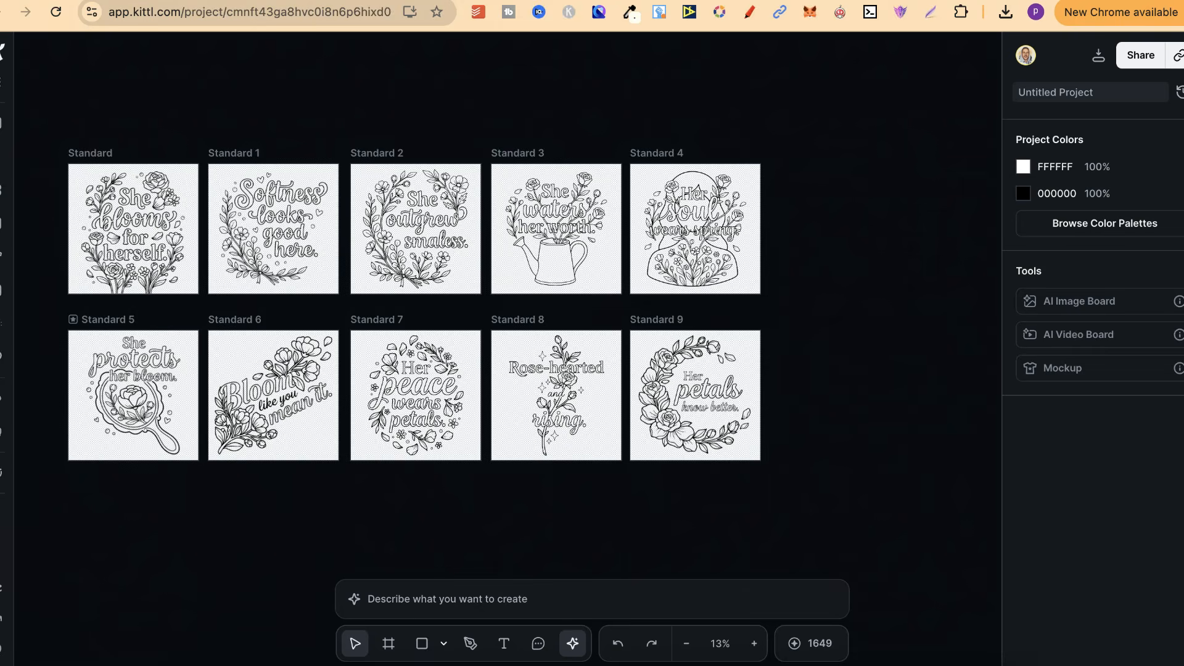
Step: Examine the finished vectorized coloring pages up close, starting with "She blooms for herself." and moving across the artboards
click(754, 643)
scroll(759, 444, left, 5)
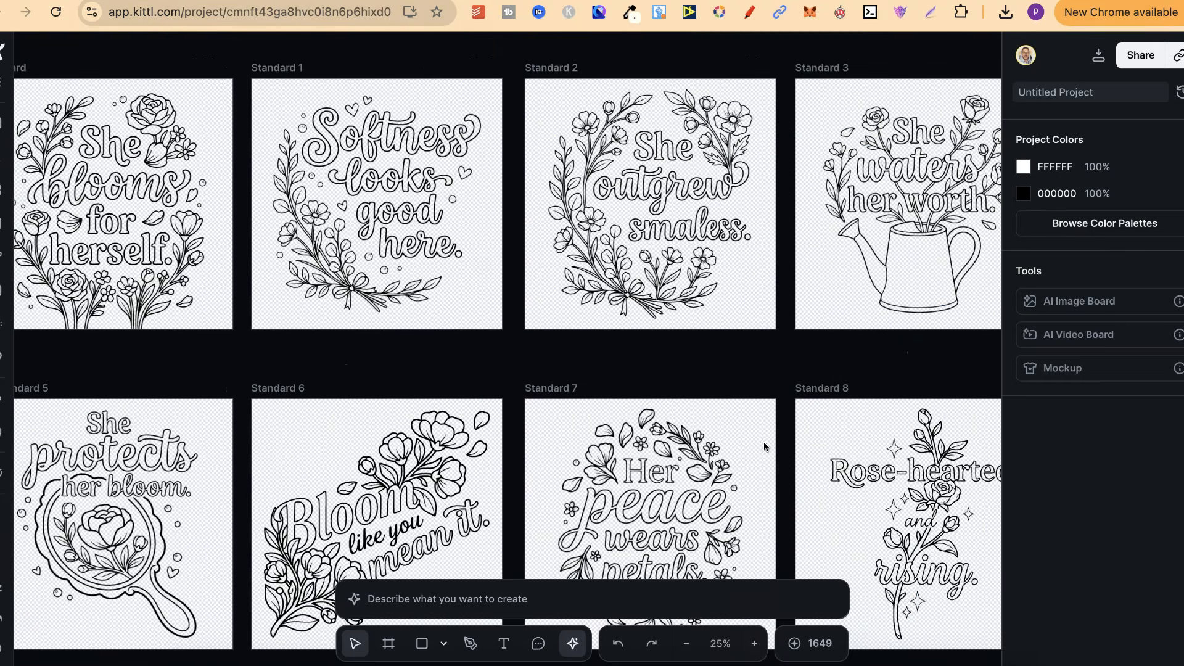
scroll(764, 446, left, 5)
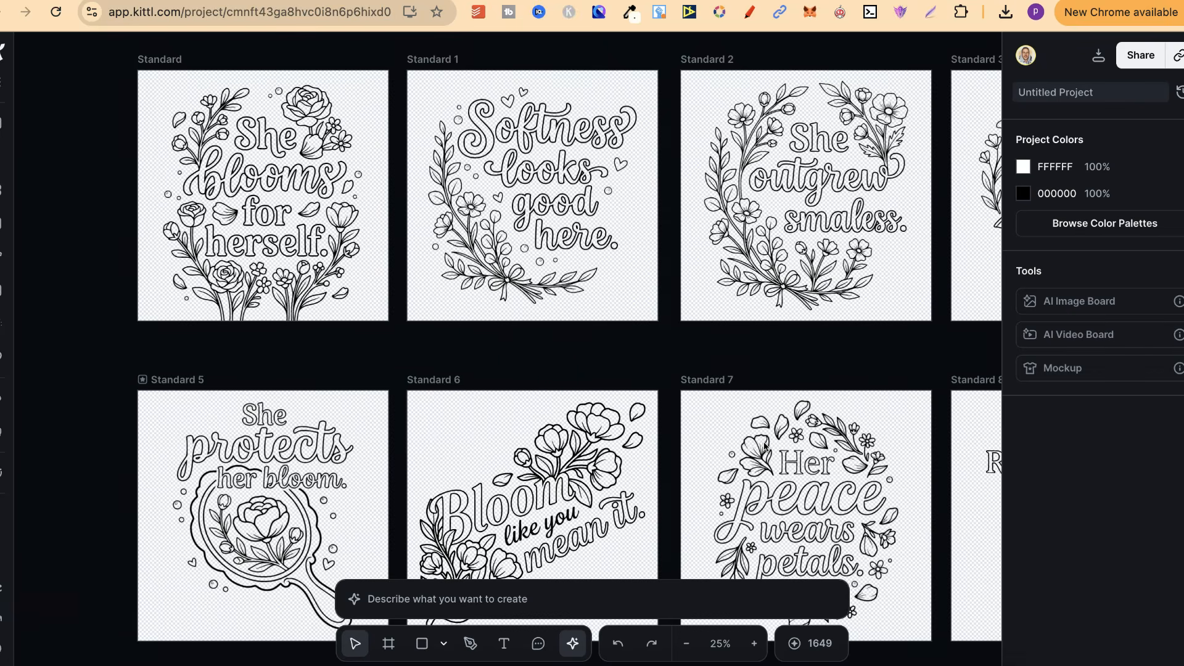
click(999, 162)
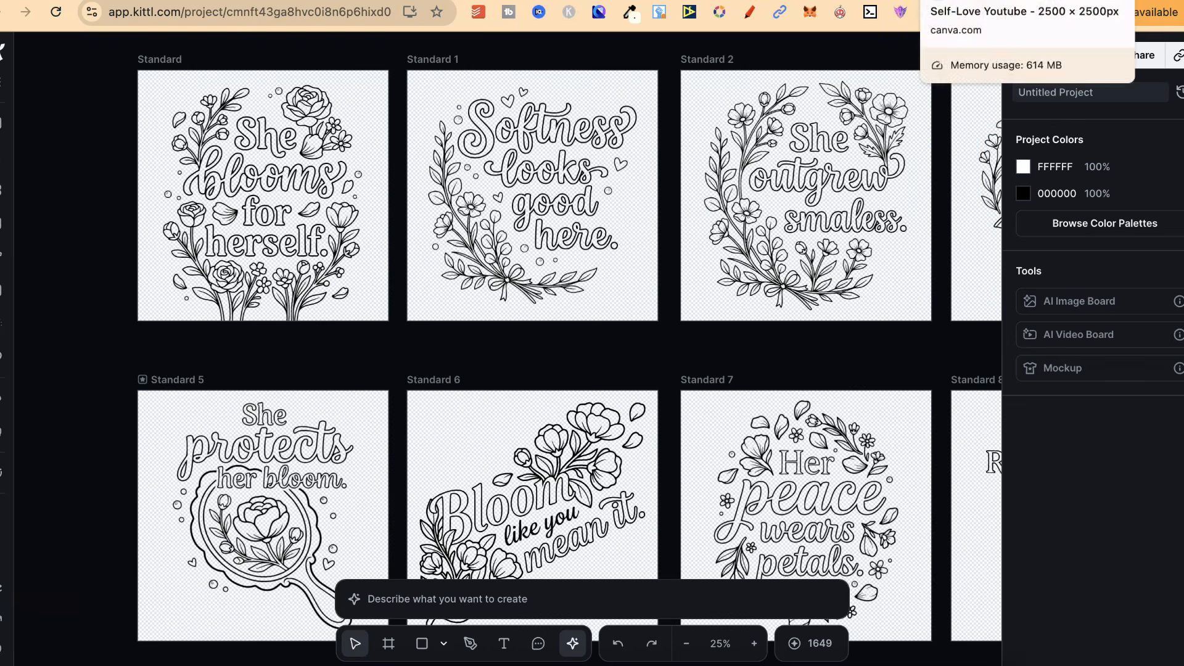
click(772, 539)
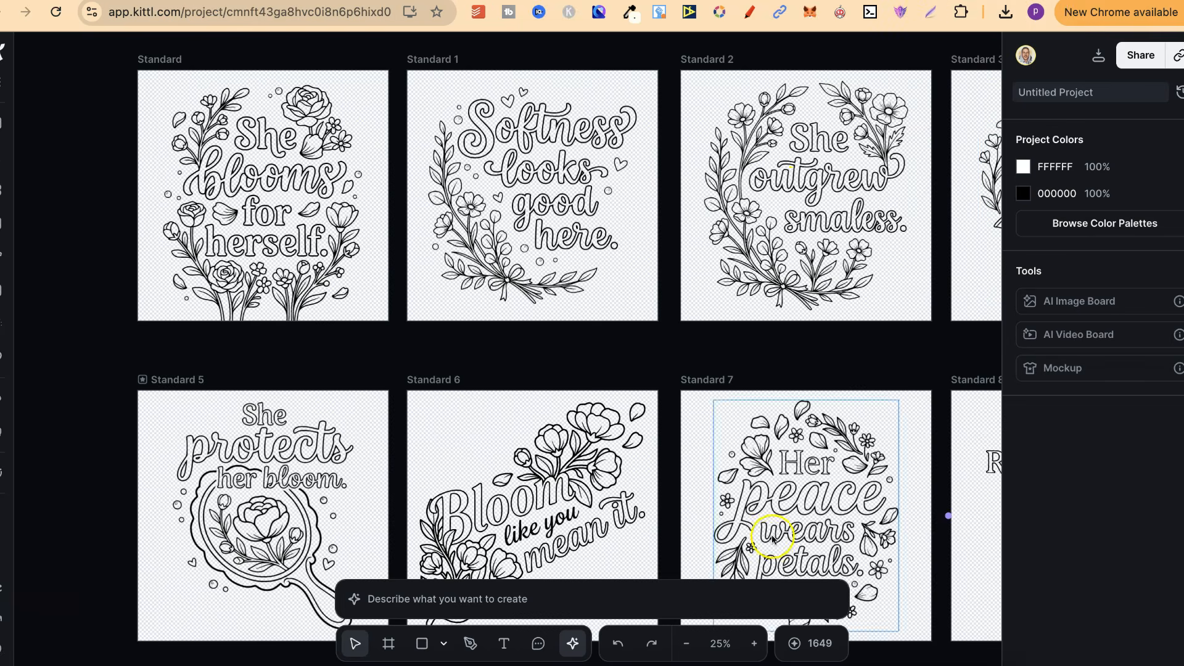
click(755, 644)
scroll(657, 432, up, 5)
scroll(657, 432, left, 7)
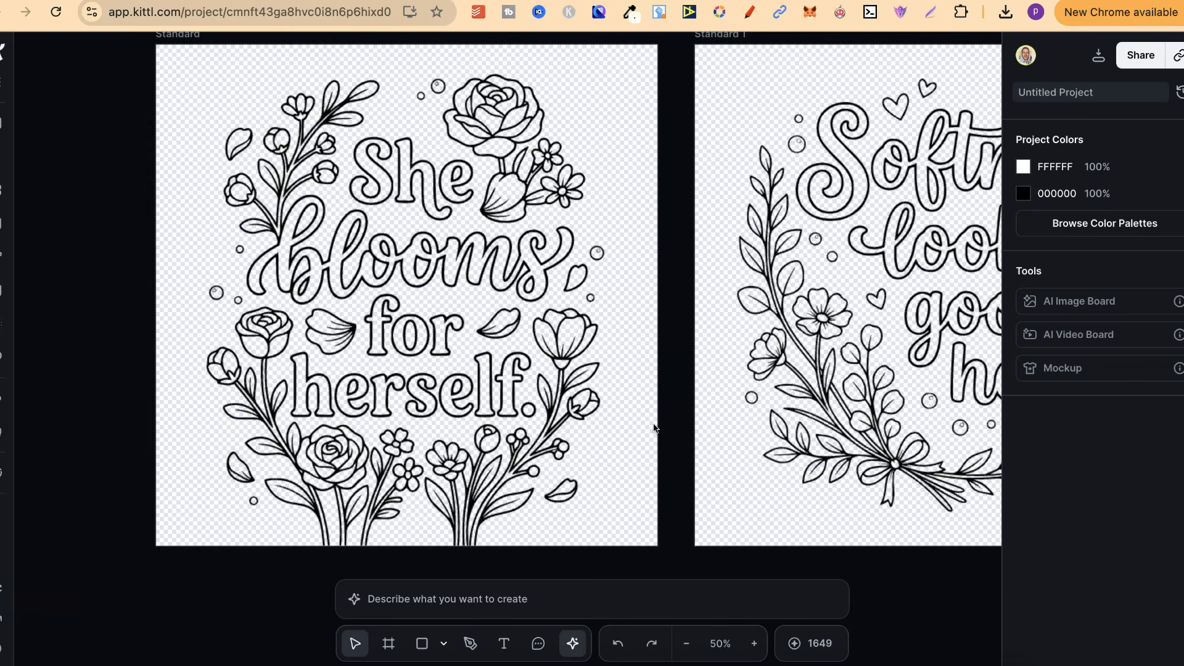
scroll(653, 427, right, 15)
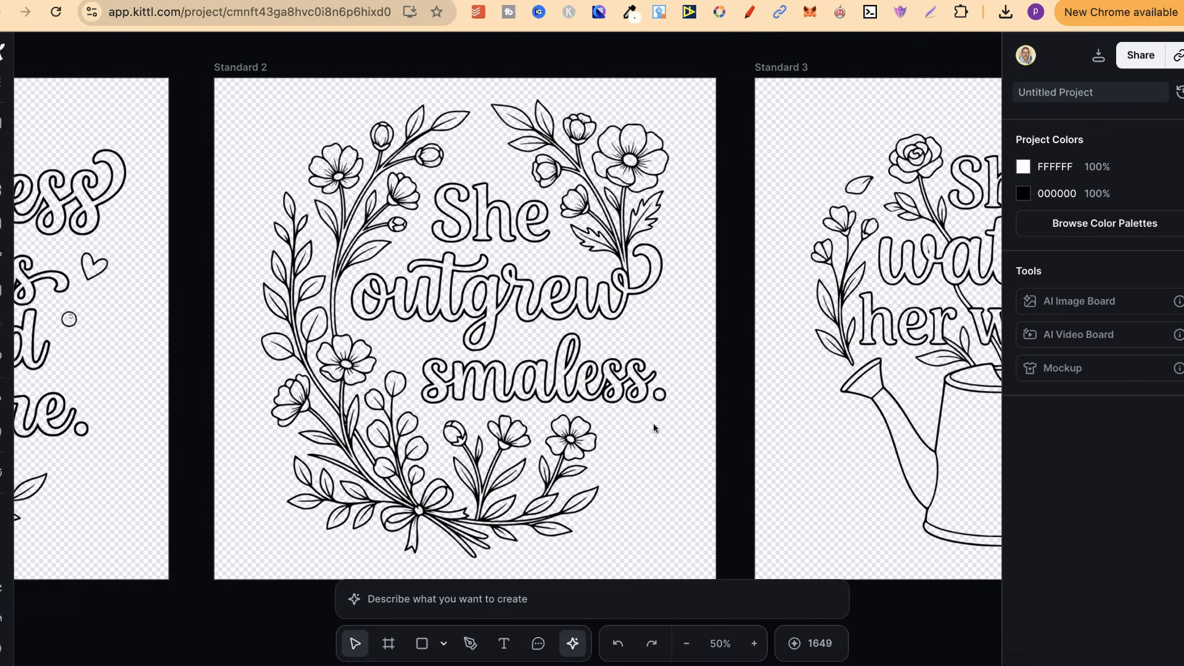
scroll(653, 423, right, 2)
Step: Switch to the NB Quote Coloring Page Generator page on Gumroad and review its launch offer and product description
click(1056, 1)
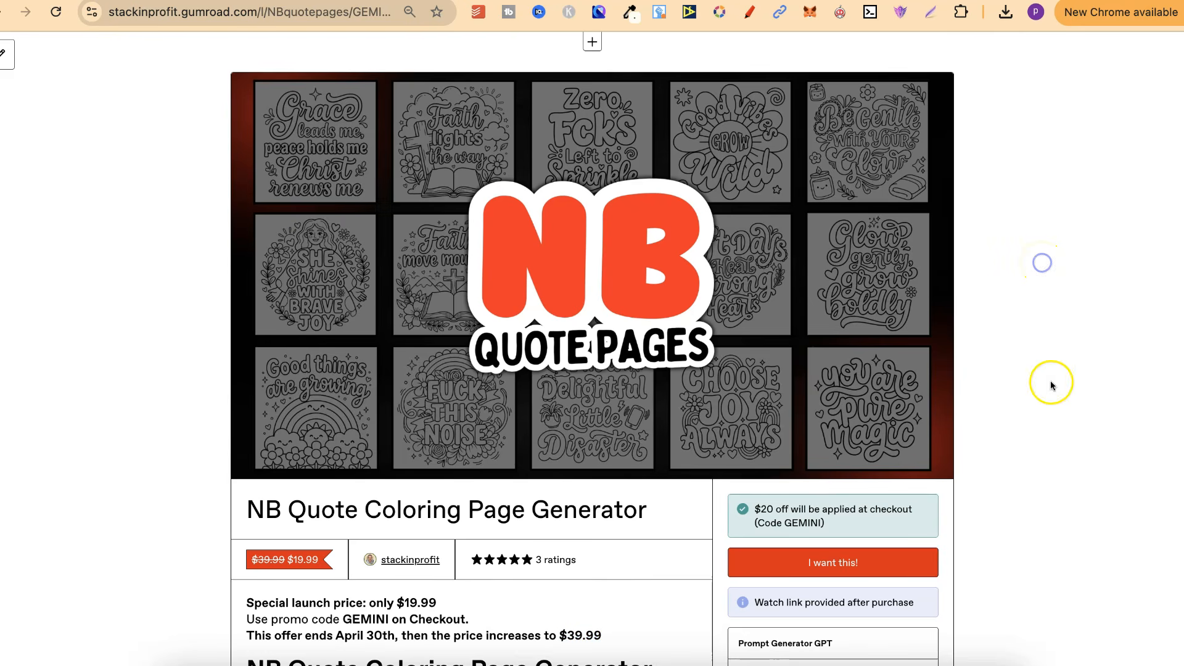
scroll(1052, 384, down, 3)
scroll(1052, 384, down, 2)
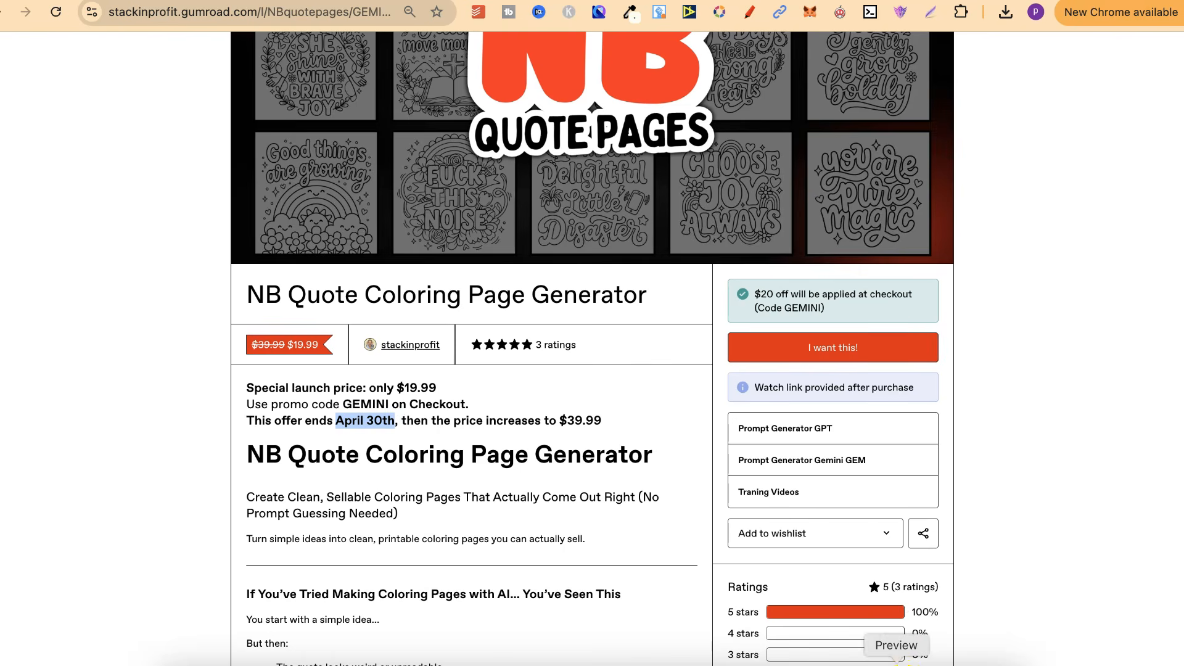
scroll(1070, 243, up, 5)
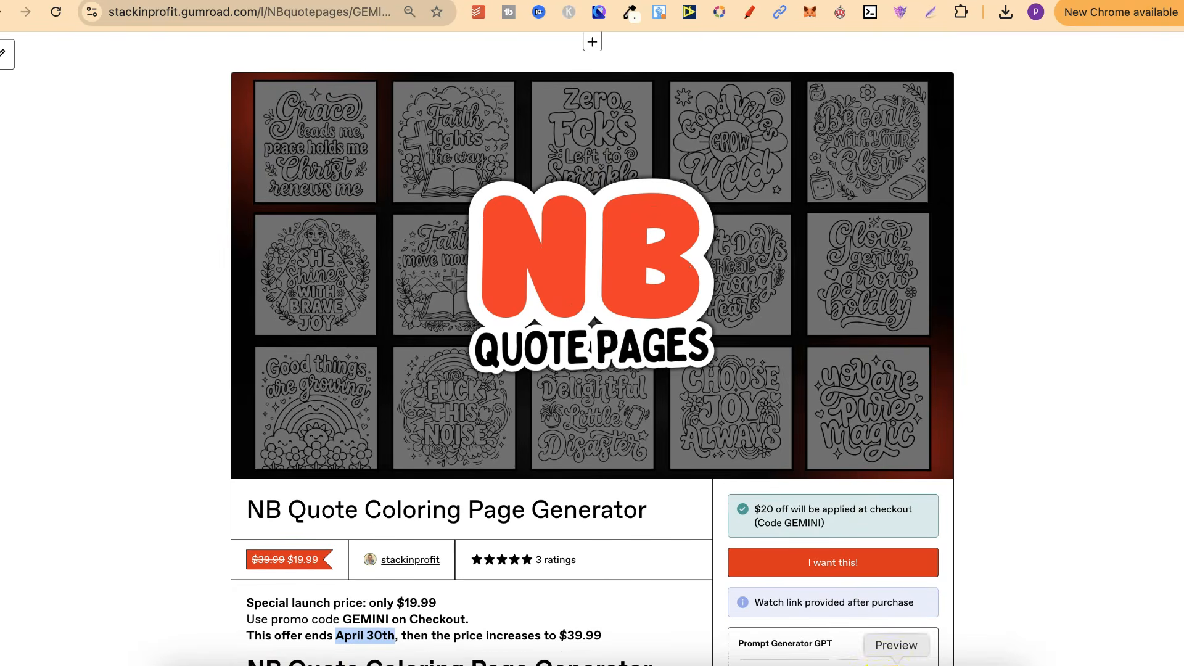
Step: Bring up the prompt structure screenshot in Preview to read it, and return to the Kittl project
click(896, 663)
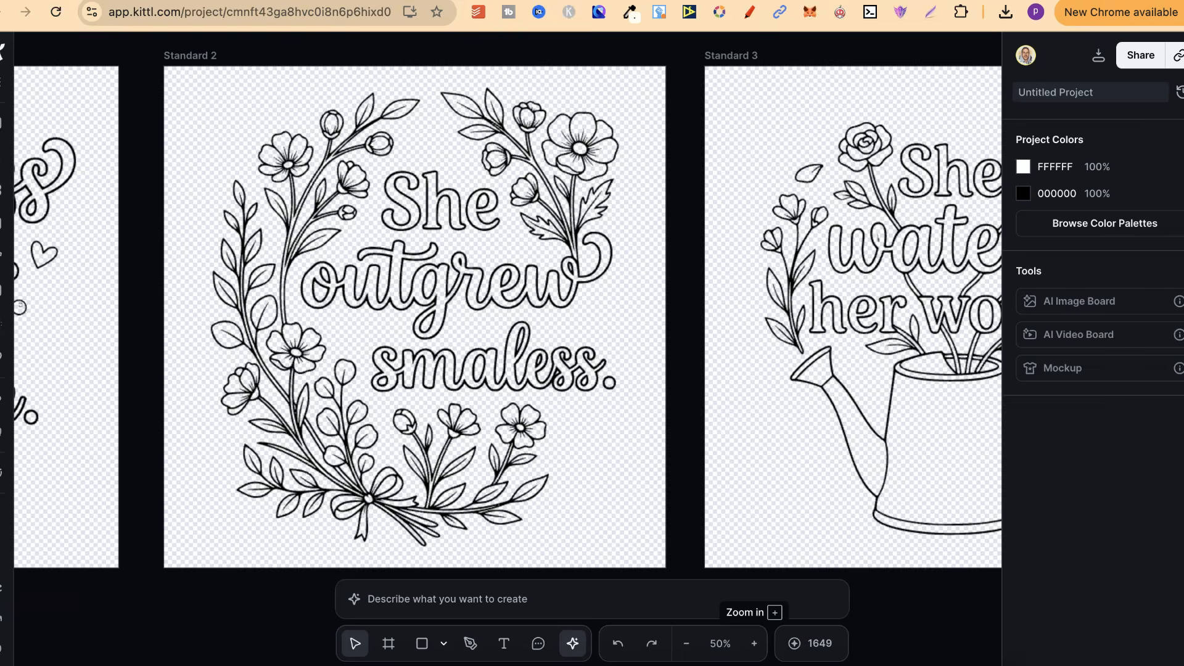
click(763, 267)
scroll(763, 268, left, 3)
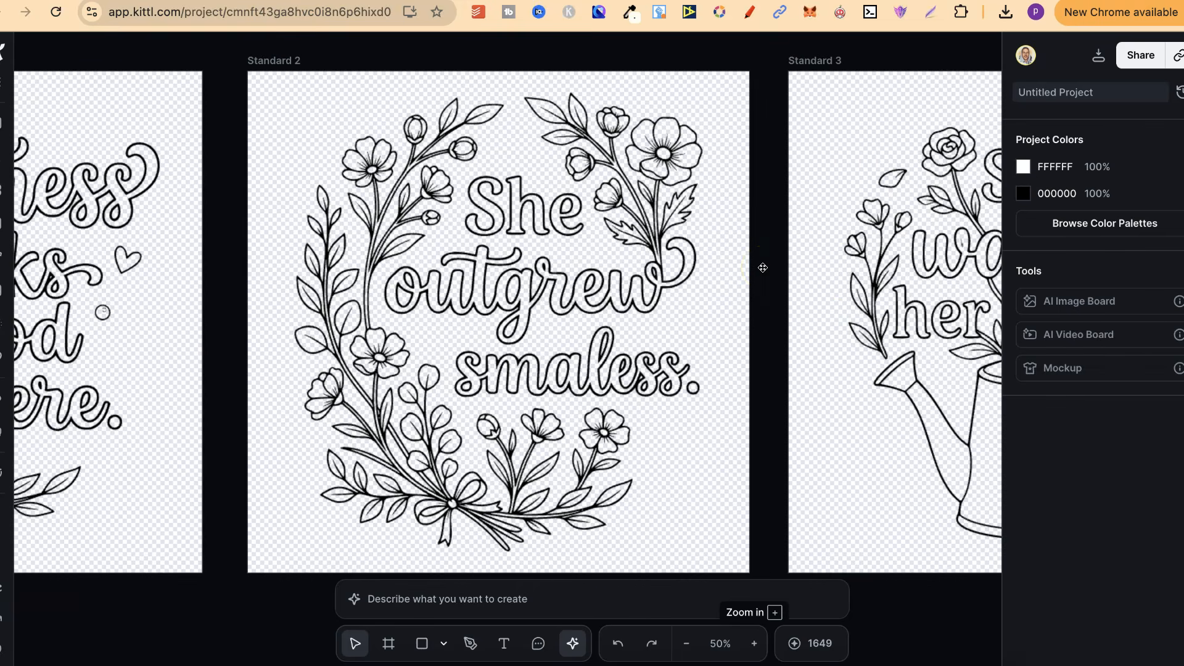